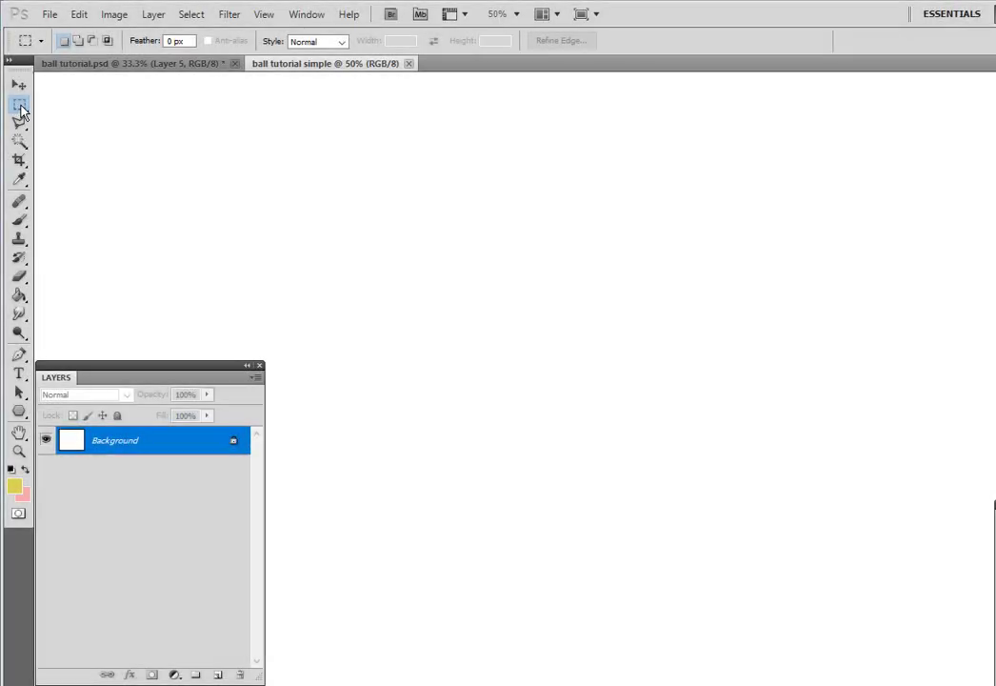
Make a large circular selection in the middle of the canvas and set the foreground colour to a greyish blue
{"action": "left_click_drag", "start_coordinate": [19, 103], "coordinate": [98, 119]}
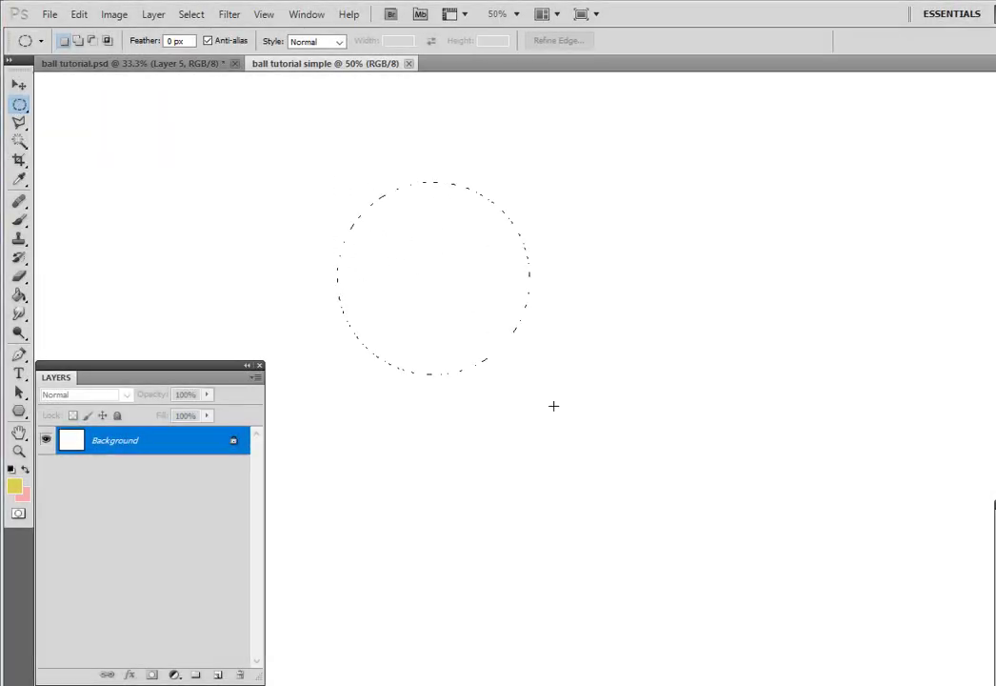
{"action": "left_click_drag", "start_coordinate": [553, 405], "coordinate": [700, 619]}
{"action": "left_click", "coordinate": [14, 485]}
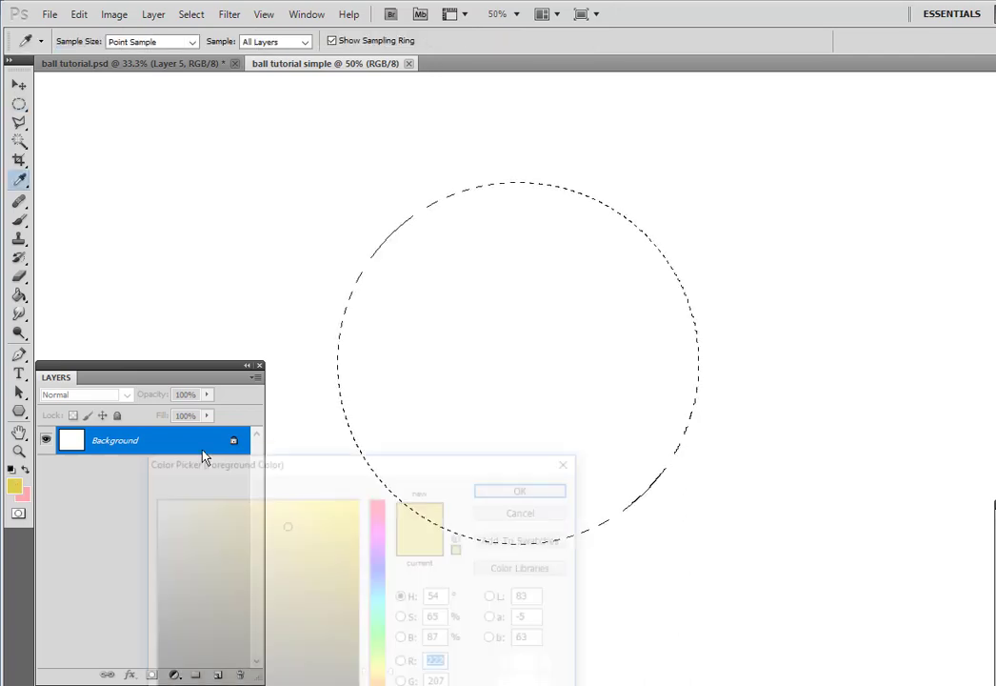
{"action": "left_click", "coordinate": [379, 585]}
{"action": "left_click_drag", "start_coordinate": [188, 554], "coordinate": [171, 554]}
{"action": "left_click", "coordinate": [520, 490]}
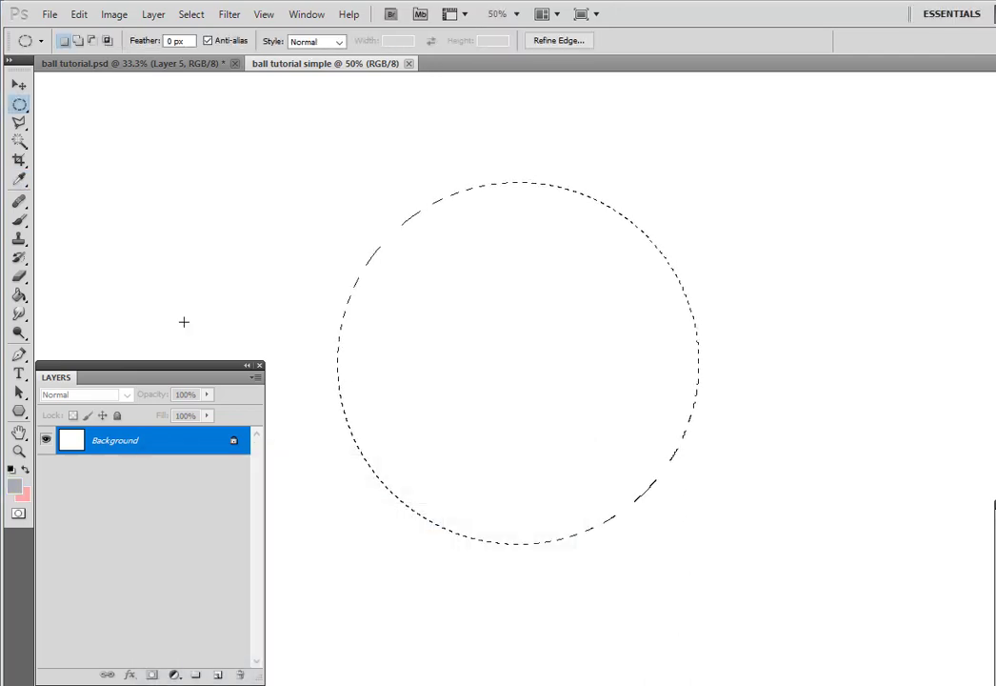
Add a new layer above the background named Chrome Ball and ready the Brush tool
{"action": "left_click", "coordinate": [19, 220]}
{"action": "left_click", "coordinate": [153, 15]}
{"action": "mouse_move", "coordinate": [162, 32]}
{"action": "left_click", "coordinate": [391, 33]}
{"action": "key", "text": "Return"}
{"action": "double_click", "coordinate": [116, 441]}
{"action": "key", "text": "BackSpace"}
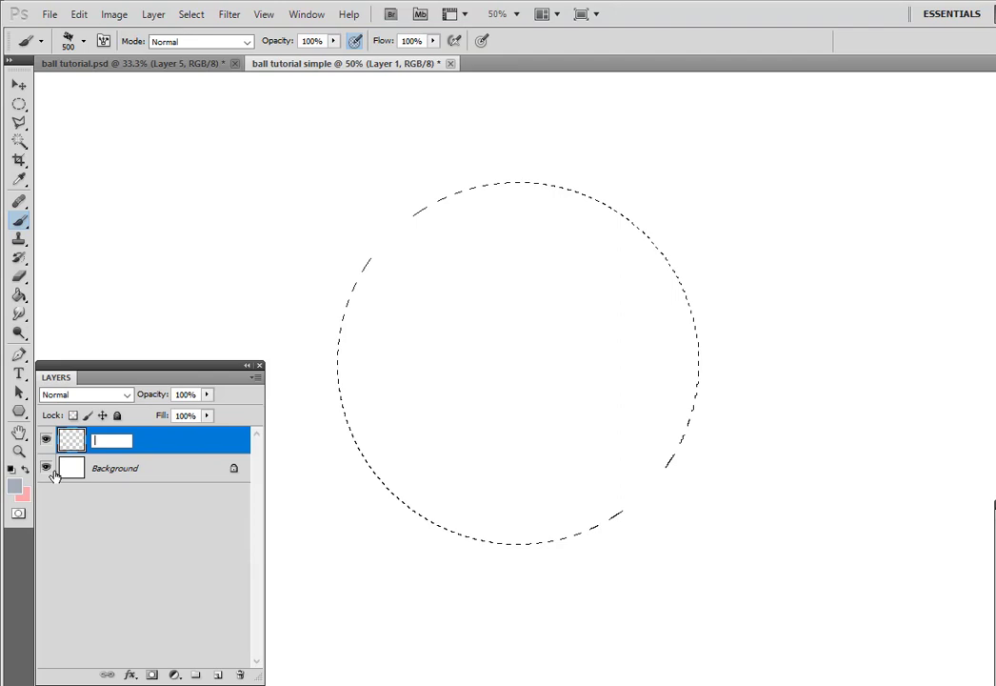
{"action": "type", "text": "Chrome Ball"}
{"action": "key", "text": "Return"}
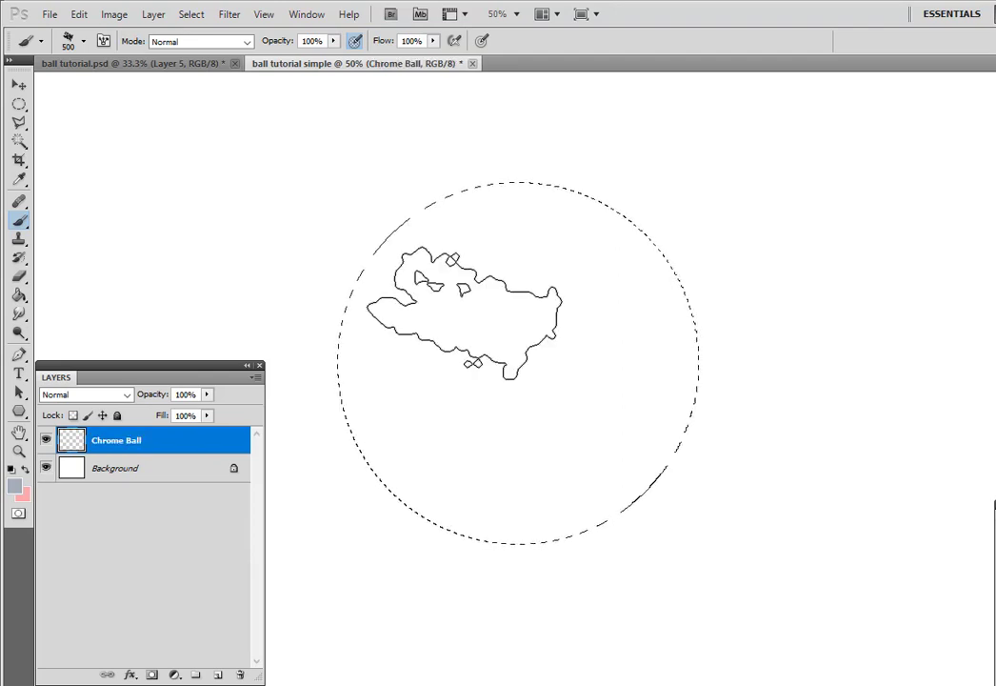
Fill the circular selection with the greyish blue and lock the layer's transparent pixels
{"action": "mouse_move", "coordinate": [478, 311]}
{"action": "left_mouse_down"}
{"action": "mouse_move", "coordinate": [666, 311]}
{"action": "mouse_move", "coordinate": [591, 457]}
{"action": "left_mouse_up"}
{"action": "left_click", "coordinate": [73, 416]}
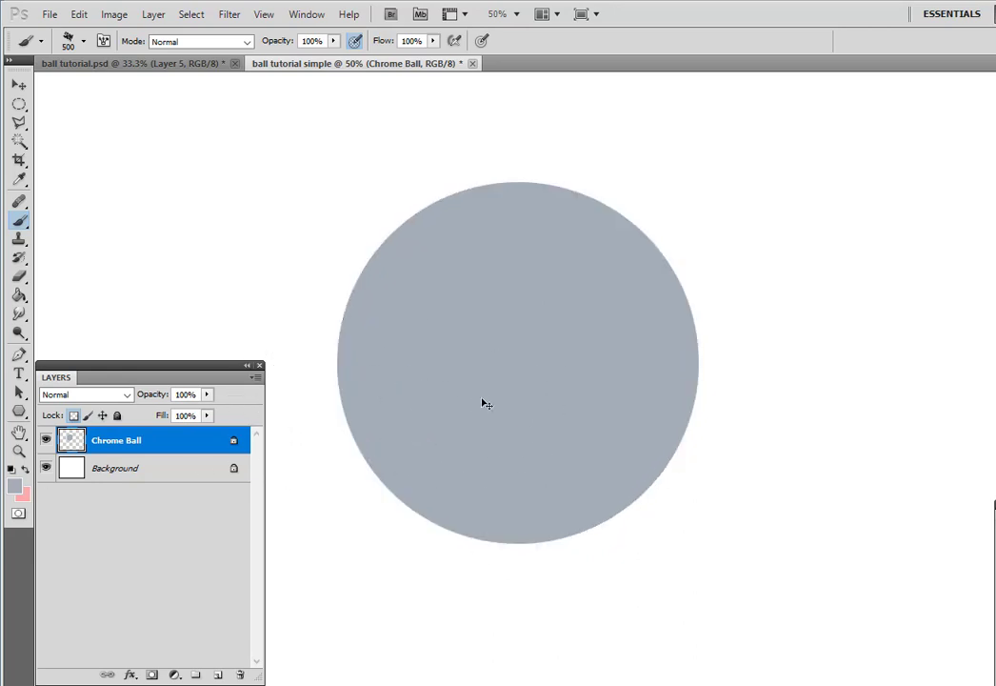
Paint a test stroke across the ball's lower-left edge in the pink background colour
{"action": "key", "text": "x"}
{"action": "mouse_move", "coordinate": [381, 419]}
{"action": "left_mouse_down"}
{"action": "mouse_move", "coordinate": [633, 356]}
{"action": "mouse_move", "coordinate": [677, 297]}
{"action": "mouse_move", "coordinate": [518, 374]}
{"action": "mouse_move", "coordinate": [367, 564]}
{"action": "left_mouse_up"}
{"action": "key", "text": "x"}
Choose a greyish olive foreground colour and paint the ball's lower half as reflected ground
{"action": "left_click", "coordinate": [14, 485]}
{"action": "left_click_drag", "start_coordinate": [171, 606], "coordinate": [158, 604]}
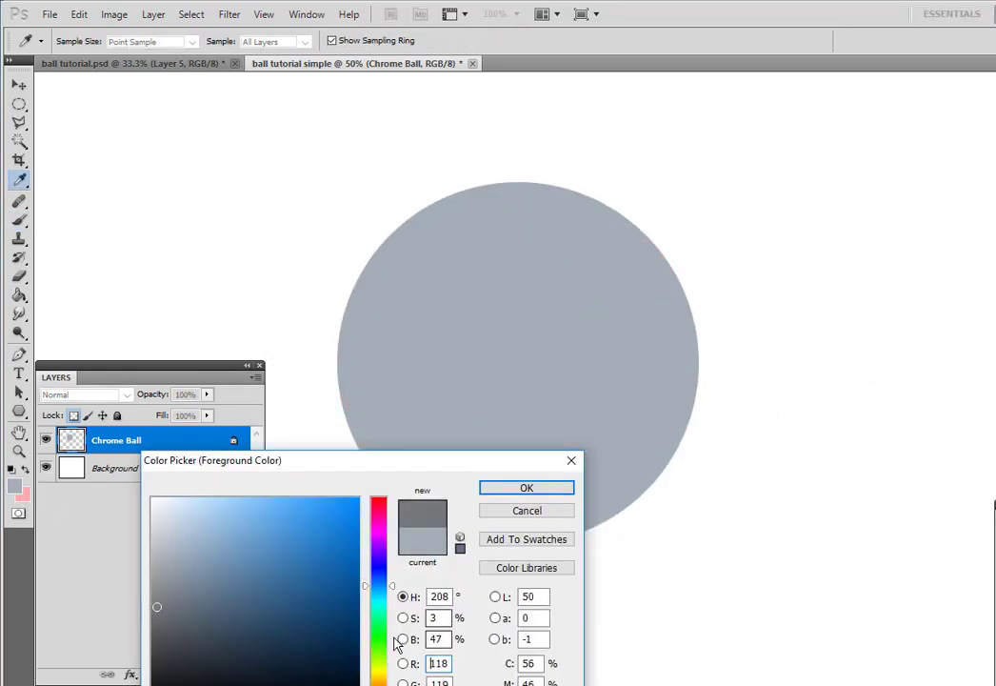
{"action": "left_click_drag", "start_coordinate": [389, 586], "coordinate": [380, 673]}
{"action": "left_click_drag", "start_coordinate": [186, 592], "coordinate": [171, 596]}
{"action": "left_click", "coordinate": [519, 487]}
{"action": "mouse_move", "coordinate": [515, 474]}
{"action": "left_mouse_down"}
{"action": "mouse_move", "coordinate": [547, 420]}
{"action": "mouse_move", "coordinate": [548, 454]}
{"action": "mouse_move", "coordinate": [523, 522]}
{"action": "left_mouse_up"}
Choose a slightly lighter olive grey and brush it over the lower centre of the ground
{"action": "left_click", "coordinate": [13, 486]}
{"action": "left_click", "coordinate": [527, 487]}
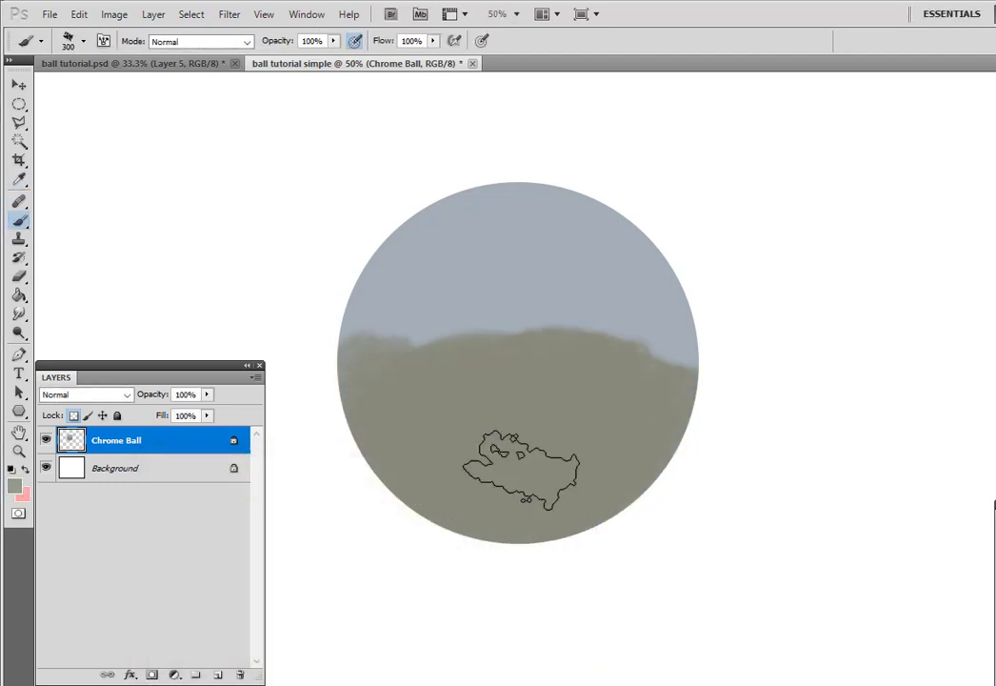
{"action": "mouse_move", "coordinate": [511, 466]}
{"action": "left_mouse_down"}
{"action": "mouse_move", "coordinate": [578, 419]}
{"action": "mouse_move", "coordinate": [482, 464]}
{"action": "mouse_move", "coordinate": [574, 464]}
{"action": "mouse_move", "coordinate": [560, 530]}
{"action": "mouse_move", "coordinate": [544, 502]}
{"action": "mouse_move", "coordinate": [461, 502]}
{"action": "mouse_move", "coordinate": [538, 503]}
{"action": "mouse_move", "coordinate": [563, 462]}
{"action": "mouse_move", "coordinate": [619, 465]}
{"action": "mouse_move", "coordinate": [485, 477]}
{"action": "mouse_move", "coordinate": [542, 416]}
{"action": "mouse_move", "coordinate": [604, 446]}
{"action": "left_mouse_up"}
Set the foreground colour to hue 60, saturation 9%, brightness 44% and paint a small dark patch on the ground's left side
{"action": "left_click", "coordinate": [13, 486]}
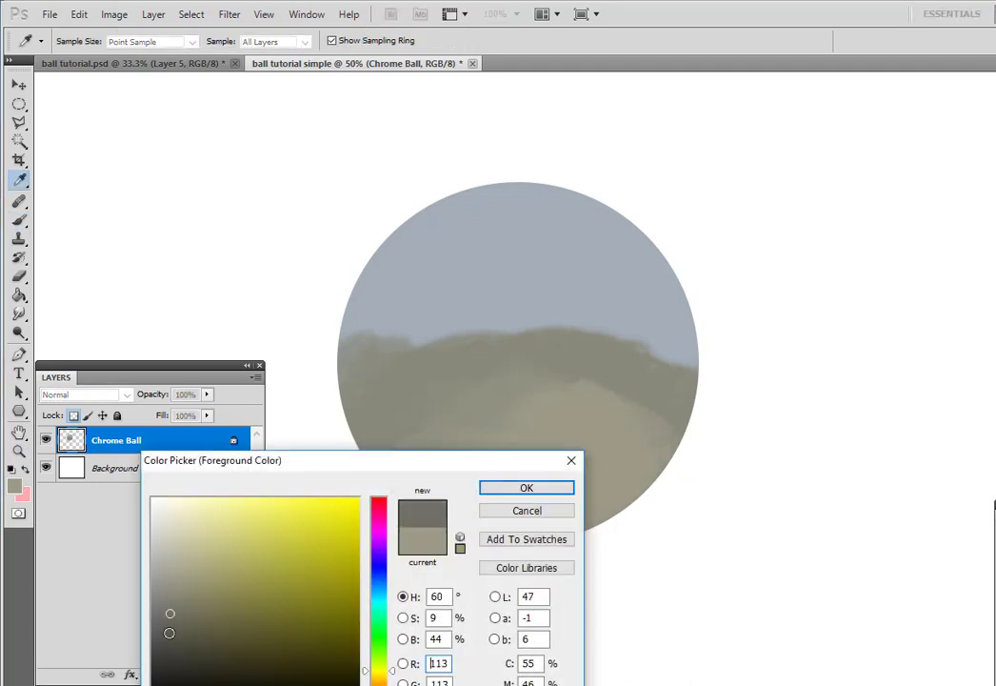
{"action": "left_click", "coordinate": [529, 485]}
{"action": "key", "text": "bracketleft"}
{"action": "key", "text": "bracketleft"}
{"action": "key", "text": "bracketleft"}
{"action": "key", "text": "bracketleft"}
{"action": "key", "text": "bracketleft"}
{"action": "key", "text": "bracketleft"}
{"action": "left_click_drag", "start_coordinate": [389, 382], "coordinate": [369, 402]}
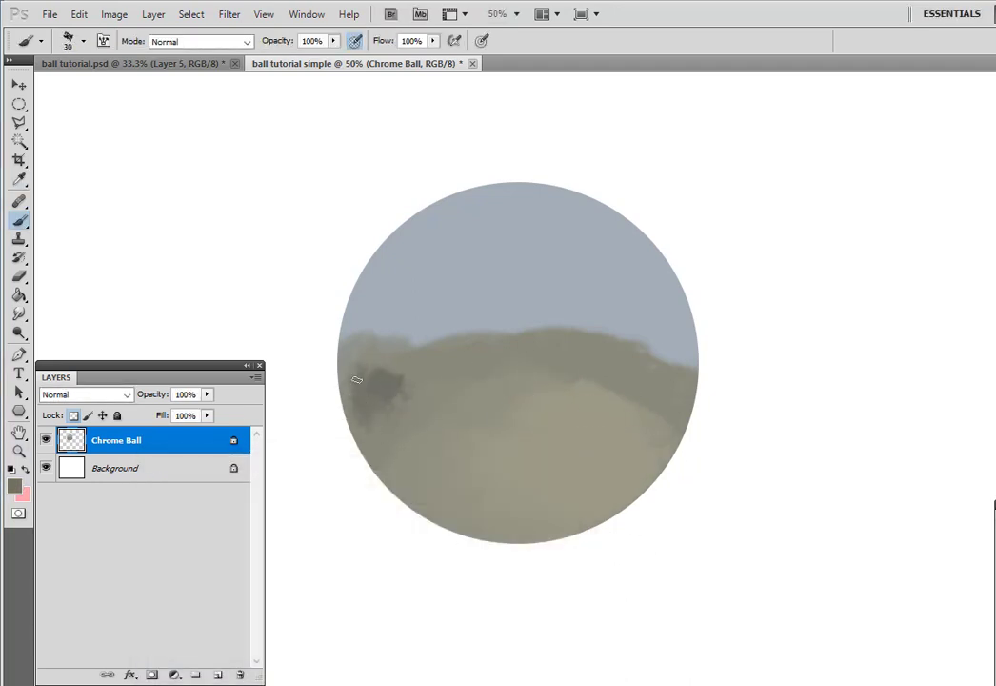
Sample the dark patch and paint a dark band below the horizon and along the ball's lower rim
{"action": "left_click", "coordinate": [388, 385], "text": "alt"}
{"action": "key", "text": "bracketright"}
{"action": "key", "text": "bracketright"}
{"action": "mouse_move", "coordinate": [415, 373]}
{"action": "left_mouse_down"}
{"action": "mouse_move", "coordinate": [393, 393]}
{"action": "mouse_move", "coordinate": [656, 403]}
{"action": "mouse_move", "coordinate": [673, 380]}
{"action": "mouse_move", "coordinate": [669, 433]}
{"action": "left_mouse_up"}
{"action": "key", "text": "bracketleft"}
{"action": "left_click_drag", "start_coordinate": [428, 498], "coordinate": [511, 522]}
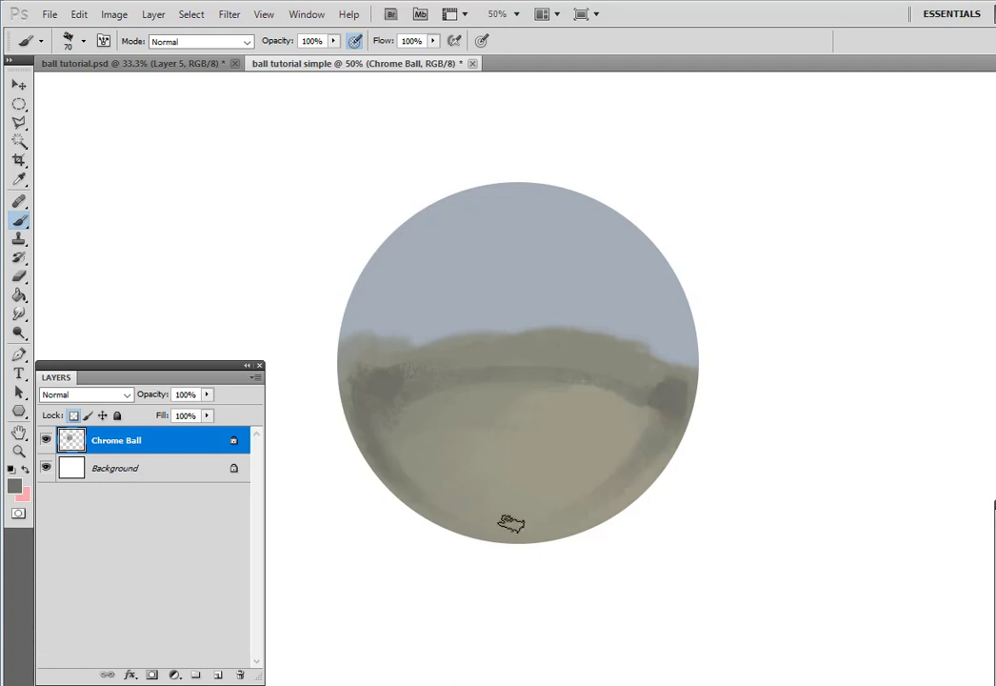
{"action": "left_click_drag", "start_coordinate": [362, 355], "coordinate": [655, 385]}
Sample the sky, choose a lighter blue from it and brush across the sky and the ball's upper rim
{"action": "left_click", "coordinate": [519, 276], "text": "alt"}
{"action": "left_click", "coordinate": [13, 485]}
{"action": "left_click", "coordinate": [194, 522]}
{"action": "left_click", "coordinate": [527, 487]}
{"action": "mouse_move", "coordinate": [381, 286]}
{"action": "left_mouse_down"}
{"action": "mouse_move", "coordinate": [509, 276]}
{"action": "mouse_move", "coordinate": [628, 285]}
{"action": "left_mouse_up"}
{"action": "left_click_drag", "start_coordinate": [533, 200], "coordinate": [638, 249]}
Choose a deeper, more saturated blue and paint it into the upper sky
{"action": "left_click", "coordinate": [13, 485]}
{"action": "left_click", "coordinate": [212, 556]}
{"action": "left_click", "coordinate": [526, 488]}
{"action": "mouse_move", "coordinate": [410, 252]}
{"action": "left_mouse_down"}
{"action": "mouse_move", "coordinate": [483, 221]}
{"action": "mouse_move", "coordinate": [585, 271]}
{"action": "mouse_move", "coordinate": [427, 251]}
{"action": "left_mouse_up"}
Choose a pale blue and, with a larger brush, paint a bright sky band just above the horizon
{"action": "key", "text": "bracketright"}
{"action": "key", "text": "bracketright"}
{"action": "key", "text": "bracketright"}
{"action": "key", "text": "bracketright"}
{"action": "key", "text": "bracketleft"}
{"action": "left_click", "coordinate": [13, 485]}
{"action": "left_click", "coordinate": [195, 526]}
{"action": "left_click", "coordinate": [526, 488]}
{"action": "left_click_drag", "start_coordinate": [429, 304], "coordinate": [684, 357]}
Shrink the brush and paint a pale blue rim along the ball's upper-left edge
{"action": "key", "text": "bracketleft"}
{"action": "key", "text": "bracketleft"}
{"action": "key", "text": "bracketleft"}
{"action": "key", "text": "bracketleft"}
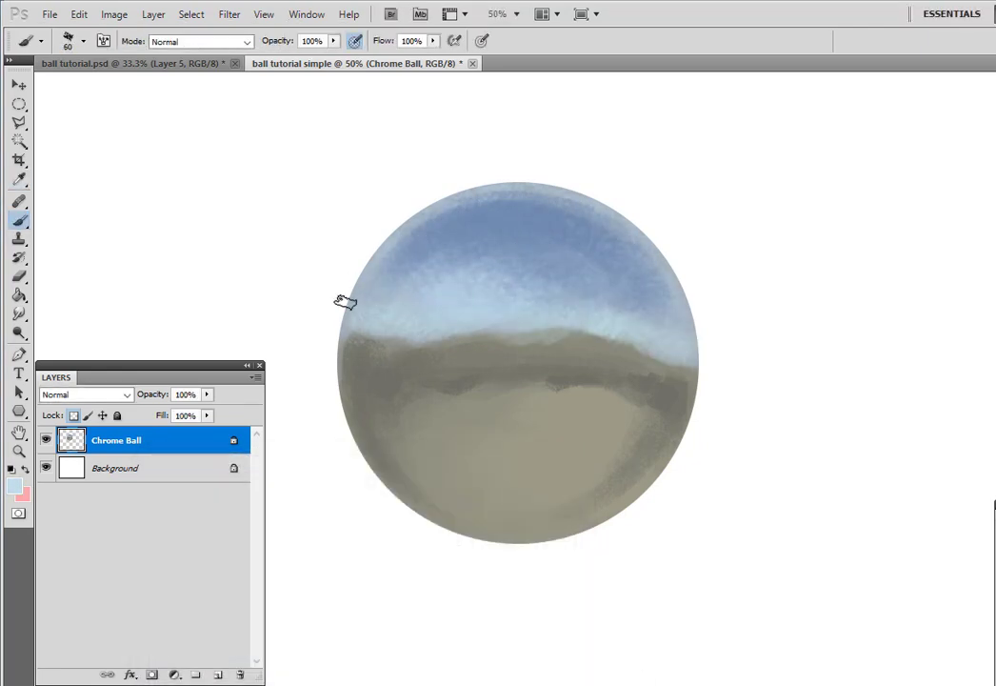
{"action": "left_click_drag", "start_coordinate": [345, 300], "coordinate": [525, 188]}
Sample the sky, choose a darker blue and deepen the upper part of the sky
{"action": "key", "text": "bracketleft"}
{"action": "key", "text": "bracketleft"}
{"action": "left_click", "coordinate": [538, 276], "text": "alt"}
{"action": "left_click", "coordinate": [14, 485]}
{"action": "left_click", "coordinate": [237, 576]}
{"action": "left_click", "coordinate": [527, 488]}
{"action": "mouse_move", "coordinate": [485, 224]}
{"action": "left_mouse_down"}
{"action": "mouse_move", "coordinate": [571, 250]}
{"action": "mouse_move", "coordinate": [458, 255]}
{"action": "left_mouse_up"}
Choose a very light cyan and brighten the sky just above the horizon
{"action": "left_click", "coordinate": [13, 486]}
{"action": "left_click", "coordinate": [188, 502]}
{"action": "left_click", "coordinate": [527, 487]}
{"action": "left_click_drag", "start_coordinate": [510, 309], "coordinate": [403, 318]}
Choose a near-white blue and paint a bright glow on the left side of the sky with a smaller brush
{"action": "left_click", "coordinate": [13, 486]}
{"action": "left_click", "coordinate": [182, 499]}
{"action": "left_click", "coordinate": [526, 487]}
{"action": "key", "text": "bracketleft"}
{"action": "key", "text": "bracketleft"}
{"action": "key", "text": "bracketleft"}
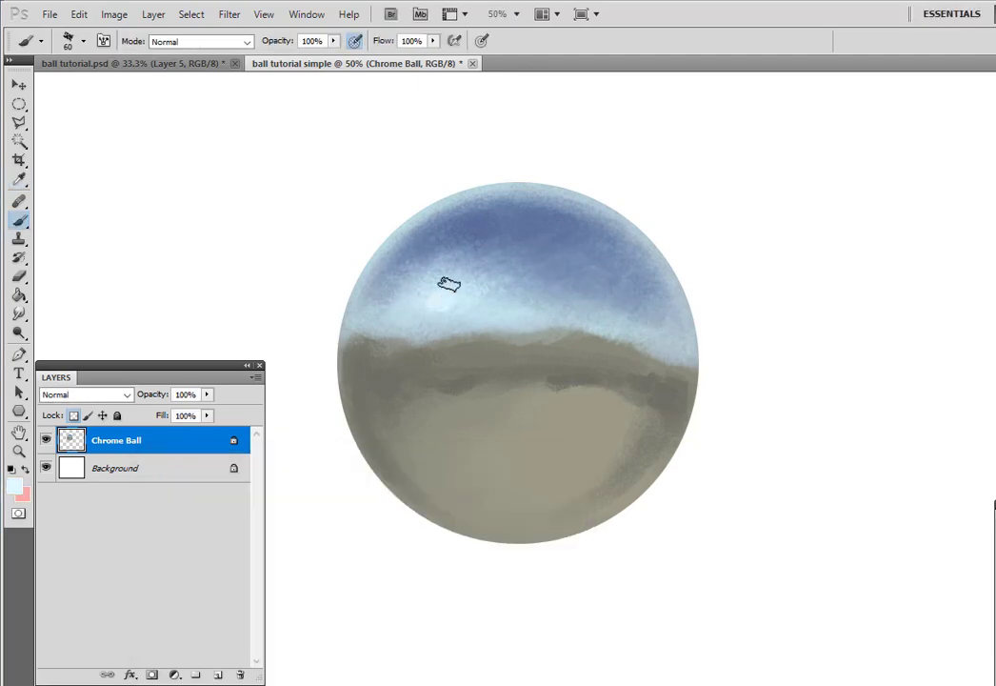
{"action": "mouse_move", "coordinate": [449, 285]}
{"action": "left_mouse_down"}
{"action": "mouse_move", "coordinate": [476, 314]}
{"action": "mouse_move", "coordinate": [460, 300]}
{"action": "left_mouse_up"}
Choose a light olive and dab lighter patches on the left of the ground and just below the horizon
{"action": "left_click", "coordinate": [13, 486]}
{"action": "left_click", "coordinate": [442, 423], "text": "alt"}
{"action": "left_click_drag", "start_coordinate": [442, 423], "coordinate": [388, 411]}
{"action": "left_click_drag", "start_coordinate": [442, 350], "coordinate": [408, 365]}
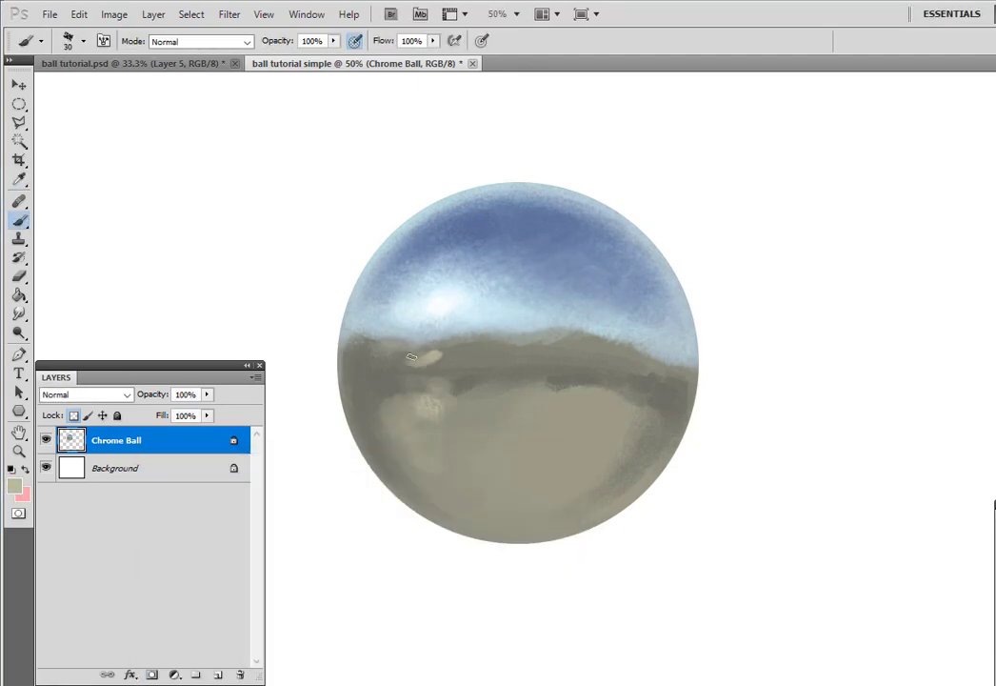
Shrink the brush and paint light olive streaks along the ground's side rims and on the central hill
{"action": "key", "text": "bracketleft"}
{"action": "key", "text": "bracketleft"}
{"action": "key", "text": "bracketleft"}
{"action": "left_click_drag", "start_coordinate": [353, 346], "coordinate": [371, 447]}
{"action": "left_click_drag", "start_coordinate": [688, 375], "coordinate": [670, 424]}
{"action": "left_click_drag", "start_coordinate": [569, 332], "coordinate": [519, 344]}
Sample the dark ground colour and paint a hill silhouette along the horizon that curves up the ball's side edges
{"action": "left_click", "coordinate": [395, 350], "text": "alt"}
{"action": "mouse_move", "coordinate": [573, 334]}
{"action": "left_mouse_down"}
{"action": "mouse_move", "coordinate": [672, 358]}
{"action": "mouse_move", "coordinate": [691, 324]}
{"action": "left_mouse_up"}
{"action": "key", "text": "bracketleft"}
{"action": "key", "text": "bracketleft"}
{"action": "key", "text": "bracketleft"}
{"action": "key", "text": "bracketleft"}
{"action": "left_click_drag", "start_coordinate": [345, 351], "coordinate": [362, 284]}
Enlarge the brush slightly and extend the dark hills along the left part of the horizon
{"action": "key", "text": "bracketright"}
{"action": "key", "text": "bracketright"}
{"action": "key", "text": "bracketright"}
{"action": "left_click_drag", "start_coordinate": [361, 330], "coordinate": [440, 344]}
Sample the pale sky colour and sharpen the skyline above the left and central hills
{"action": "key", "text": "bracketright"}
{"action": "key", "text": "bracketright"}
{"action": "key", "text": "bracketright"}
{"action": "mouse_move", "coordinate": [440, 354]}
{"action": "left_mouse_down"}
{"action": "mouse_move", "coordinate": [510, 339]}
{"action": "mouse_move", "coordinate": [403, 338]}
{"action": "left_mouse_up"}
{"action": "left_click", "coordinate": [447, 328], "text": "alt"}
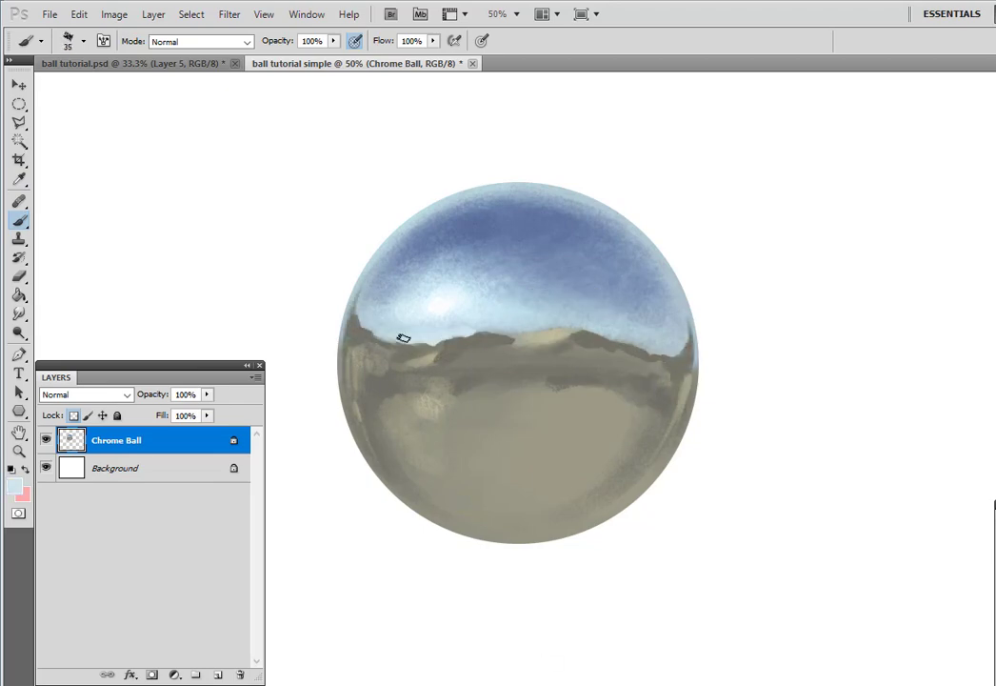
{"action": "left_click_drag", "start_coordinate": [514, 331], "coordinate": [444, 340]}
Enlarge the brush and paint a warm yellowish glow on the lower-left ground
{"action": "left_click", "coordinate": [431, 404], "text": "alt"}
{"action": "key", "text": "bracketright"}
{"action": "key", "text": "bracketright"}
{"action": "key", "text": "bracketright"}
{"action": "left_click_drag", "start_coordinate": [417, 405], "coordinate": [428, 447]}
Shrink the brush and add yellowish highlights to the hill ridges and the ground's left edge
{"action": "key", "text": "bracketleft"}
{"action": "key", "text": "bracketleft"}
{"action": "key", "text": "bracketleft"}
{"action": "left_click_drag", "start_coordinate": [575, 332], "coordinate": [545, 340]}
{"action": "left_click_drag", "start_coordinate": [483, 335], "coordinate": [446, 344]}
{"action": "mouse_move", "coordinate": [360, 324]}
{"action": "left_mouse_down"}
{"action": "mouse_move", "coordinate": [351, 367]}
{"action": "mouse_move", "coordinate": [362, 419]}
{"action": "left_mouse_up"}
Highlight the hill at the ball's right edge, and brighten the upper rim with the sampled glow colour
{"action": "left_click", "coordinate": [393, 364], "text": "alt"}
{"action": "left_click", "coordinate": [367, 354], "text": "alt"}
{"action": "left_click_drag", "start_coordinate": [686, 356], "coordinate": [672, 368]}
{"action": "left_click", "coordinate": [441, 304], "text": "alt"}
{"action": "left_click_drag", "start_coordinate": [400, 229], "coordinate": [561, 191]}
Sample the deep blue, enlarge the brush and deepen the upper sky from the centre to the right
{"action": "left_click", "coordinate": [474, 220], "text": "alt"}
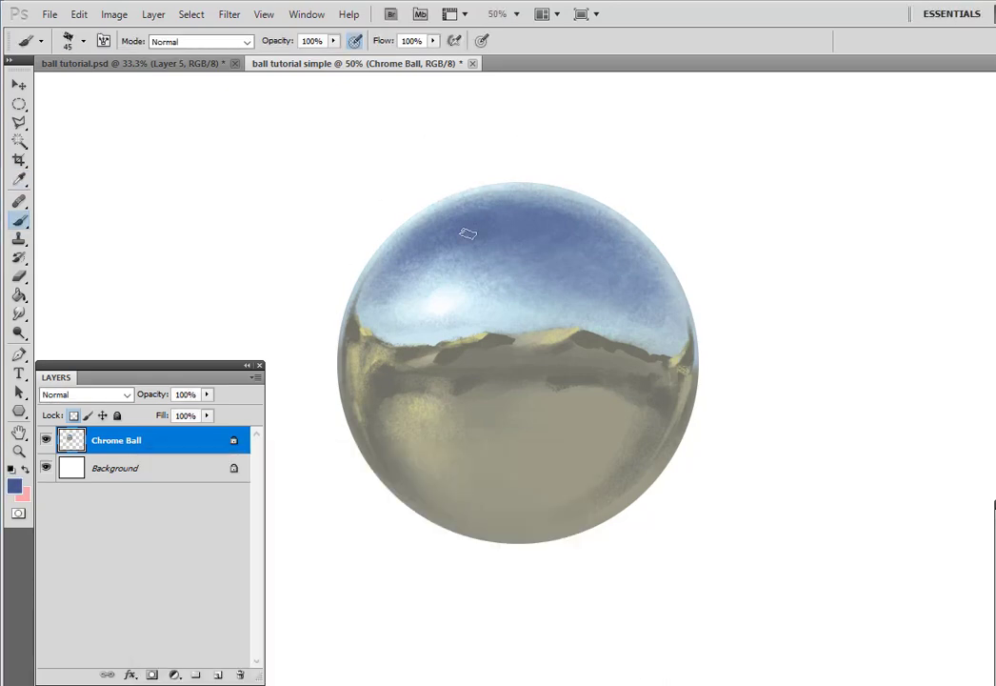
{"action": "key", "text": "bracketright"}
{"action": "key", "text": "bracketright"}
{"action": "key", "text": "bracketright"}
{"action": "key", "text": "bracketright"}
{"action": "key", "text": "bracketright"}
{"action": "key", "text": "bracketright"}
{"action": "key", "text": "bracketright"}
{"action": "left_click_drag", "start_coordinate": [466, 229], "coordinate": [609, 276]}
Sample lighter sky blues and blend the transition above the right half of the horizon
{"action": "left_click", "coordinate": [569, 293], "text": "alt"}
{"action": "left_click", "coordinate": [545, 303], "text": "alt"}
{"action": "left_click_drag", "start_coordinate": [544, 299], "coordinate": [605, 298]}
Adjust the ground area on its own layer with a hue shift of -8 and merge it back into Chrome Ball
{"action": "key", "text": "l"}
{"action": "mouse_move", "coordinate": [345, 362]}
{"action": "left_mouse_down"}
{"action": "mouse_move", "coordinate": [444, 333]}
{"action": "mouse_move", "coordinate": [689, 311]}
{"action": "mouse_move", "coordinate": [345, 362]}
{"action": "left_mouse_up"}
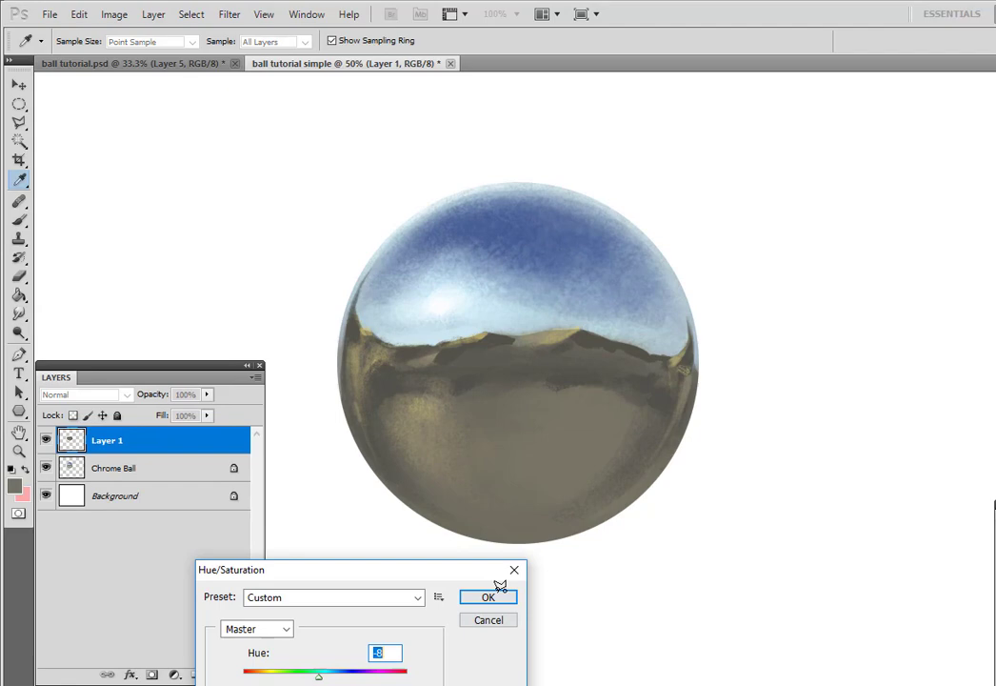
{"action": "key", "text": "Return"}
{"action": "key", "text": "b"}
{"action": "key", "text": "ctrl+e"}
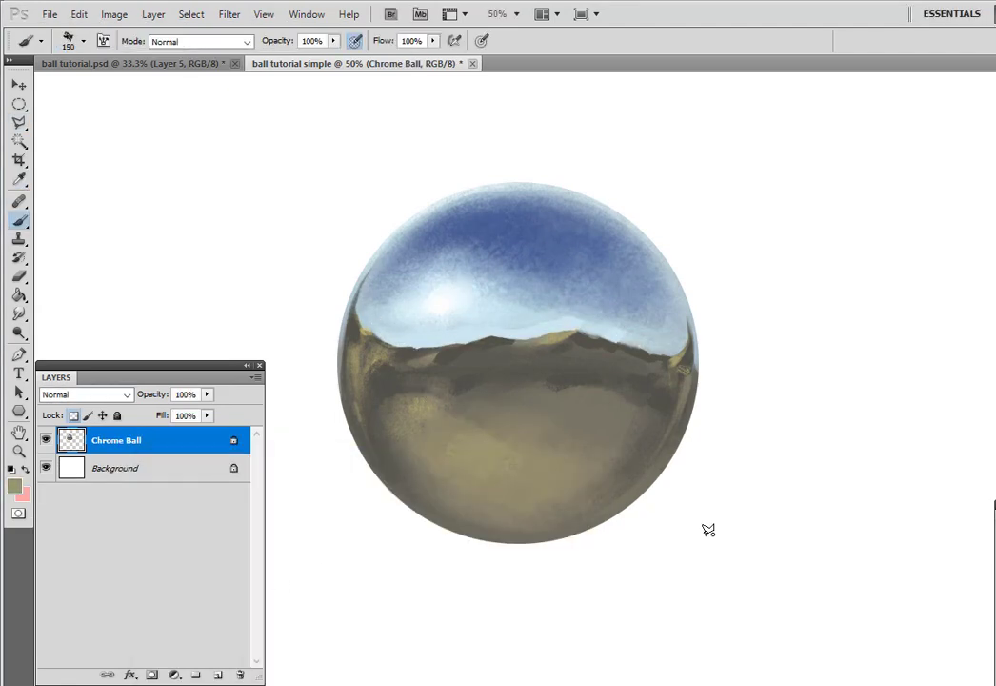
Sample the dark brown with a smaller brush and paint a curved shadow across the middle of the ground
{"action": "key", "text": "bracketleft"}
{"action": "key", "text": "bracketleft"}
{"action": "key", "text": "bracketleft"}
{"action": "key", "text": "bracketleft"}
{"action": "key", "text": "bracketleft"}
{"action": "left_click", "coordinate": [562, 383], "text": "alt"}
{"action": "left_click_drag", "start_coordinate": [491, 433], "coordinate": [609, 466]}
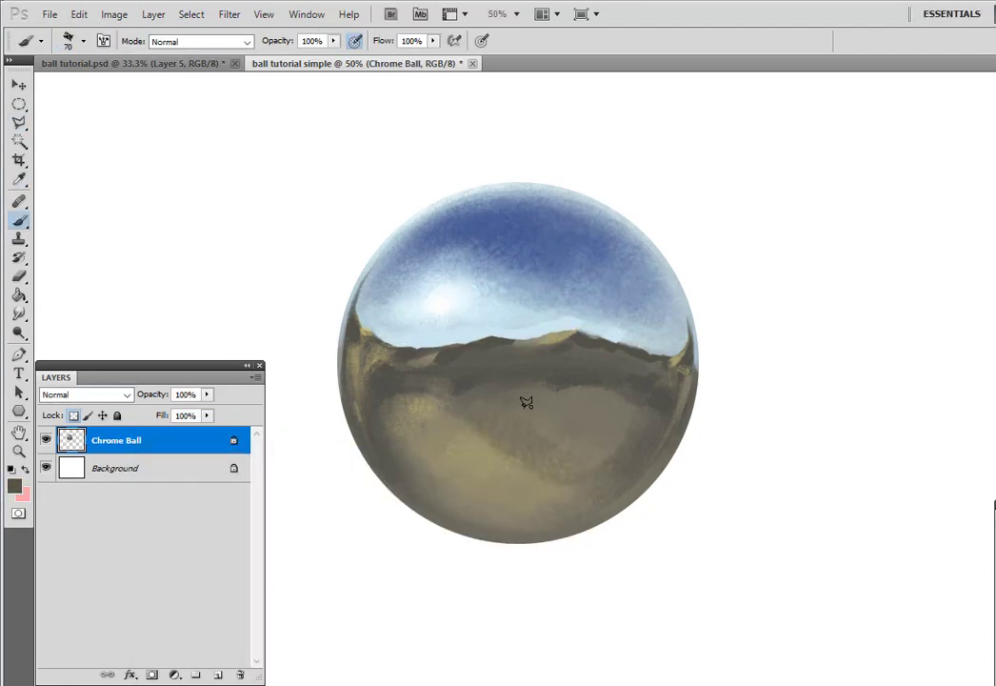
Duplicate the Chrome Ball layer, hide the original and rename the copy Main Paint (solid)
{"action": "key", "text": "ctrl+j"}
{"action": "left_click", "coordinate": [46, 468]}
{"action": "double_click", "coordinate": [116, 440]}
{"action": "type", "text": "Main Paint (solid)"}
{"action": "key", "text": "Return"}
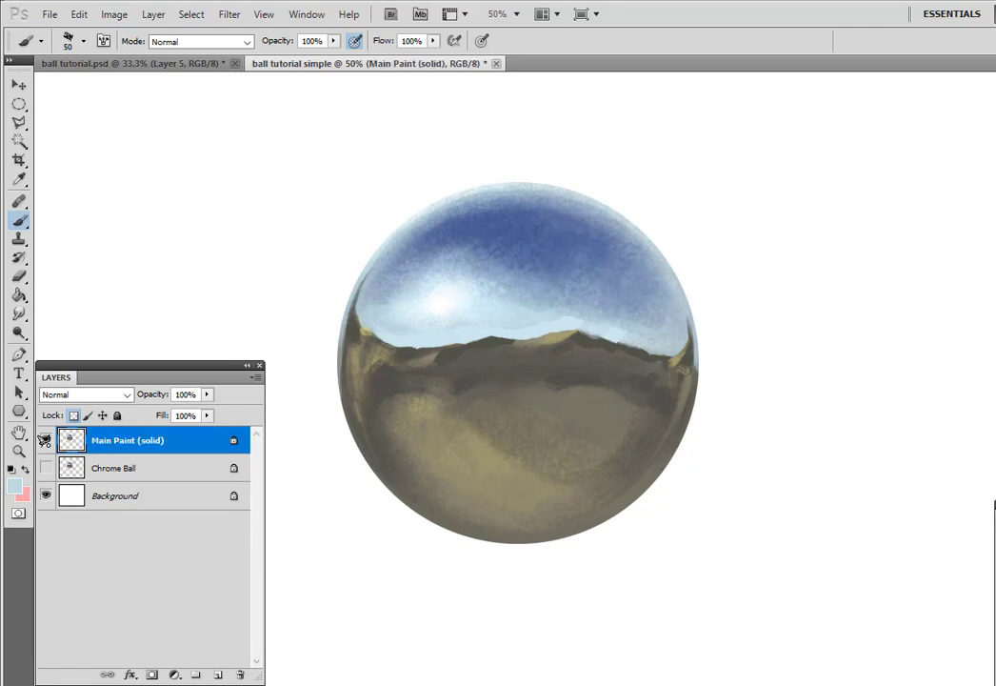
Fill the ball with dark red and brush a soft, darker red shadow around its lower and right sides with a 175 px brush
{"action": "left_click", "coordinate": [16, 487]}
{"action": "left_click", "coordinate": [378, 499]}
{"action": "left_click", "coordinate": [293, 587]}
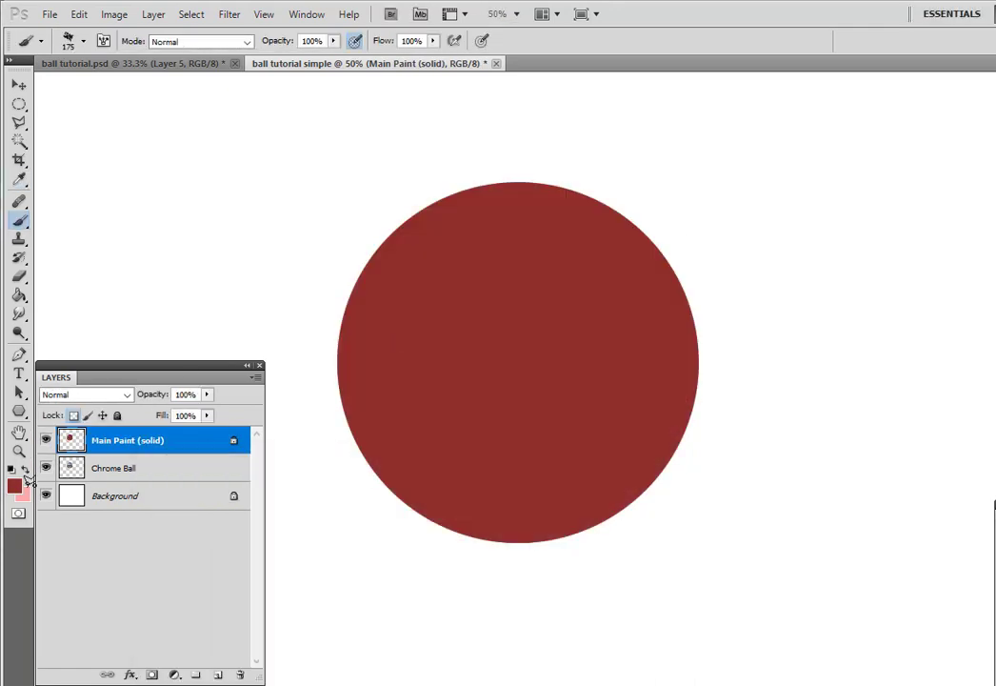
{"action": "left_click_drag", "start_coordinate": [653, 388], "coordinate": [620, 329]}
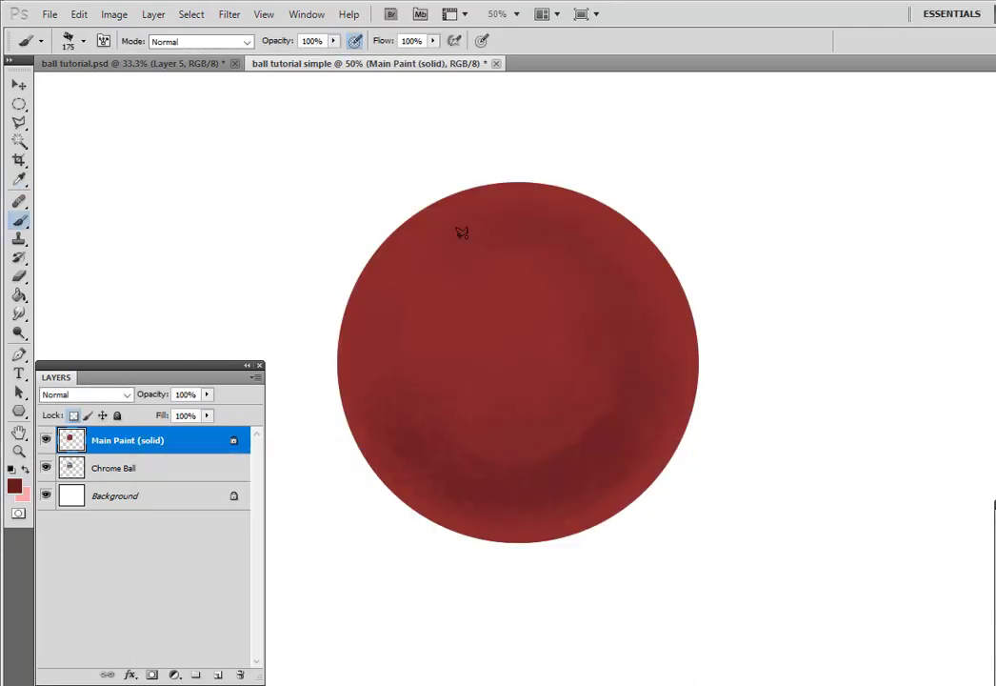
{"action": "mouse_move", "coordinate": [461, 232]}
{"action": "left_mouse_down"}
{"action": "mouse_move", "coordinate": [523, 426]}
{"action": "mouse_move", "coordinate": [616, 339]}
{"action": "mouse_move", "coordinate": [407, 448]}
{"action": "mouse_move", "coordinate": [584, 436]}
{"action": "left_mouse_up"}
Pick a deeper maroon and darken the shadow across the ball's lower right with a smaller 90 px brush
{"action": "left_click", "coordinate": [15, 486]}
{"action": "left_click", "coordinate": [257, 488]}
{"action": "left_click", "coordinate": [442, 380]}
{"action": "key", "text": "["}
{"action": "mouse_move", "coordinate": [465, 473]}
{"action": "left_mouse_down"}
{"action": "mouse_move", "coordinate": [549, 456]}
{"action": "mouse_move", "coordinate": [631, 464]}
{"action": "left_mouse_up"}
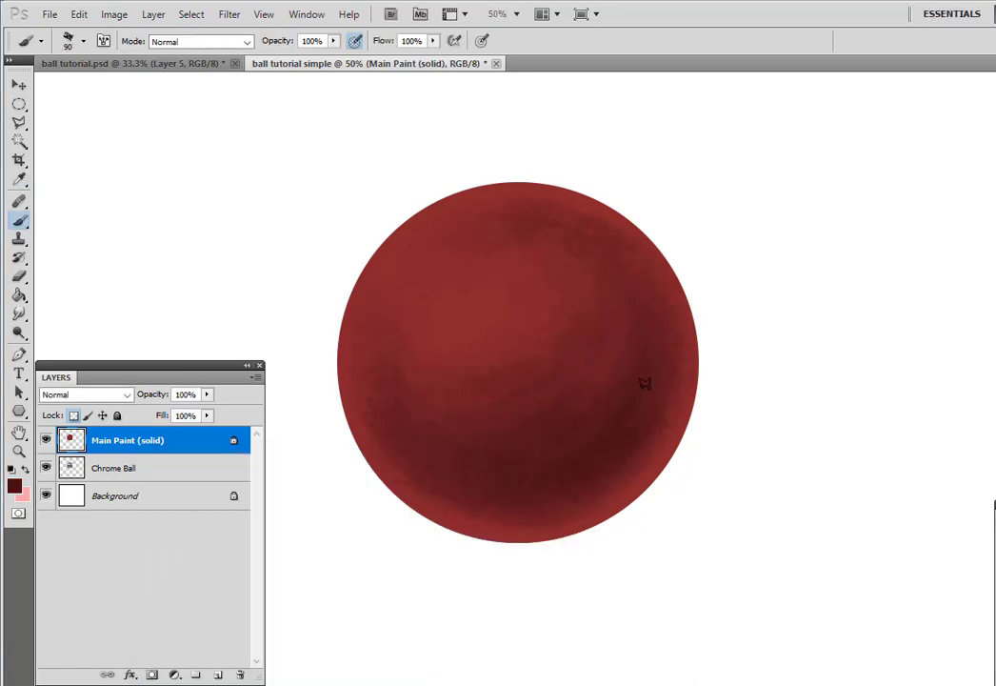
Pick a lighter red and paint a soft highlight on the ball's upper left, blending outward with a 175 px brush
{"action": "left_click", "coordinate": [14, 486]}
{"action": "left_click", "coordinate": [286, 539]}
{"action": "left_click", "coordinate": [539, 467]}
{"action": "mouse_move", "coordinate": [456, 324]}
{"action": "left_mouse_down"}
{"action": "mouse_move", "coordinate": [456, 285]}
{"action": "mouse_move", "coordinate": [424, 324]}
{"action": "left_mouse_up"}
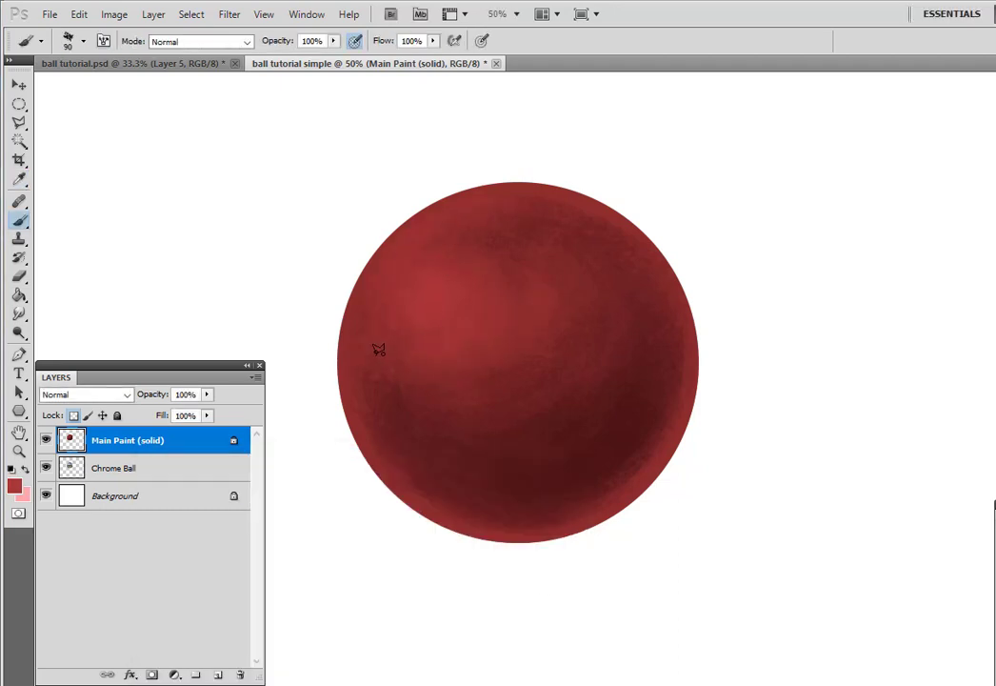
{"action": "key", "text": "]"}
{"action": "key", "text": "]"}
{"action": "key", "text": "]"}
{"action": "key", "text": "]"}
{"action": "mouse_move", "coordinate": [426, 383]}
{"action": "left_mouse_down"}
{"action": "mouse_move", "coordinate": [523, 291]}
{"action": "mouse_move", "coordinate": [621, 305]}
{"action": "left_mouse_up"}
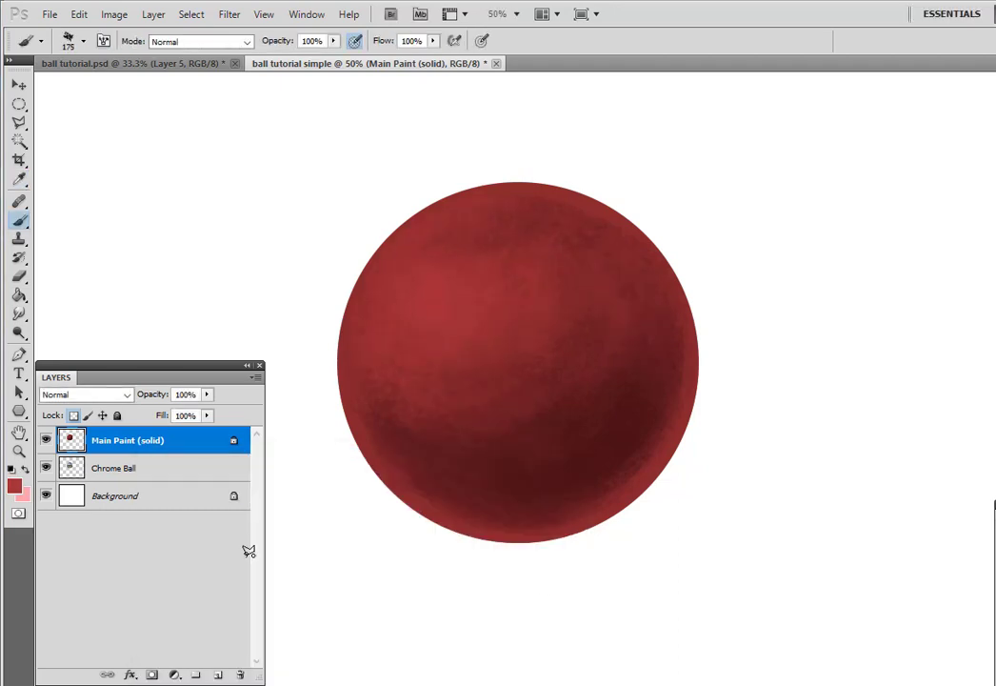
Duplicate the Main Paint (solid) layer and rename the copy Main Paint (metallic)
{"action": "left_click", "coordinate": [133, 468]}
{"action": "left_click", "coordinate": [125, 439]}
{"action": "left_click", "coordinate": [154, 15]}
{"action": "left_click", "coordinate": [181, 50]}
{"action": "double_click", "coordinate": [160, 440]}
{"action": "key", "text": "End"}
{"action": "key", "text": "BackSpace"}
{"action": "key", "text": "BackSpace"}
{"action": "key", "text": "BackSpace"}
{"action": "key", "text": "BackSpace"}
{"action": "key", "text": "BackSpace"}
{"action": "left_click_drag", "start_coordinate": [155, 439], "coordinate": [140, 440]}
{"action": "type", "text": "metallic"}
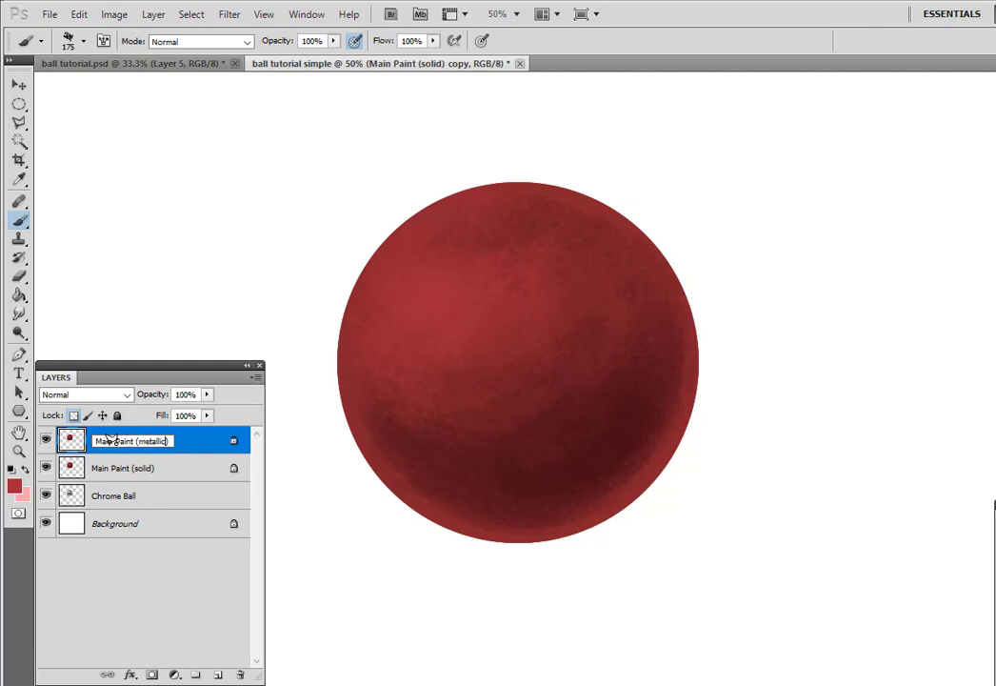
{"action": "key", "text": "Return"}
Strengthen the metallic layer's tones with a Brightness/Contrast adjustment
{"action": "left_click", "coordinate": [115, 14]}
{"action": "left_click", "coordinate": [343, 54]}
{"action": "left_click_drag", "start_coordinate": [388, 628], "coordinate": [422, 628]}
{"action": "left_click", "coordinate": [518, 583]}
Pick a very dark red and shade a curved band inside the ball's upper edge with a 100 px brush
{"action": "left_click", "coordinate": [14, 487]}
{"action": "left_click", "coordinate": [311, 643]}
{"action": "left_click", "coordinate": [529, 486]}
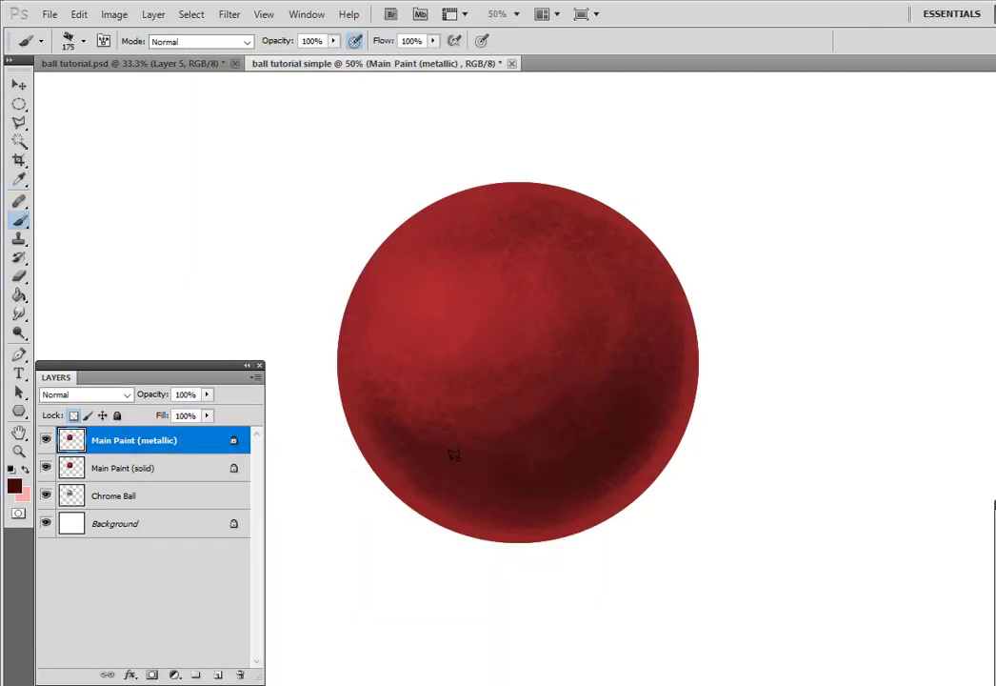
{"action": "key", "text": "["}
{"action": "key", "text": "["}
{"action": "mouse_move", "coordinate": [449, 220]}
{"action": "left_mouse_down"}
{"action": "mouse_move", "coordinate": [412, 249]}
{"action": "mouse_move", "coordinate": [547, 195]}
{"action": "left_mouse_up"}
{"action": "key", "text": "]"}
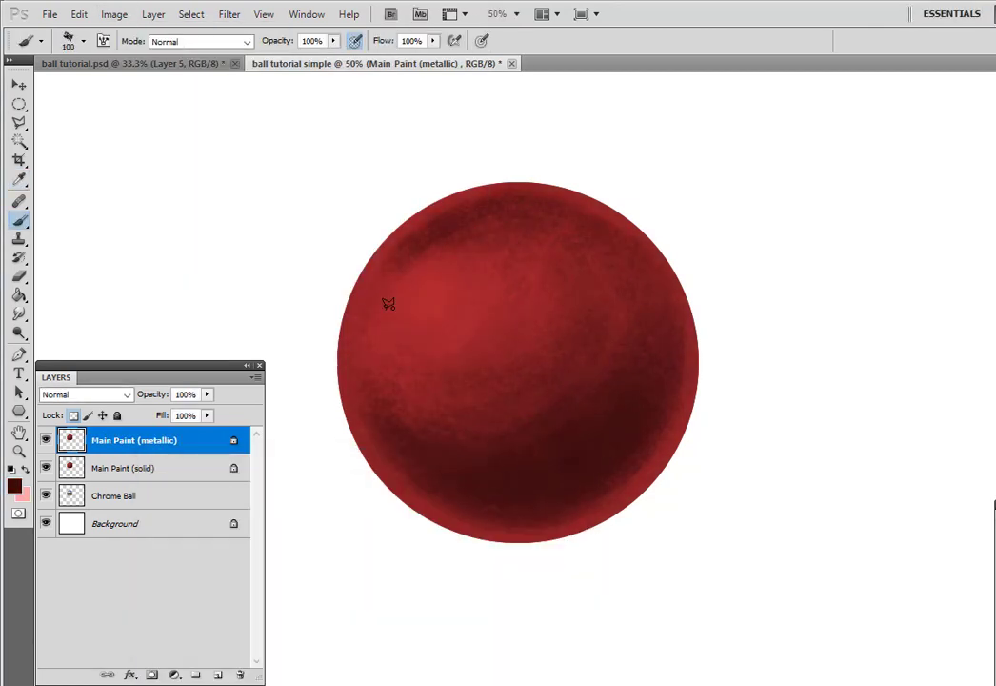
{"action": "left_click_drag", "start_coordinate": [412, 267], "coordinate": [440, 253]}
Sample reds from the ball and paint a brighter red highlight on its upper left with a 90 px brush
{"action": "key", "text": "["}
{"action": "left_click", "coordinate": [515, 237], "text": "alt"}
{"action": "left_click", "coordinate": [514, 429], "text": "alt"}
{"action": "left_click", "coordinate": [448, 305], "text": "alt"}
{"action": "left_click_drag", "start_coordinate": [419, 295], "coordinate": [495, 277]}
{"action": "left_click", "coordinate": [14, 485]}
{"action": "left_click", "coordinate": [527, 486]}
{"action": "left_click_drag", "start_coordinate": [419, 270], "coordinate": [476, 243]}
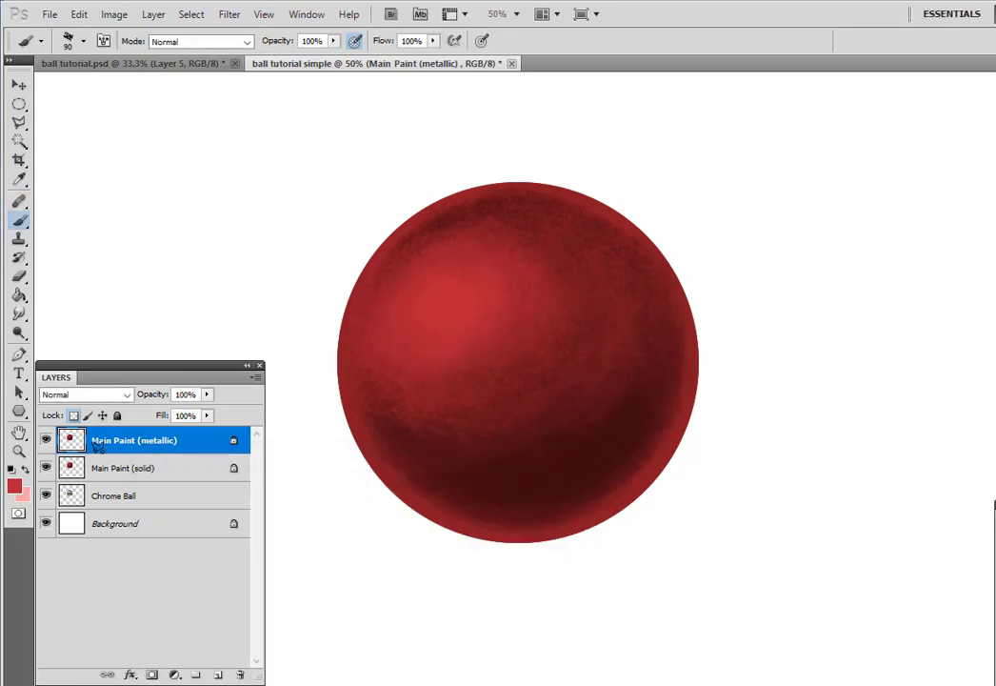
Hide the Main Paint (solid) layer and paint a glowing orange highlight on the metallic ball's upper left
{"action": "left_click", "coordinate": [45, 440]}
{"action": "left_click", "coordinate": [46, 467]}
{"action": "left_click", "coordinate": [45, 440]}
{"action": "left_click", "coordinate": [14, 485]}
{"action": "left_click", "coordinate": [378, 682]}
{"action": "left_click", "coordinate": [299, 509]}
{"action": "left_click", "coordinate": [526, 487]}
{"action": "mouse_move", "coordinate": [460, 289]}
{"action": "left_mouse_down"}
{"action": "mouse_move", "coordinate": [423, 298]}
{"action": "mouse_move", "coordinate": [439, 359]}
{"action": "mouse_move", "coordinate": [453, 260]}
{"action": "mouse_move", "coordinate": [502, 206]}
{"action": "left_mouse_up"}
{"action": "left_click", "coordinate": [646, 467], "text": "alt"}
Apply another Brightness/Contrast adjustment to the metallic layer to intensify the orange highlight and dark shadow
{"action": "left_click", "coordinate": [114, 15]}
{"action": "mouse_move", "coordinate": [145, 54]}
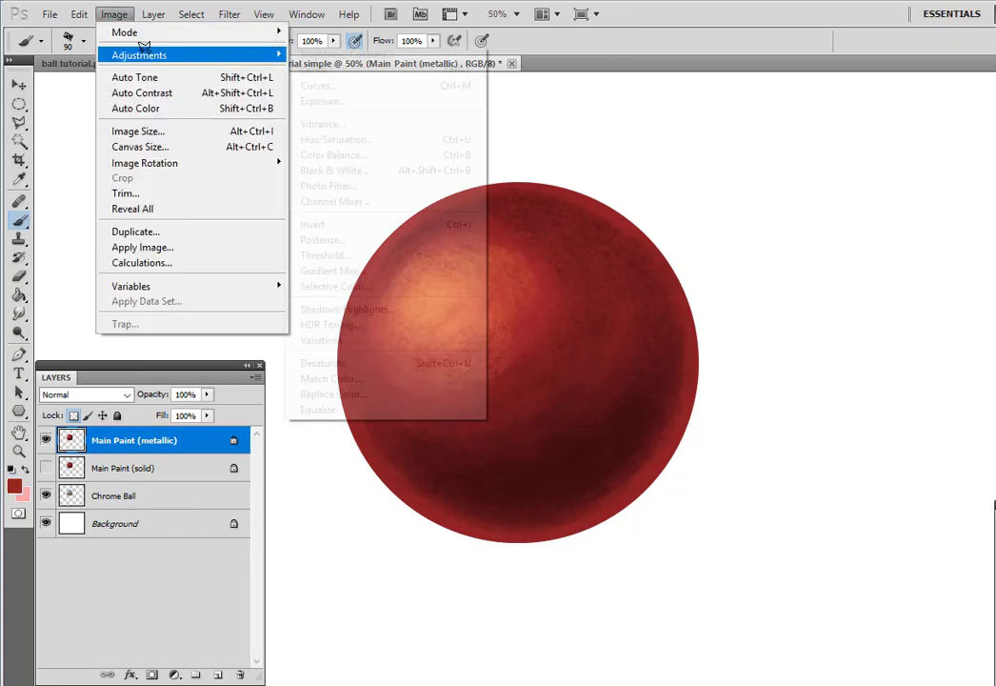
{"action": "left_click", "coordinate": [347, 54]}
{"action": "left_click_drag", "start_coordinate": [389, 636], "coordinate": [414, 636]}
{"action": "left_click", "coordinate": [533, 575]}
Duplicate the Chrome Ball layer, move the copy to the top of the stack as Main reflect pass and hide Main Paint (metallic)
{"action": "left_click", "coordinate": [46, 468]}
{"action": "left_click", "coordinate": [176, 495]}
{"action": "left_click", "coordinate": [154, 15]}
{"action": "left_click", "coordinate": [190, 53]}
{"action": "key", "text": "Return"}
{"action": "left_click", "coordinate": [45, 440]}
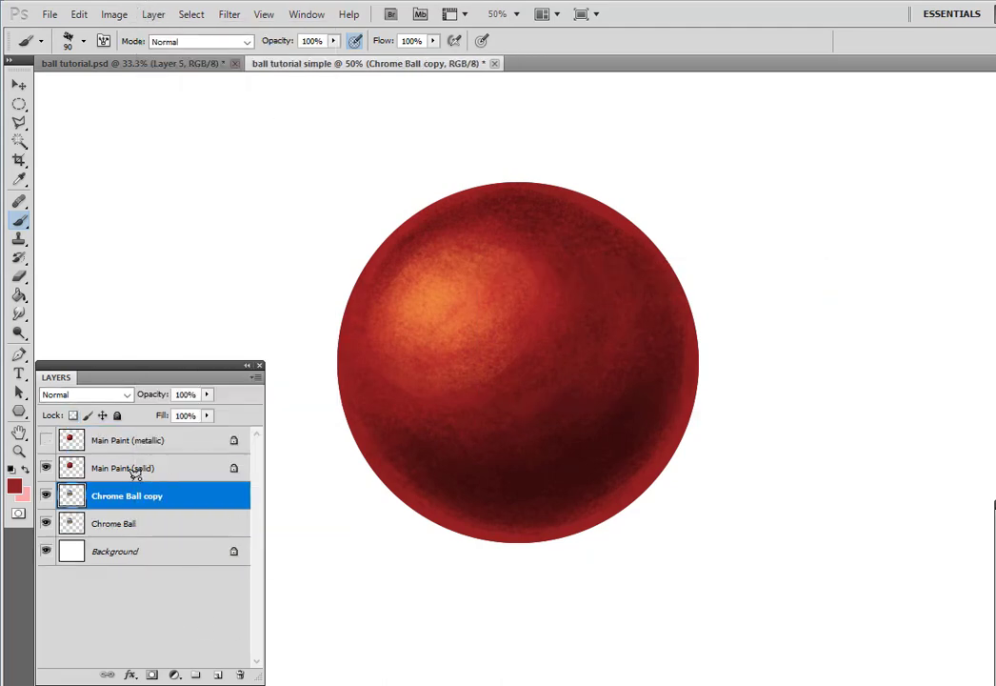
{"action": "left_click_drag", "start_coordinate": [133, 493], "coordinate": [133, 431]}
{"action": "double_click", "coordinate": [120, 440]}
{"action": "type", "text": "Main"}
{"action": "key", "text": "Return"}
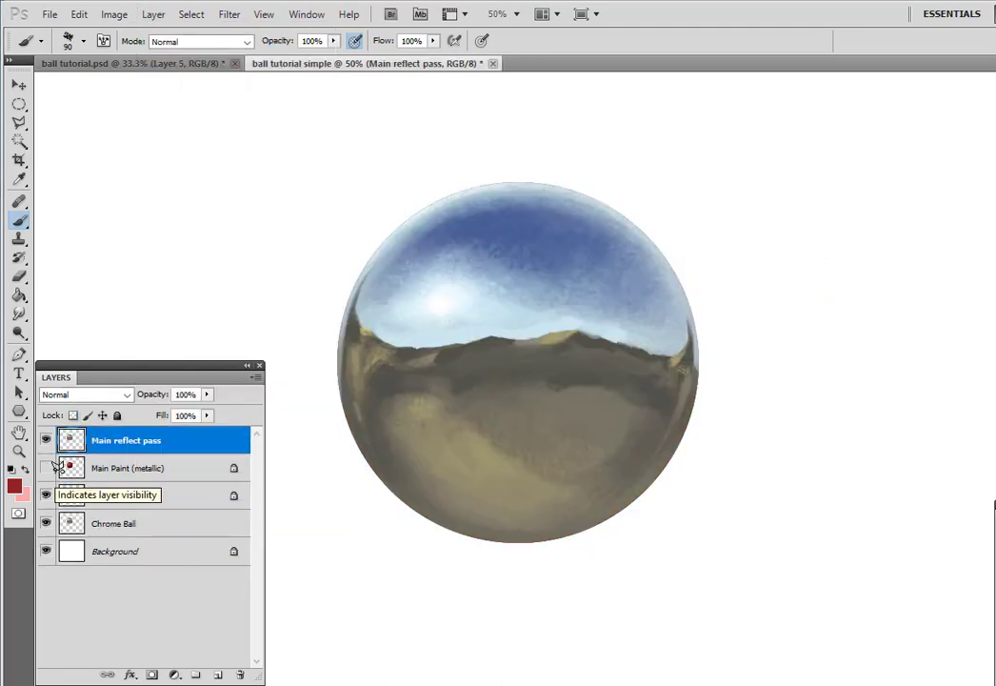
Set the Main reflect pass layer to Screen at 35% opacity and show the Main Paint (metallic) layer
{"action": "left_click", "coordinate": [206, 394]}
{"action": "left_click_drag", "start_coordinate": [208, 410], "coordinate": [143, 409]}
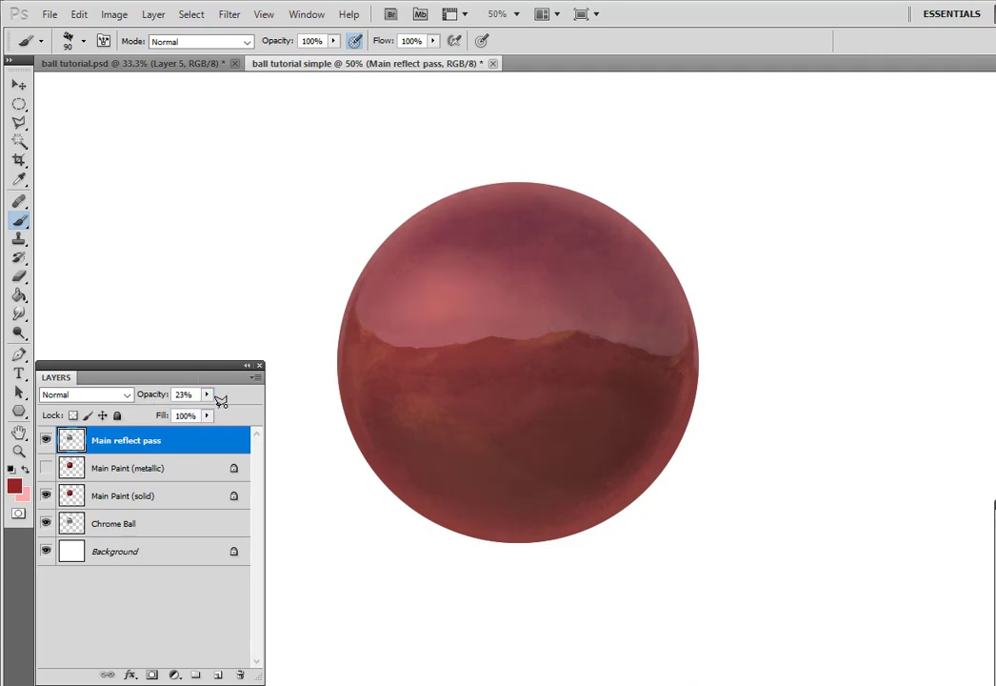
{"action": "left_click", "coordinate": [86, 394]}
{"action": "left_click", "coordinate": [53, 538]}
{"action": "left_click_drag", "start_coordinate": [207, 394], "coordinate": [202, 404]}
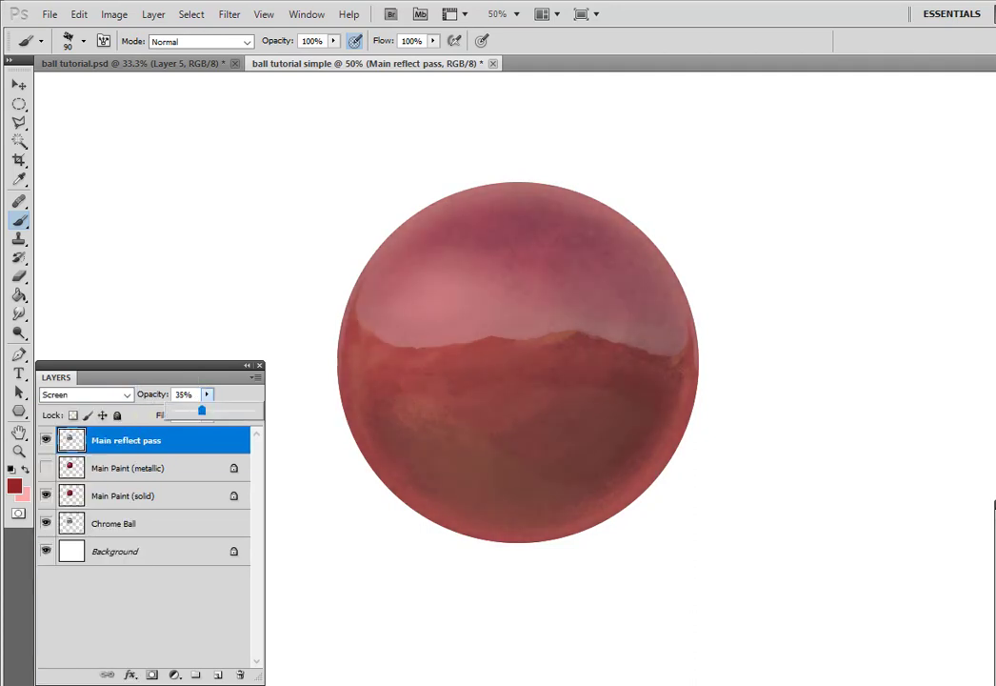
{"action": "left_click", "coordinate": [46, 468]}
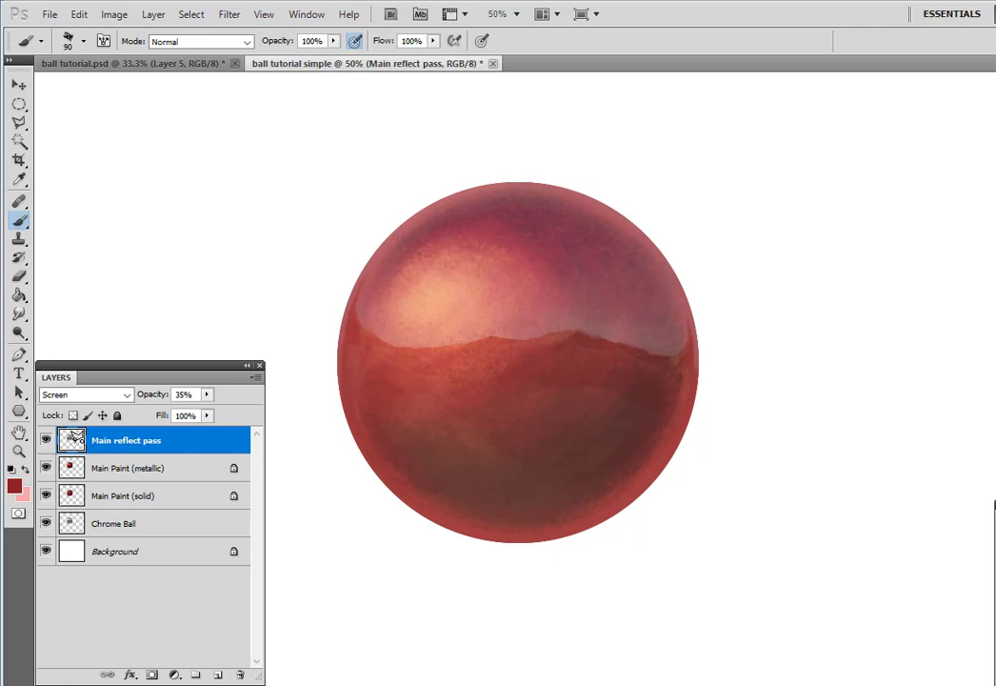
Duplicate the Main reflect pass layer, rename the copy Fresnel reflect pass and change its blend mode
{"action": "left_click", "coordinate": [103, 396]}
{"action": "left_click", "coordinate": [205, 428]}
{"action": "left_click", "coordinate": [154, 15]}
{"action": "left_click", "coordinate": [191, 53]}
{"action": "left_click", "coordinate": [794, 297]}
{"action": "double_click", "coordinate": [132, 439]}
{"action": "type", "text": "F"}
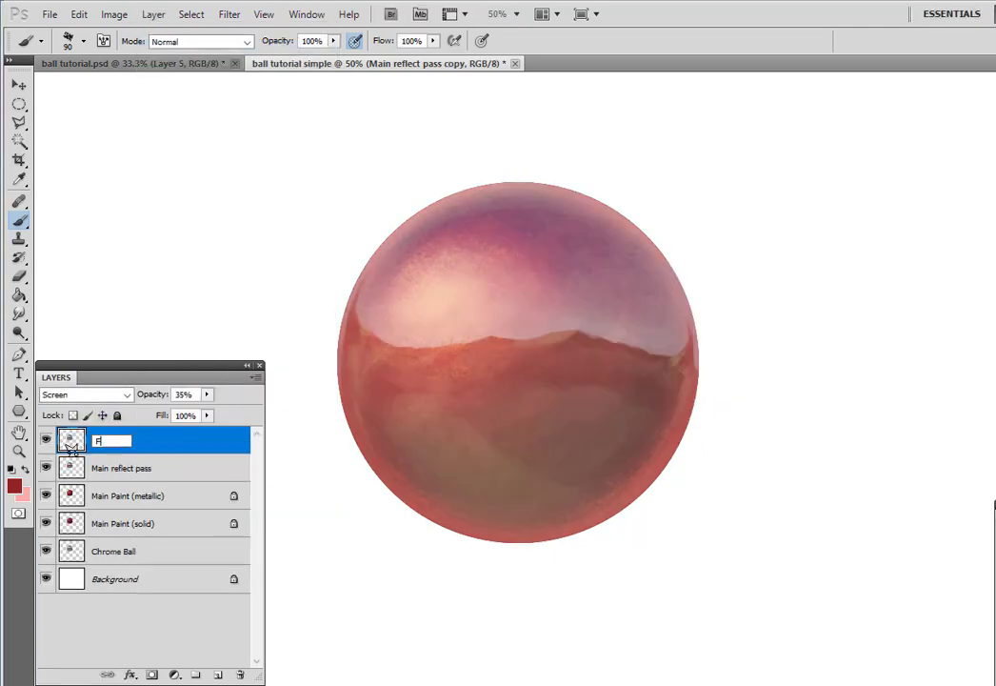
{"action": "type", "text": "resnel reflect pass"}
{"action": "left_click", "coordinate": [85, 394]}
{"action": "left_click", "coordinate": [88, 410]}
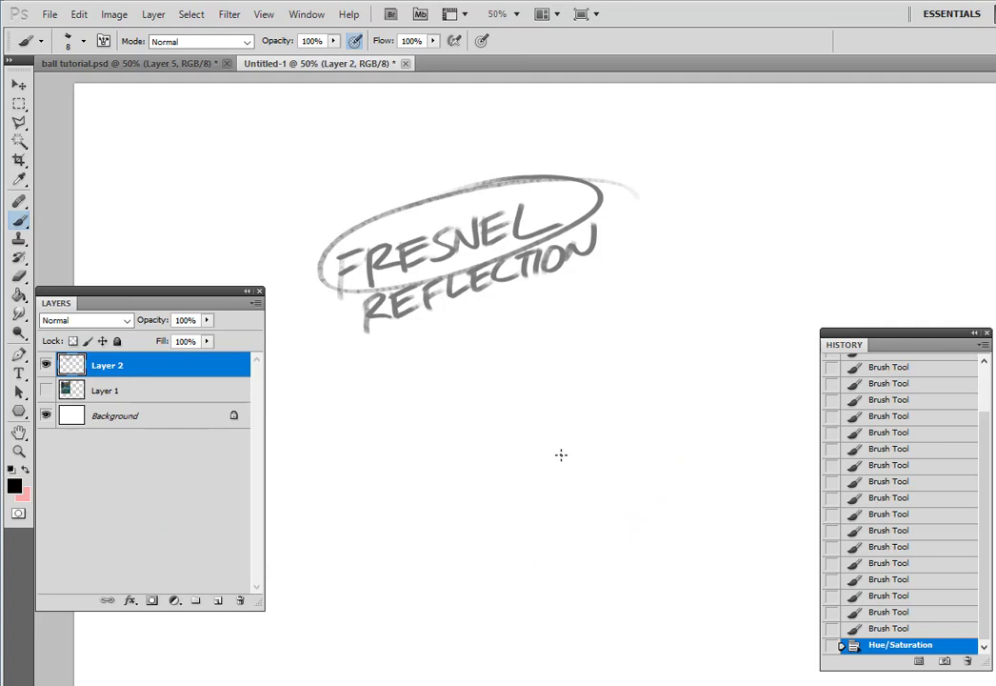
In the Untitled-1 document, sketch a small standing figure in black below the Fresnel Reflection lettering
{"action": "mouse_move", "coordinate": [561, 454]}
{"action": "left_mouse_down"}
{"action": "mouse_move", "coordinate": [550, 502]}
{"action": "mouse_move", "coordinate": [573, 392]}
{"action": "mouse_move", "coordinate": [555, 500]}
{"action": "left_mouse_up"}
{"action": "left_click_drag", "start_coordinate": [573, 455], "coordinate": [582, 499]}
{"action": "left_click_drag", "start_coordinate": [583, 415], "coordinate": [588, 445]}
{"action": "left_click_drag", "start_coordinate": [558, 438], "coordinate": [551, 452]}
Sketch the ground under the figure, a faint tree beside it and a mountain outline behind it
{"action": "mouse_move", "coordinate": [220, 303]}
{"action": "left_mouse_down"}
{"action": "mouse_move", "coordinate": [261, 479]}
{"action": "mouse_move", "coordinate": [262, 596]}
{"action": "left_mouse_up"}
{"action": "left_click_drag", "start_coordinate": [484, 504], "coordinate": [649, 503]}
{"action": "left_click_drag", "start_coordinate": [582, 499], "coordinate": [620, 496]}
{"action": "left_click_drag", "start_coordinate": [666, 318], "coordinate": [672, 476]}
{"action": "left_click_drag", "start_coordinate": [278, 453], "coordinate": [699, 371]}
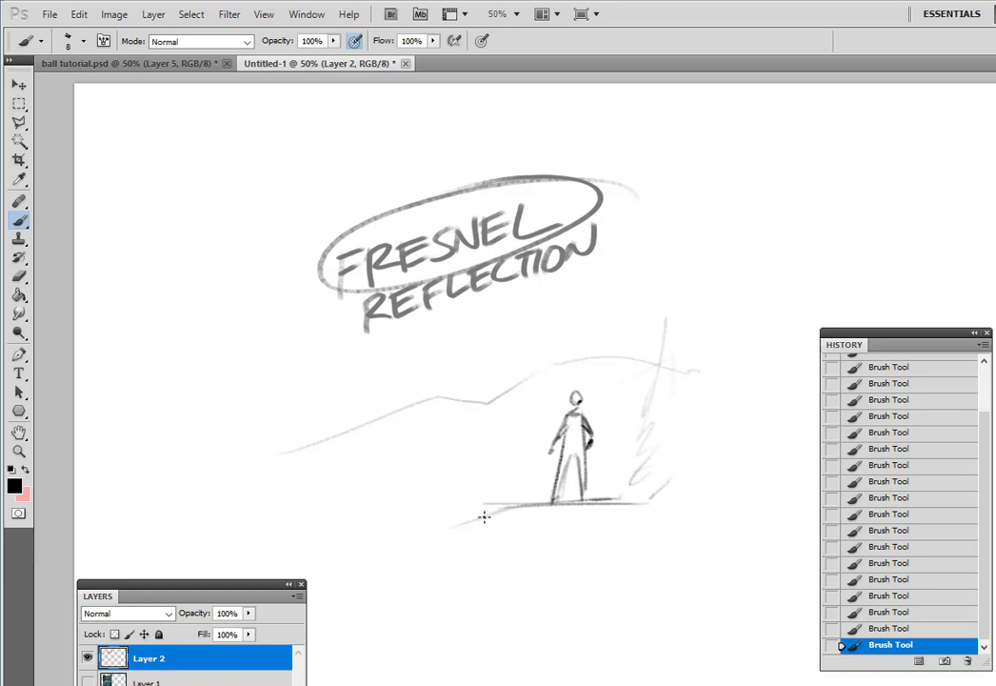
Draw the lakebed sloping down from the figure's feet and a straight horizontal line for the water surface
{"action": "left_click_drag", "start_coordinate": [191, 584], "coordinate": [244, 649]}
{"action": "mouse_move", "coordinate": [491, 521]}
{"action": "left_mouse_down"}
{"action": "mouse_move", "coordinate": [285, 591]}
{"action": "mouse_move", "coordinate": [138, 622]}
{"action": "left_mouse_up"}
{"action": "left_click_drag", "start_coordinate": [392, 559], "coordinate": [74, 624]}
{"action": "mouse_move", "coordinate": [505, 511]}
{"action": "left_mouse_down"}
{"action": "mouse_move", "coordinate": [87, 518]}
{"action": "mouse_move", "coordinate": [480, 509]}
{"action": "left_mouse_up"}
Pick a light blue and fill the area between the water surface and the lakebed with a larger brush
{"action": "key", "text": "alt"}
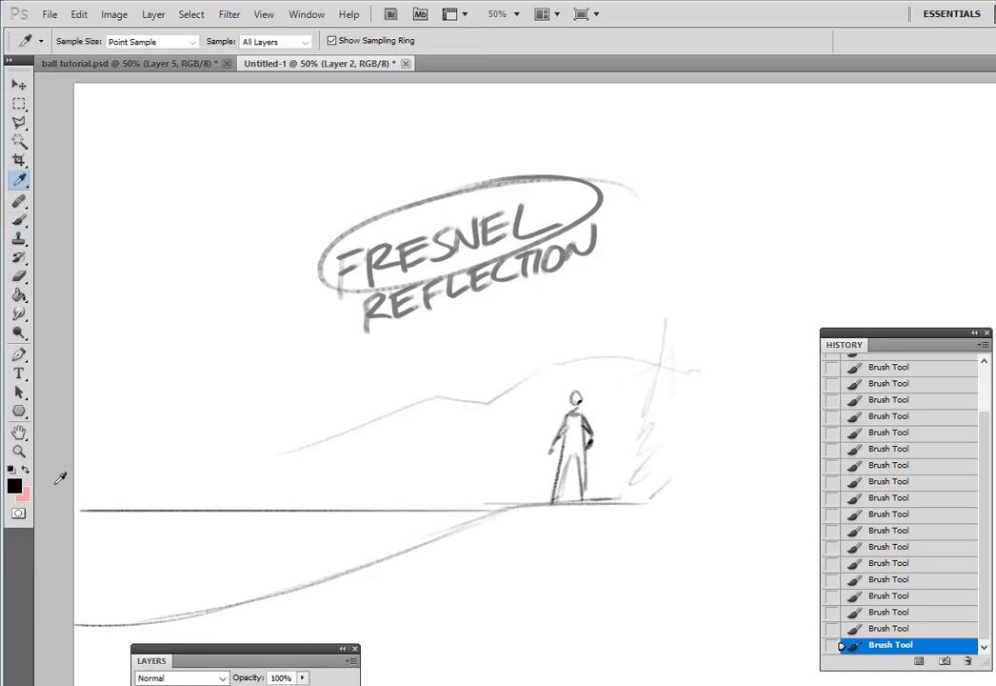
{"action": "left_click", "coordinate": [14, 485]}
{"action": "left_click", "coordinate": [483, 633]}
{"action": "left_click_drag", "start_coordinate": [271, 584], "coordinate": [354, 566]}
{"action": "left_click", "coordinate": [629, 529]}
{"action": "key", "text": "]"}
{"action": "key", "text": "]"}
{"action": "key", "text": "]"}
{"action": "key", "text": "]"}
{"action": "key", "text": "]"}
{"action": "key", "text": "]"}
{"action": "mouse_move", "coordinate": [484, 517]}
{"action": "left_mouse_down"}
{"action": "mouse_move", "coordinate": [273, 523]}
{"action": "mouse_move", "coordinate": [93, 573]}
{"action": "left_mouse_up"}
In dark grey, sketch fish and rocks underwater and draw sight-line arrows from the figure's head to the near and far water surface
{"action": "left_click", "coordinate": [14, 486]}
{"action": "left_click", "coordinate": [256, 674]}
{"action": "left_click", "coordinate": [629, 529]}
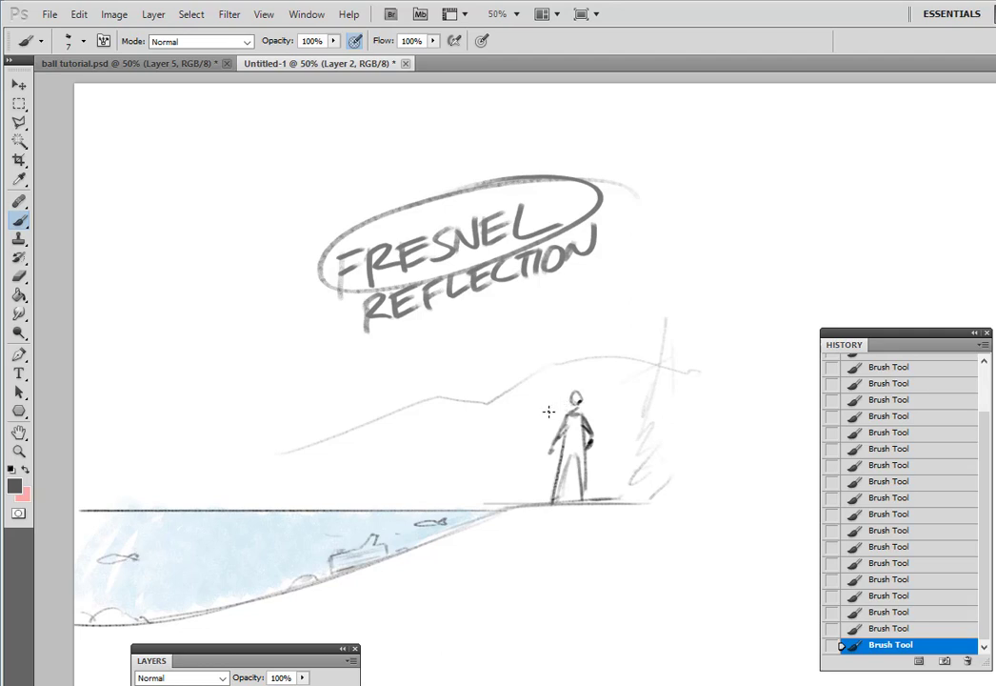
{"action": "left_click_drag", "start_coordinate": [449, 499], "coordinate": [568, 404]}
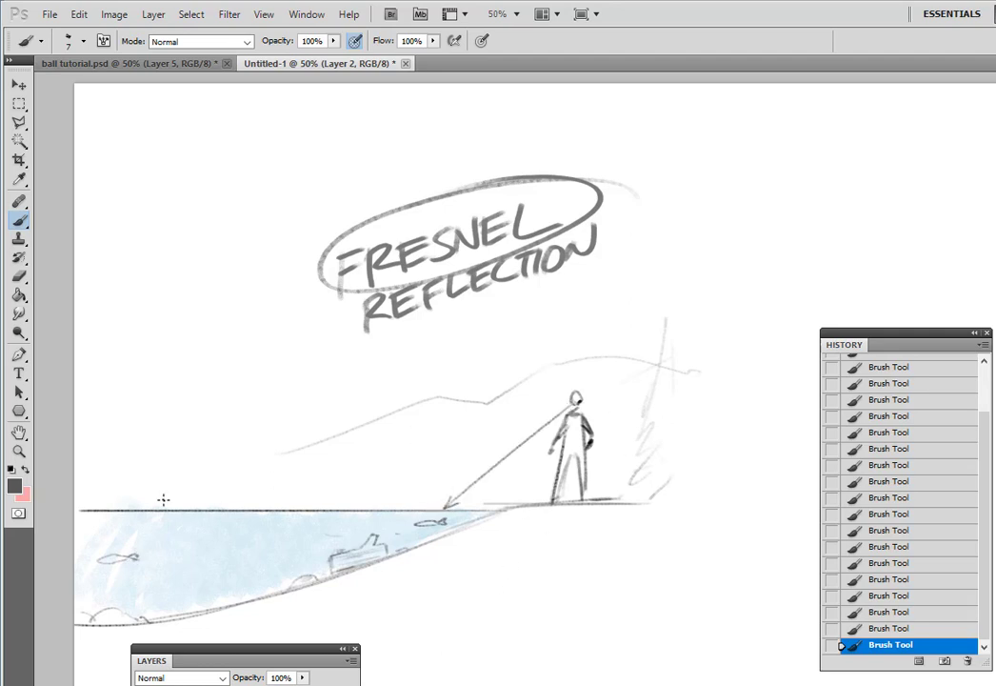
{"action": "left_click_drag", "start_coordinate": [133, 502], "coordinate": [571, 396]}
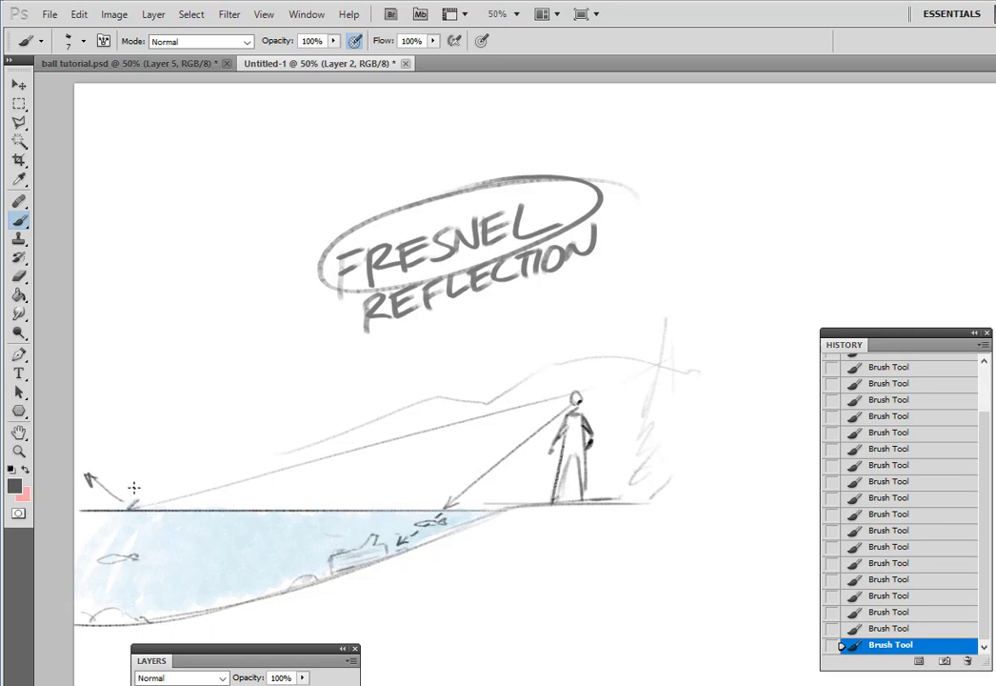
{"action": "left_click_drag", "start_coordinate": [130, 494], "coordinate": [291, 481]}
{"action": "left_click_drag", "start_coordinate": [141, 483], "coordinate": [227, 476]}
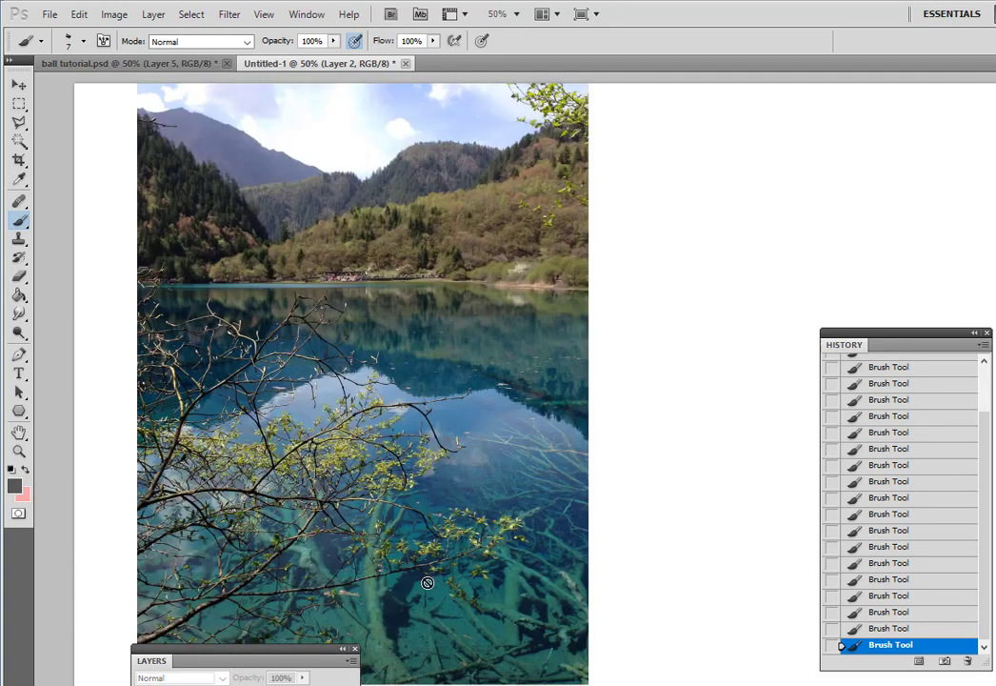
On the lake photo's layer, draw an arc over the distant ridge and an arrow down to its reflection in dark grey
{"action": "left_click", "coordinate": [276, 684]}
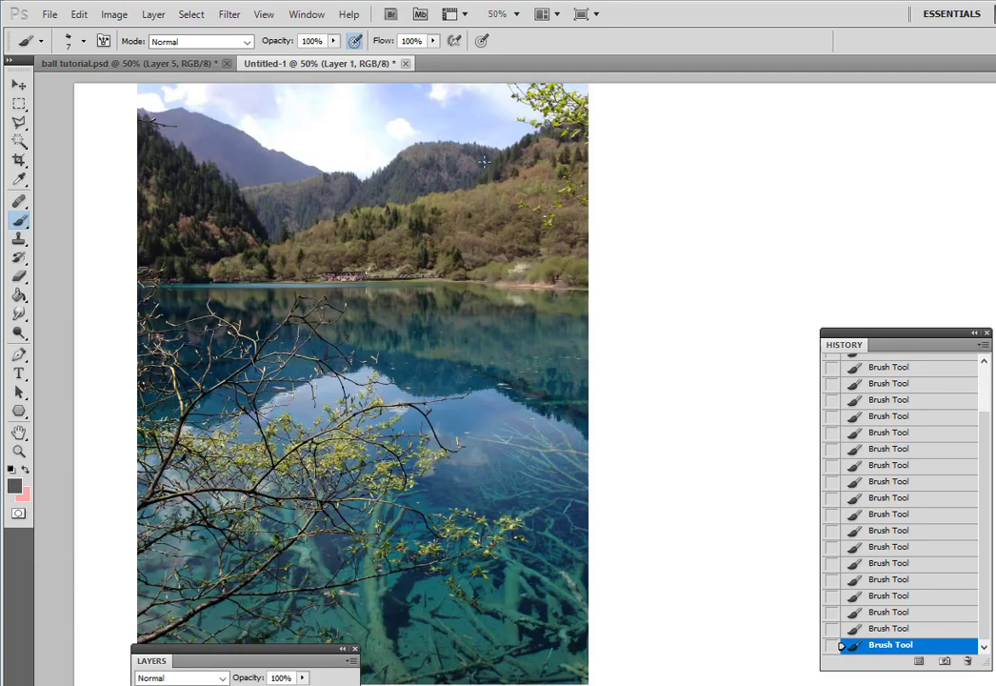
{"action": "left_click_drag", "start_coordinate": [514, 126], "coordinate": [444, 144]}
{"action": "left_click_drag", "start_coordinate": [444, 369], "coordinate": [452, 362]}
Pick a pale lavender and retrace the downward arrow from the ridge to its reflection in the lake
{"action": "left_click", "coordinate": [14, 485]}
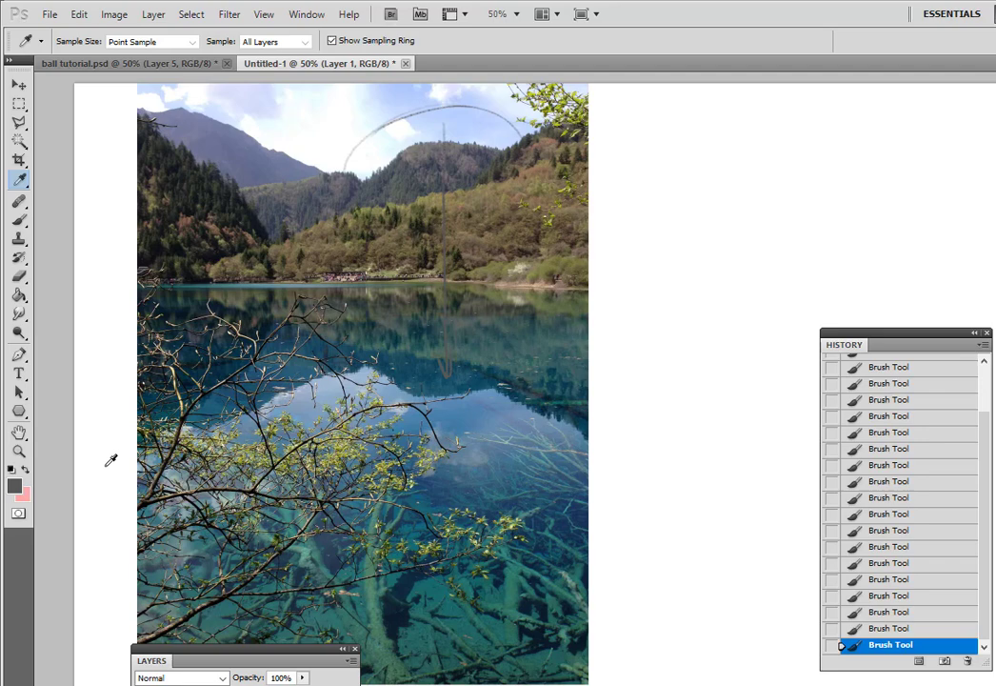
{"action": "left_click", "coordinate": [320, 561]}
{"action": "left_click", "coordinate": [483, 609]}
{"action": "left_click", "coordinate": [288, 548]}
{"action": "left_click", "coordinate": [281, 544]}
{"action": "left_click", "coordinate": [632, 530]}
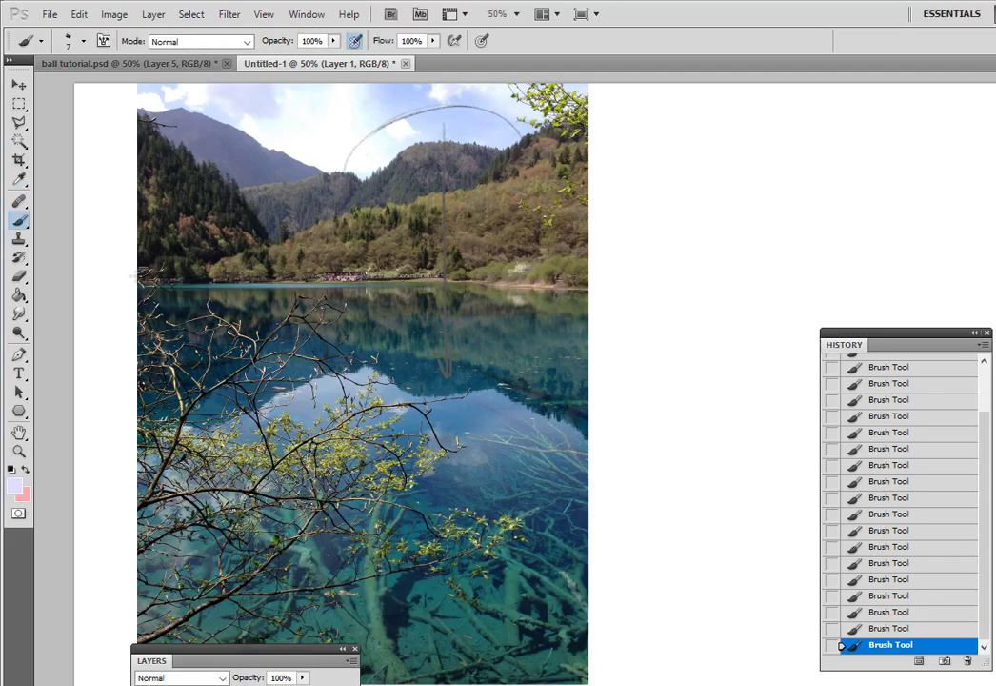
{"action": "left_click_drag", "start_coordinate": [448, 124], "coordinate": [443, 381]}
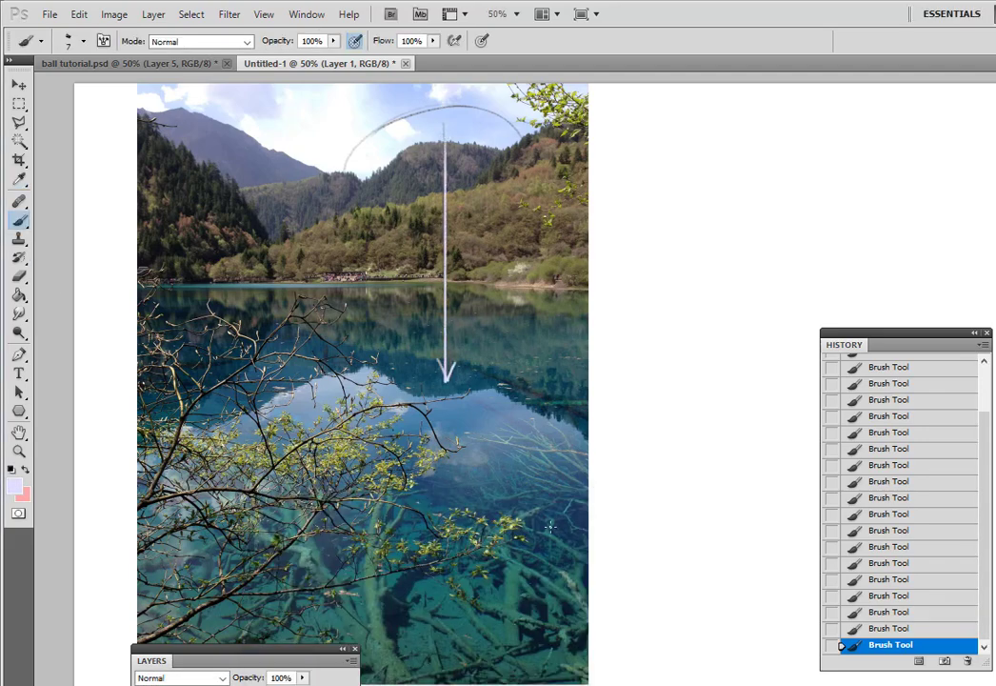
Circle the submerged branches in the foreground water, draw a vertical line up from them and mark the reflected ridge edge
{"action": "left_click_drag", "start_coordinate": [550, 526], "coordinate": [534, 674]}
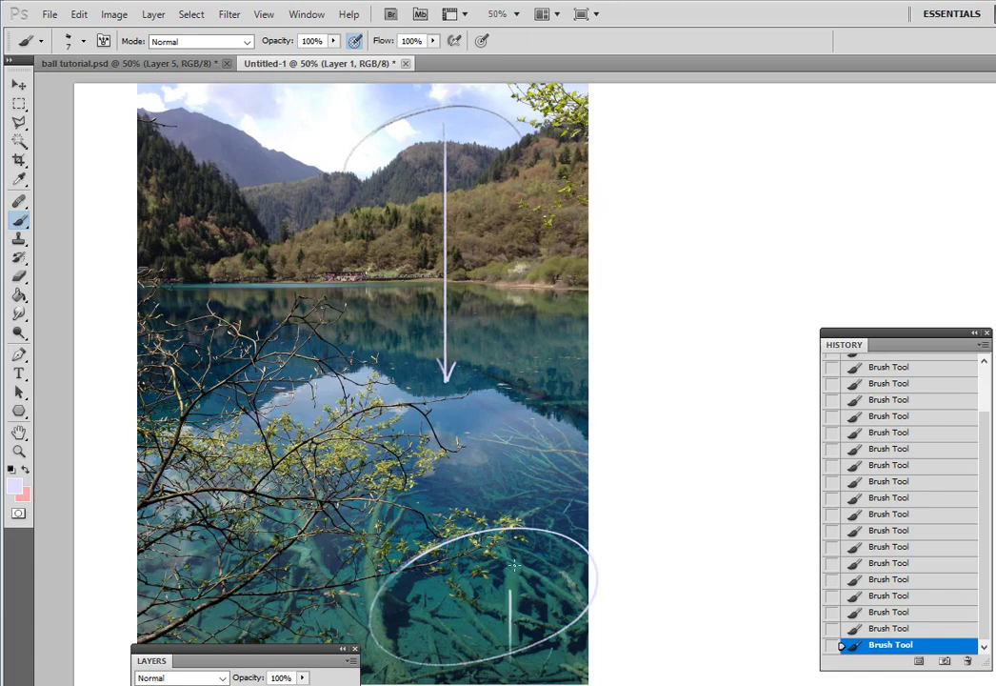
{"action": "left_click_drag", "start_coordinate": [513, 565], "coordinate": [510, 495]}
{"action": "left_click_drag", "start_coordinate": [339, 380], "coordinate": [391, 381]}
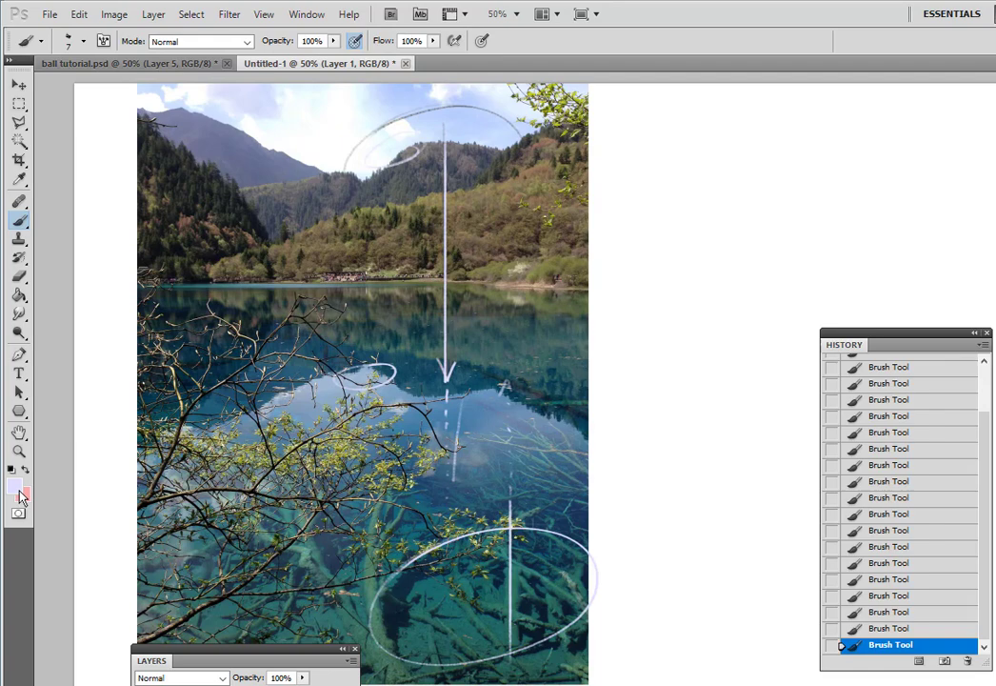
{"action": "left_click", "coordinate": [19, 489]}
{"action": "left_click", "coordinate": [318, 635]}
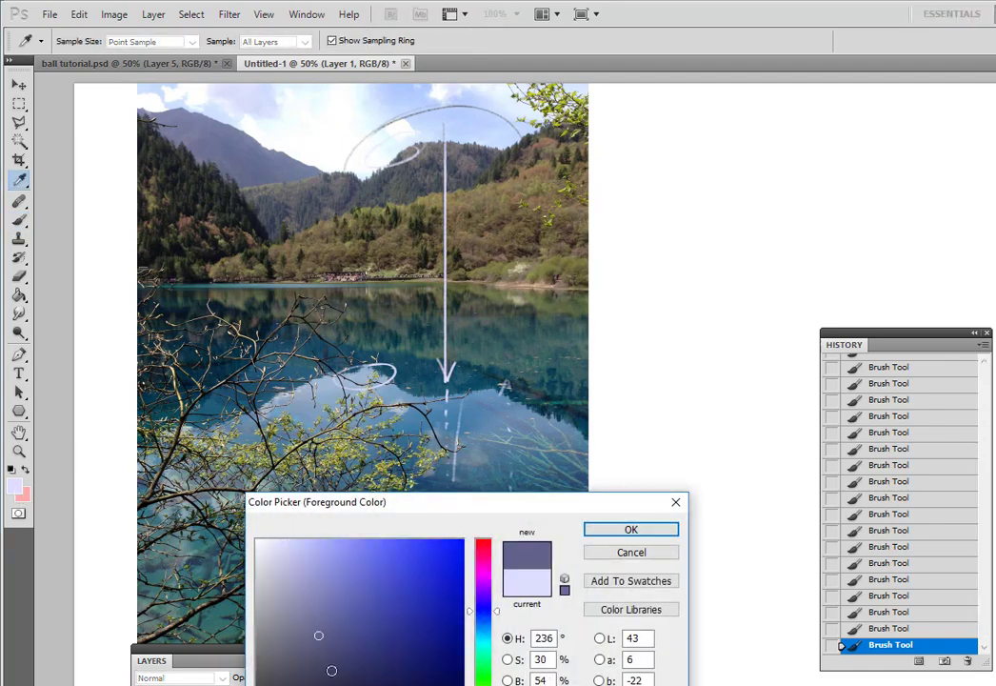
{"action": "left_click", "coordinate": [624, 552]}
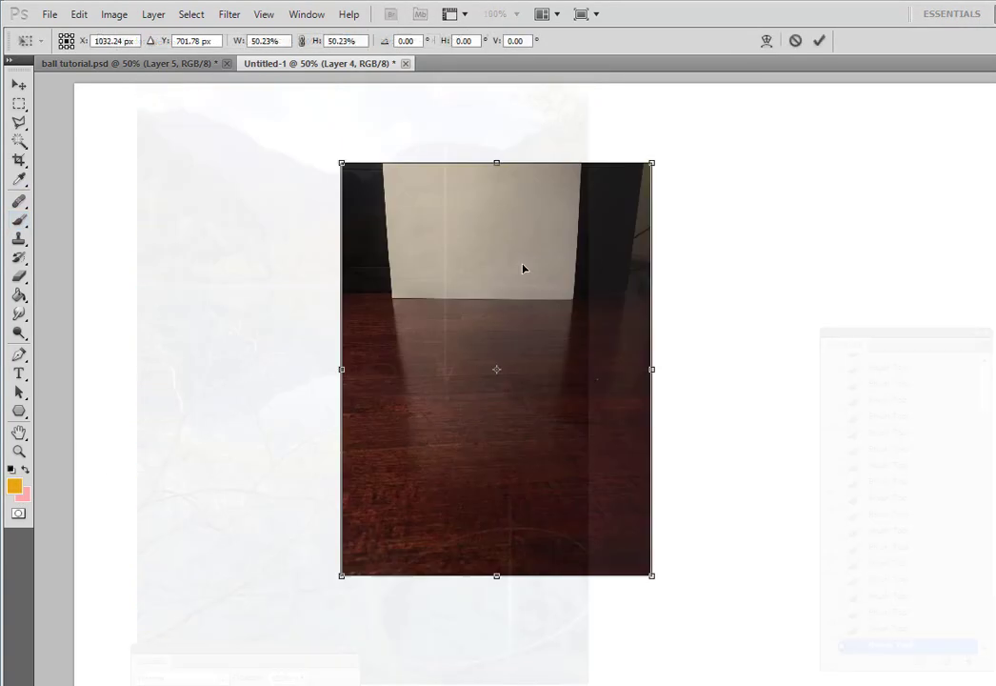
Enlarge the pasted wood-floor photo and mark the reflective floor area next to the white panel in orange
{"action": "left_click_drag", "start_coordinate": [651, 574], "coordinate": [765, 673]}
{"action": "key", "text": "Return"}
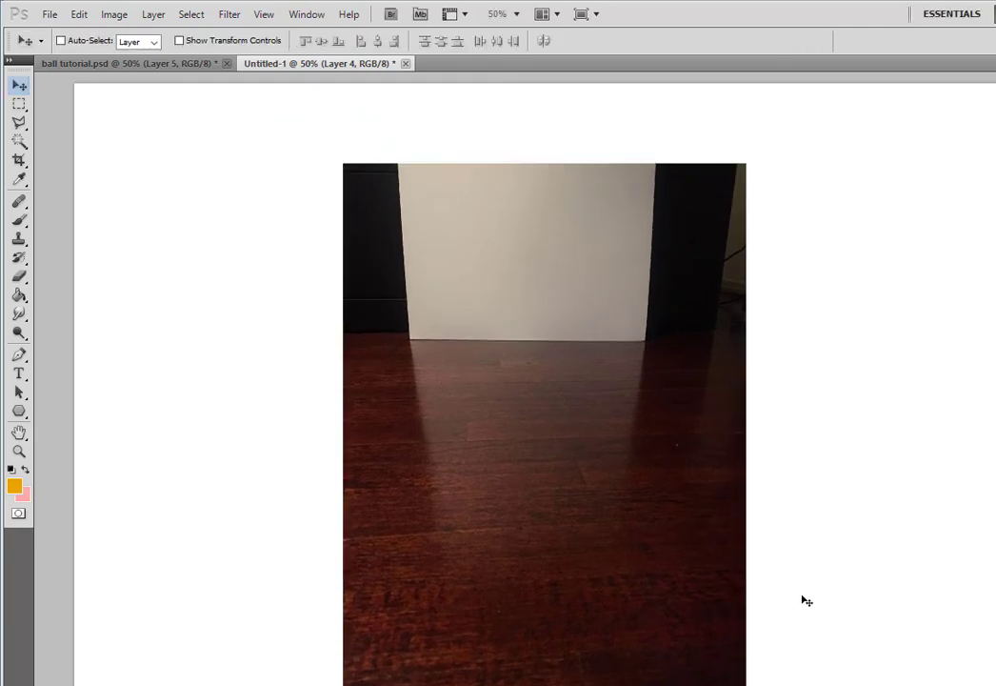
{"action": "left_click", "coordinate": [23, 225]}
{"action": "left_click_drag", "start_coordinate": [556, 514], "coordinate": [536, 653]}
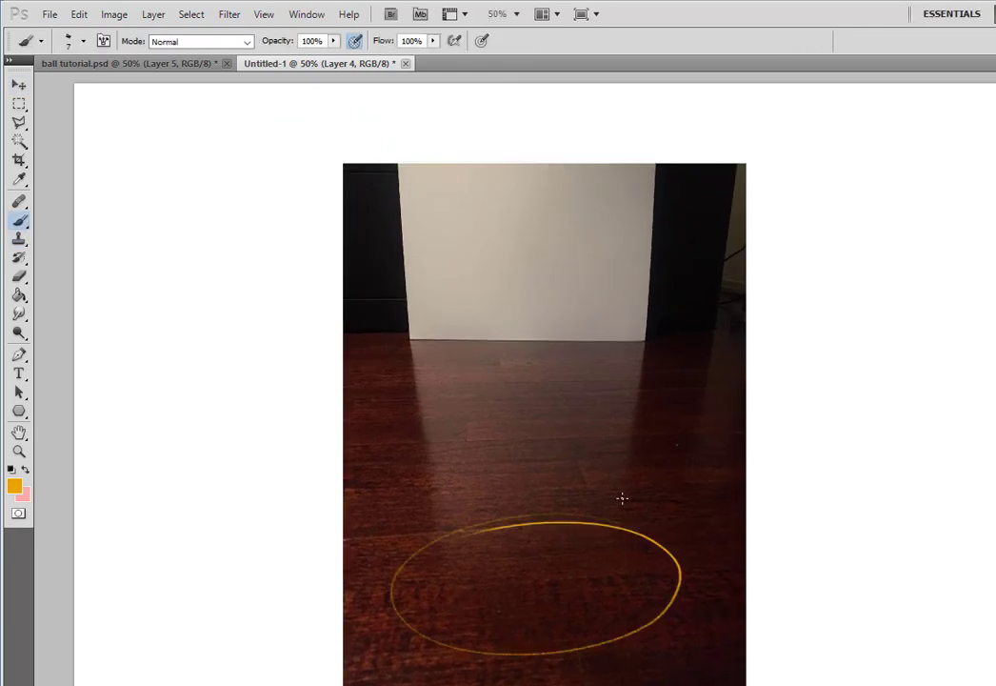
{"action": "key", "text": "ctrl+z"}
{"action": "left_click_drag", "start_coordinate": [481, 363], "coordinate": [571, 347]}
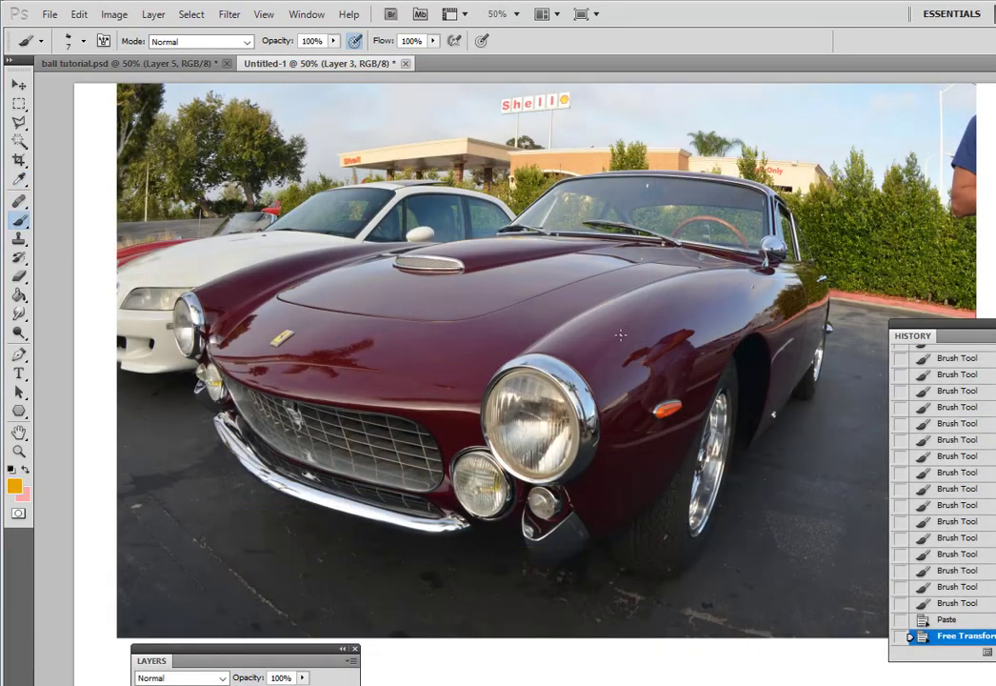
Circle the reflection area on the maroon car's front fender above the headlight in orange
{"action": "mouse_move", "coordinate": [668, 314]}
{"action": "left_mouse_down"}
{"action": "mouse_move", "coordinate": [571, 380]}
{"action": "mouse_move", "coordinate": [671, 321]}
{"action": "left_mouse_up"}
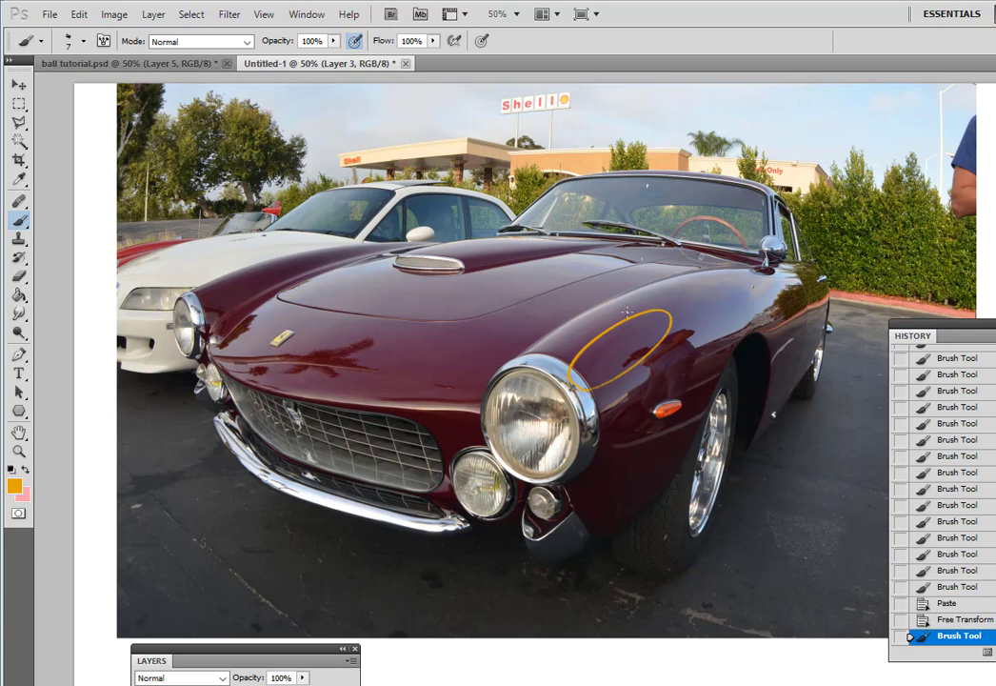
Draw orange arrows outward from the circled fender reflection, then circle a hood area with arrows toward the hood scoop, windshield and nose
{"action": "left_click_drag", "start_coordinate": [596, 307], "coordinate": [610, 323]}
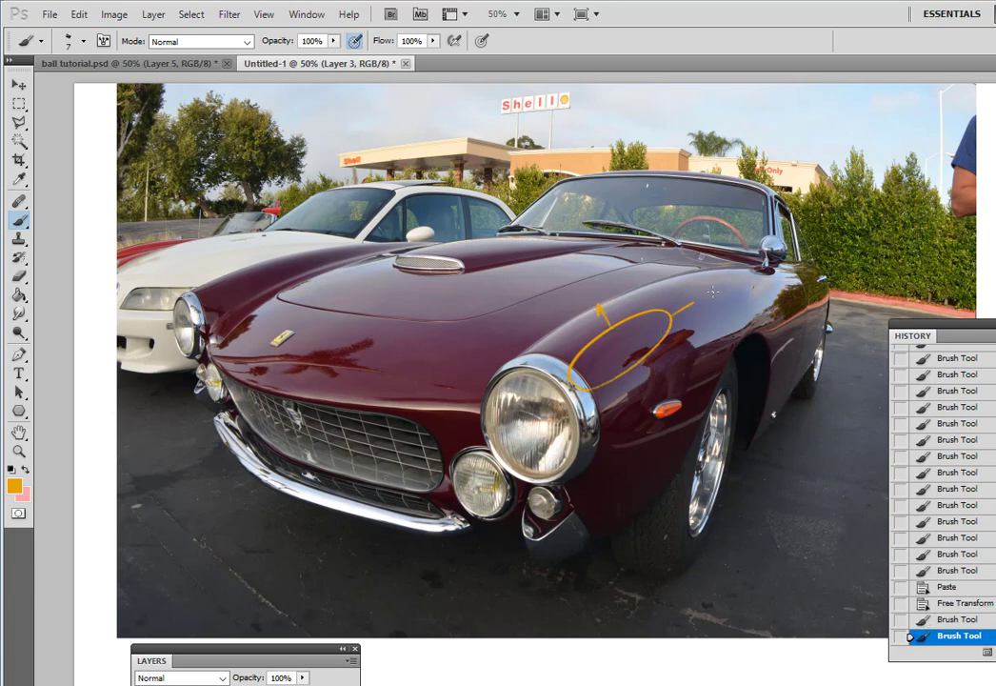
{"action": "mouse_move", "coordinate": [648, 346]}
{"action": "left_mouse_down"}
{"action": "mouse_move", "coordinate": [663, 370]}
{"action": "mouse_move", "coordinate": [667, 362]}
{"action": "left_mouse_up"}
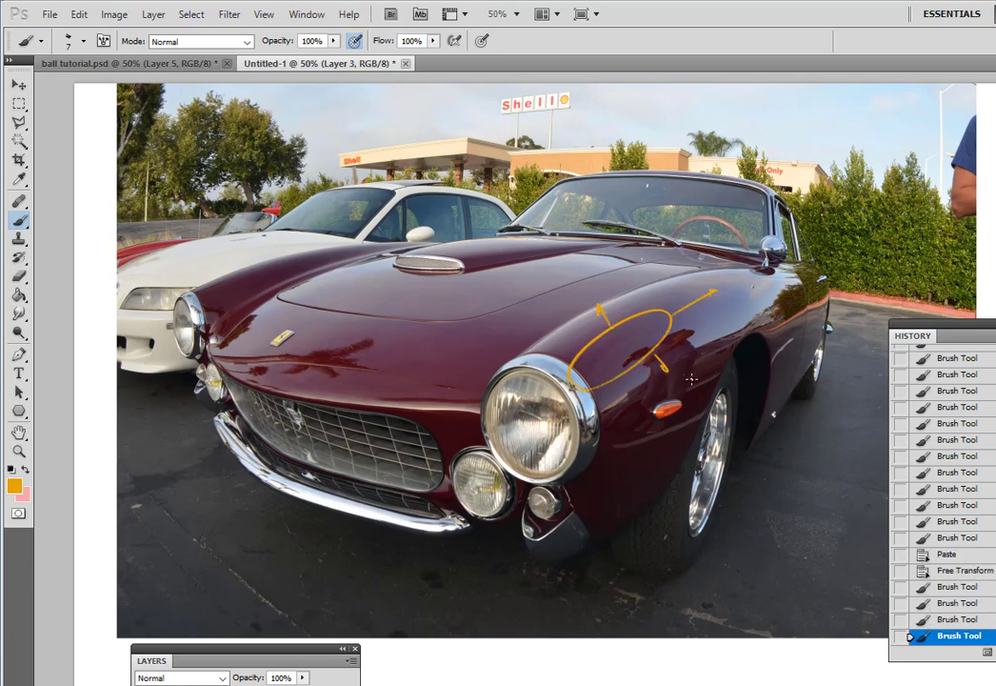
{"action": "mouse_move", "coordinate": [505, 322]}
{"action": "left_mouse_down"}
{"action": "mouse_move", "coordinate": [457, 376]}
{"action": "mouse_move", "coordinate": [437, 339]}
{"action": "left_mouse_up"}
{"action": "left_click_drag", "start_coordinate": [366, 271], "coordinate": [379, 276]}
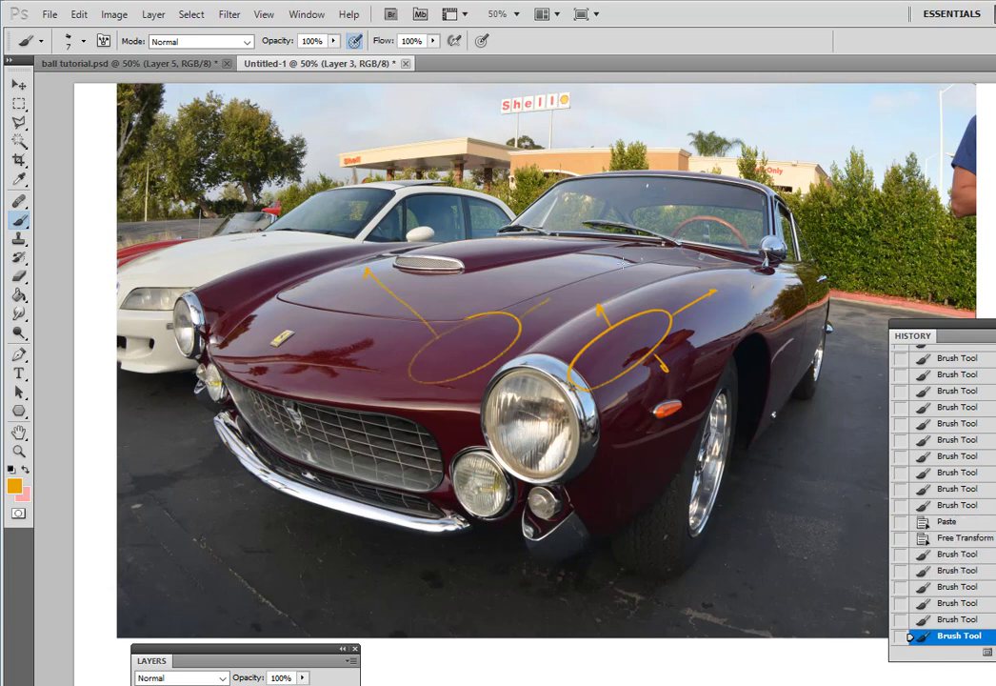
{"action": "left_click_drag", "start_coordinate": [636, 260], "coordinate": [625, 264]}
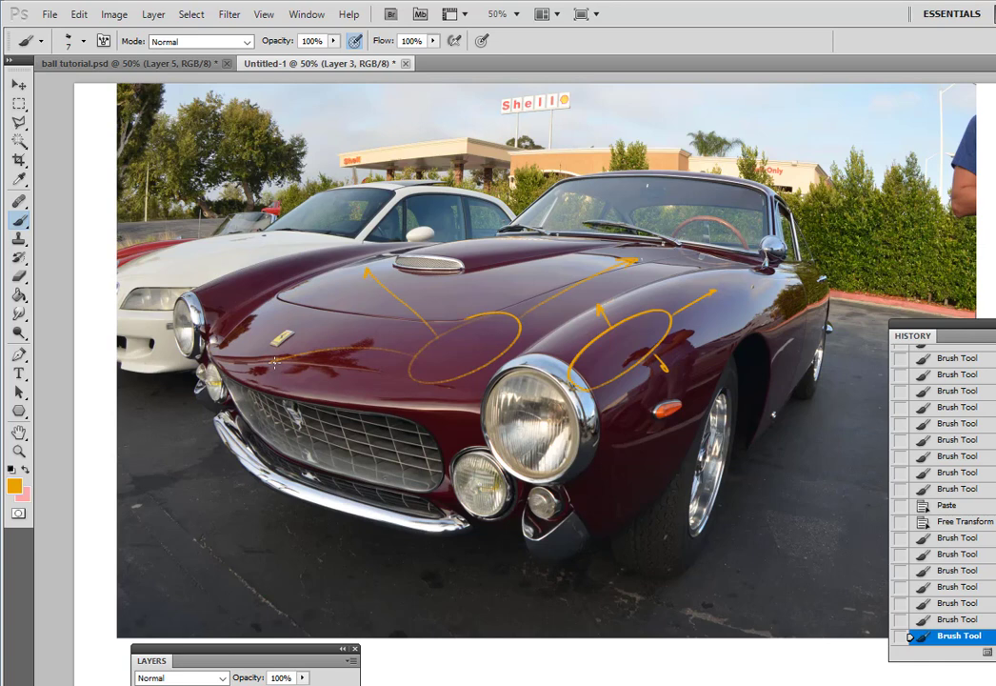
{"action": "left_click_drag", "start_coordinate": [275, 361], "coordinate": [262, 362]}
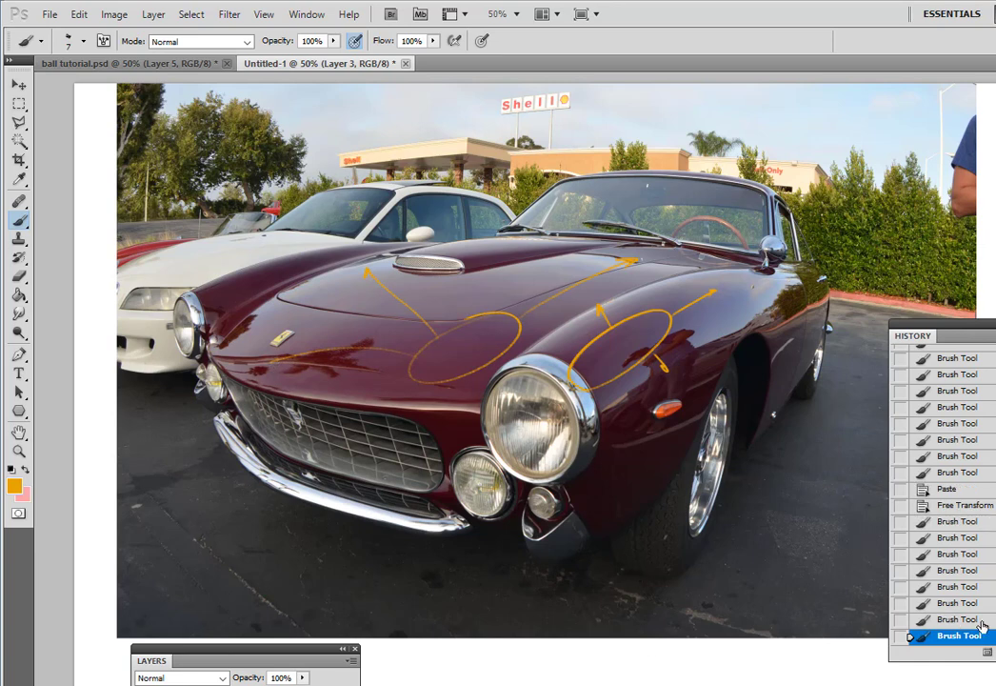
Clear the orange marks from the car photo, draw an arrow along the car's side from the headlight and circle the fender's marker light area
{"action": "left_click_drag", "start_coordinate": [981, 623], "coordinate": [971, 505]}
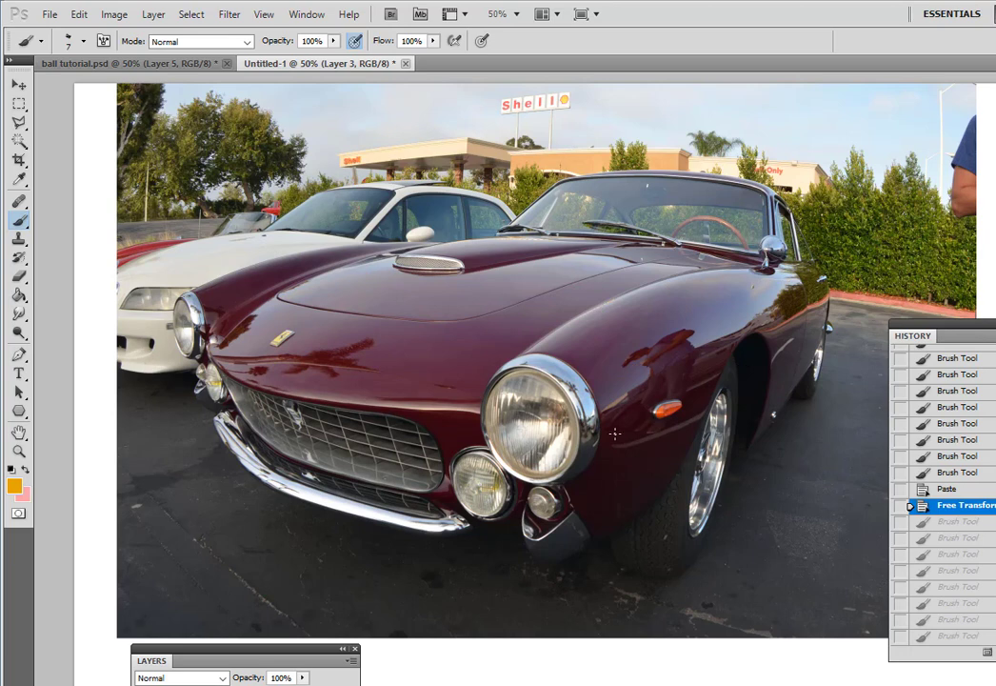
{"action": "mouse_move", "coordinate": [579, 444]}
{"action": "left_mouse_down"}
{"action": "mouse_move", "coordinate": [809, 328]}
{"action": "mouse_move", "coordinate": [808, 340]}
{"action": "left_mouse_up"}
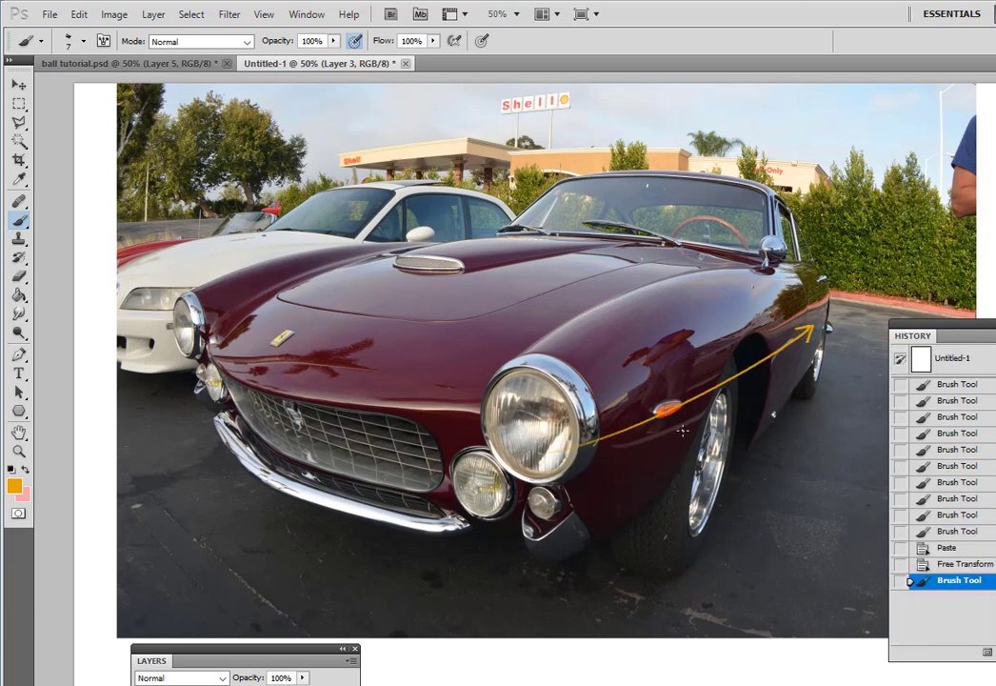
{"action": "mouse_move", "coordinate": [692, 390]}
{"action": "left_mouse_down"}
{"action": "mouse_move", "coordinate": [641, 468]}
{"action": "mouse_move", "coordinate": [620, 431]}
{"action": "left_mouse_up"}
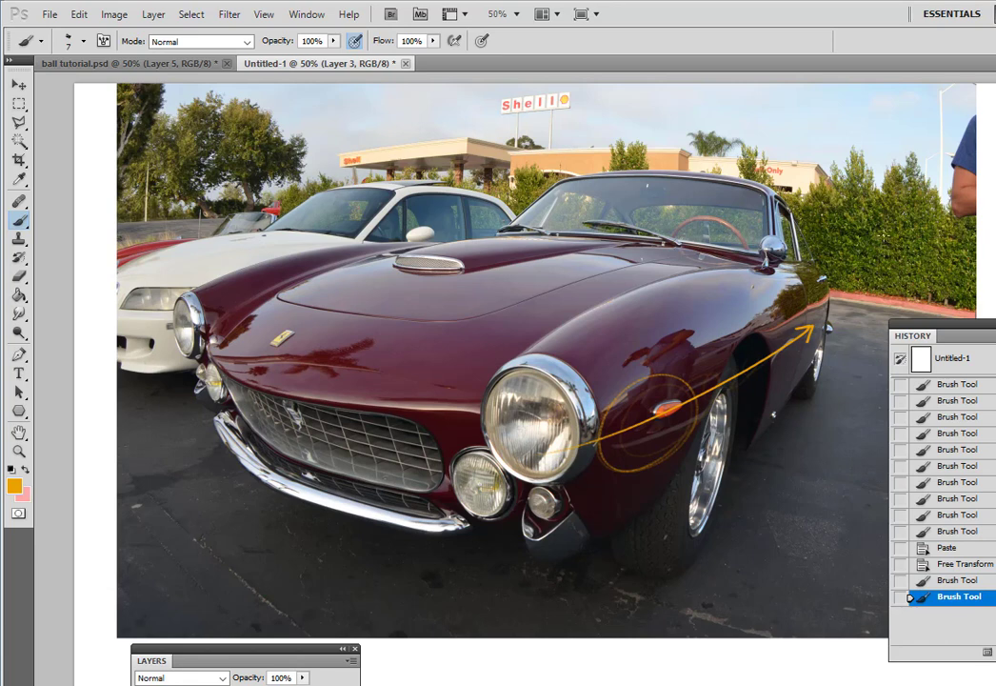
Circle a patch of the hedge behind the car in orange and loop around the car's receding side together with the hedge
{"action": "mouse_move", "coordinate": [900, 240]}
{"action": "left_mouse_down"}
{"action": "mouse_move", "coordinate": [857, 293]}
{"action": "mouse_move", "coordinate": [819, 305]}
{"action": "left_mouse_up"}
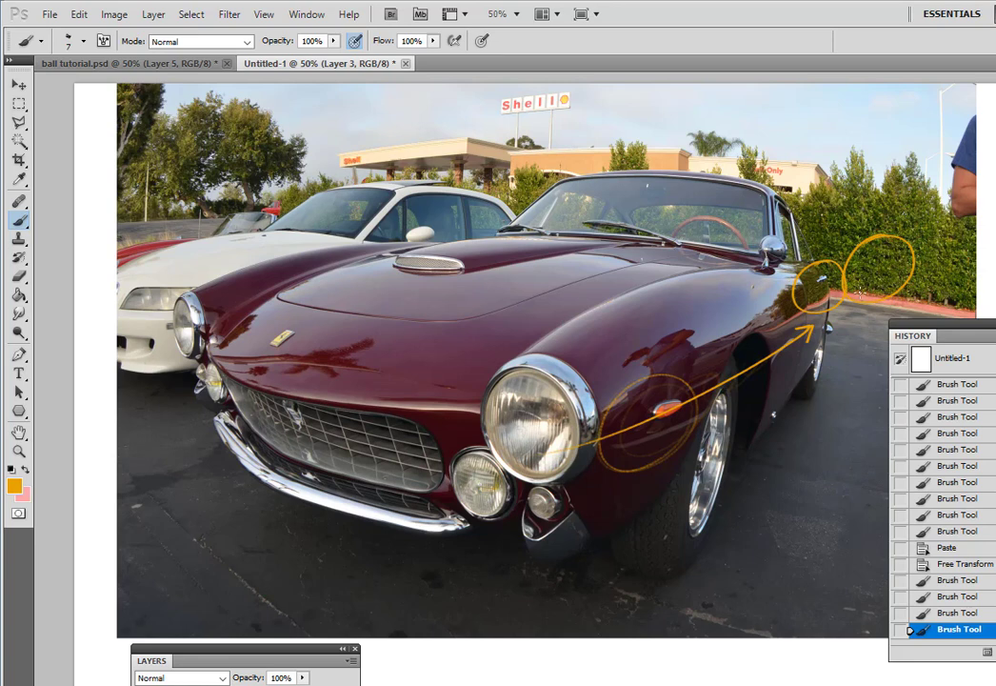
{"action": "key", "text": "ctrl+z"}
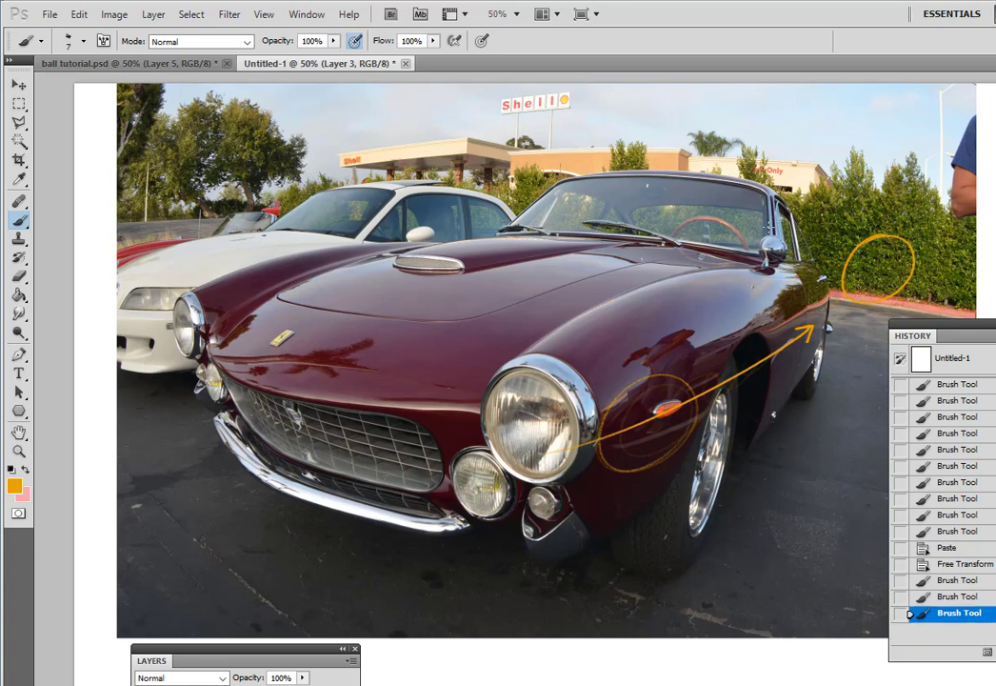
{"action": "mouse_move", "coordinate": [754, 409]}
{"action": "left_mouse_down"}
{"action": "mouse_move", "coordinate": [914, 276]}
{"action": "mouse_move", "coordinate": [768, 150]}
{"action": "left_mouse_up"}
{"action": "left_click", "coordinate": [32, 89]}
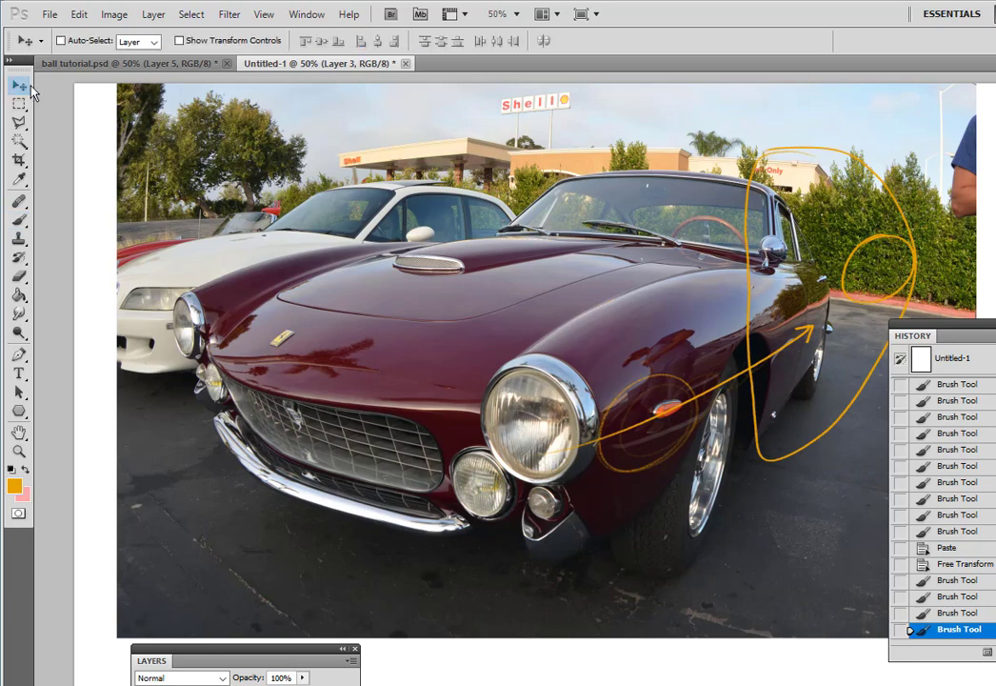
{"action": "mouse_move", "coordinate": [716, 531]}
{"action": "left_mouse_down"}
{"action": "mouse_move", "coordinate": [168, 537]}
{"action": "mouse_move", "coordinate": [518, 503]}
{"action": "mouse_move", "coordinate": [162, 519]}
{"action": "mouse_move", "coordinate": [249, 493]}
{"action": "mouse_move", "coordinate": [542, 488]}
{"action": "mouse_move", "coordinate": [529, 489]}
{"action": "left_mouse_up"}
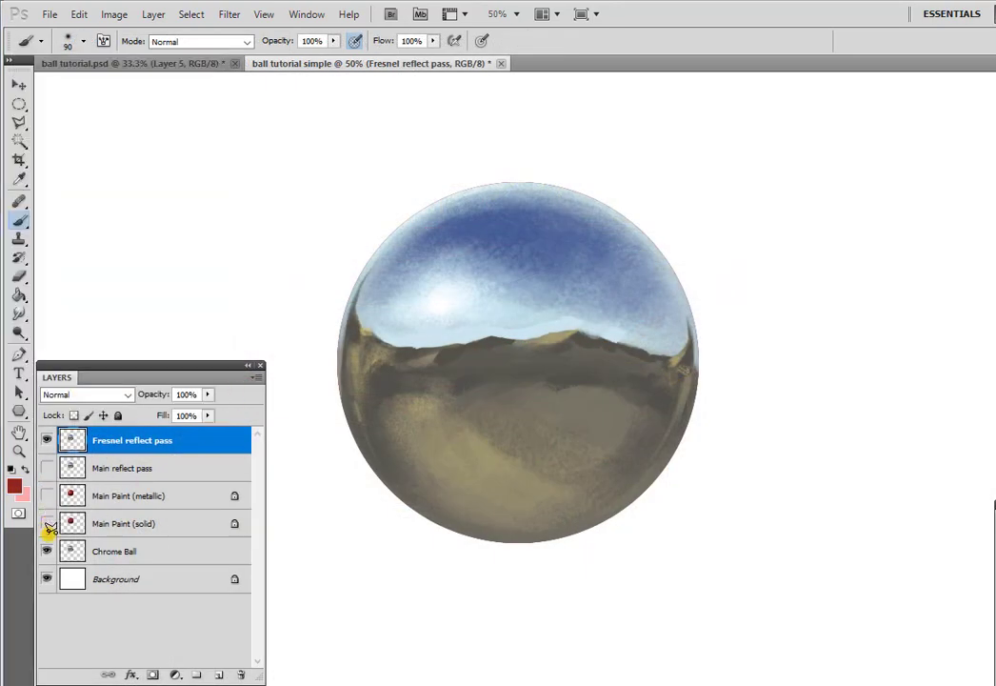
Hide the Chrome Ball layer beneath the Fresnel reflect pass
{"action": "left_click", "coordinate": [46, 550]}
{"action": "key", "text": "bracketright"}
{"action": "key", "text": "bracketright"}
{"action": "key", "text": "bracketright"}
{"action": "key", "text": "bracketright"}
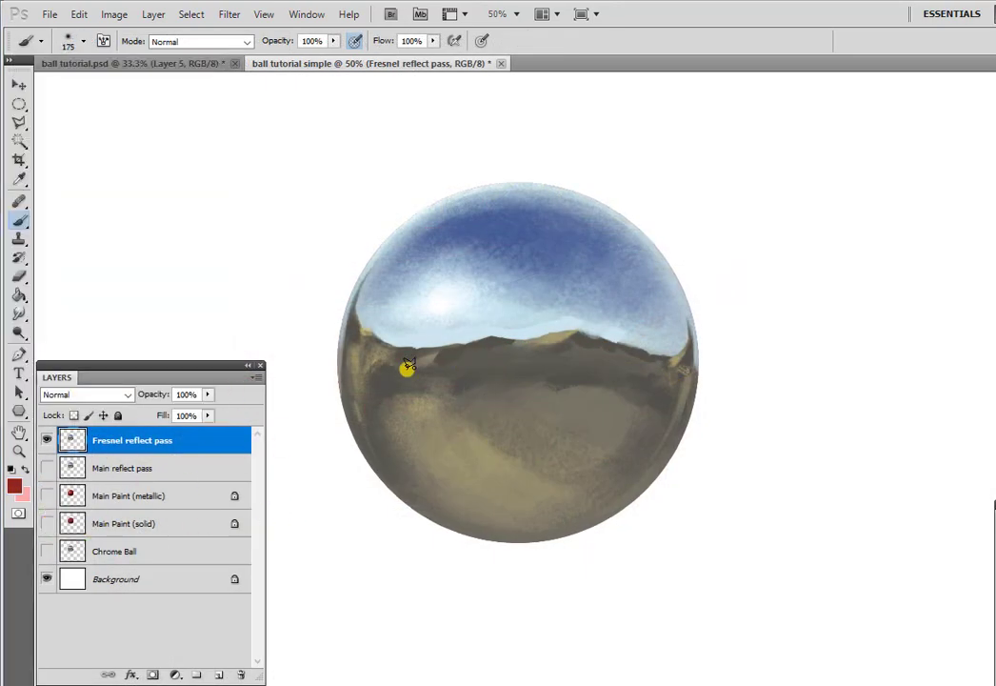
{"action": "left_click_drag", "start_coordinate": [438, 280], "coordinate": [533, 253]}
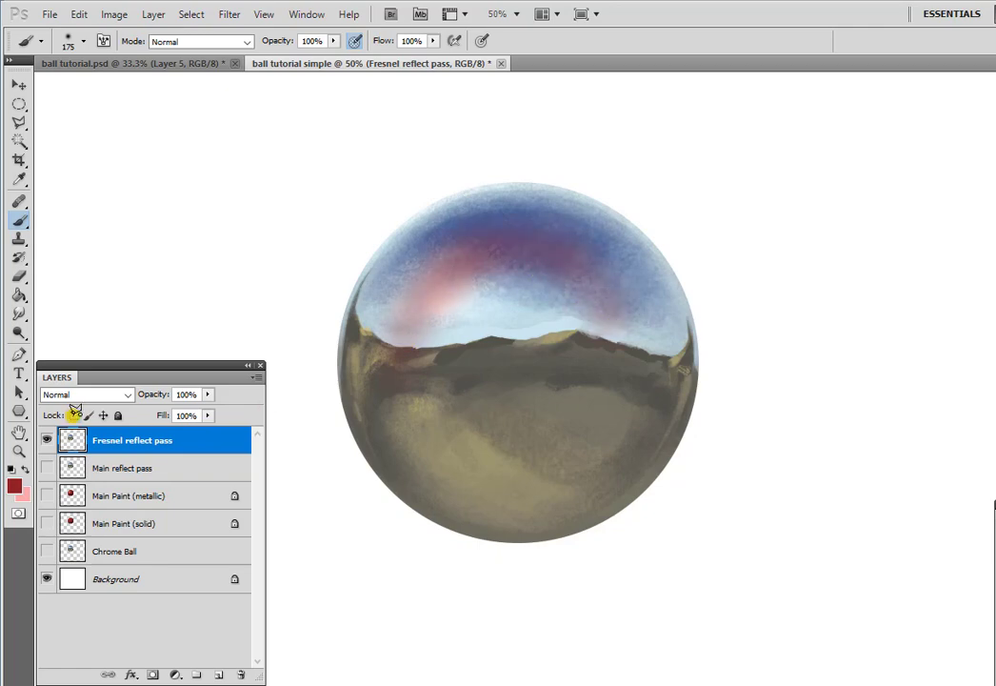
Undo the red strokes and erase the center of the Fresnel reflect pass with a soft 175 px eraser, leaving only a rim
{"action": "left_click", "coordinate": [19, 276]}
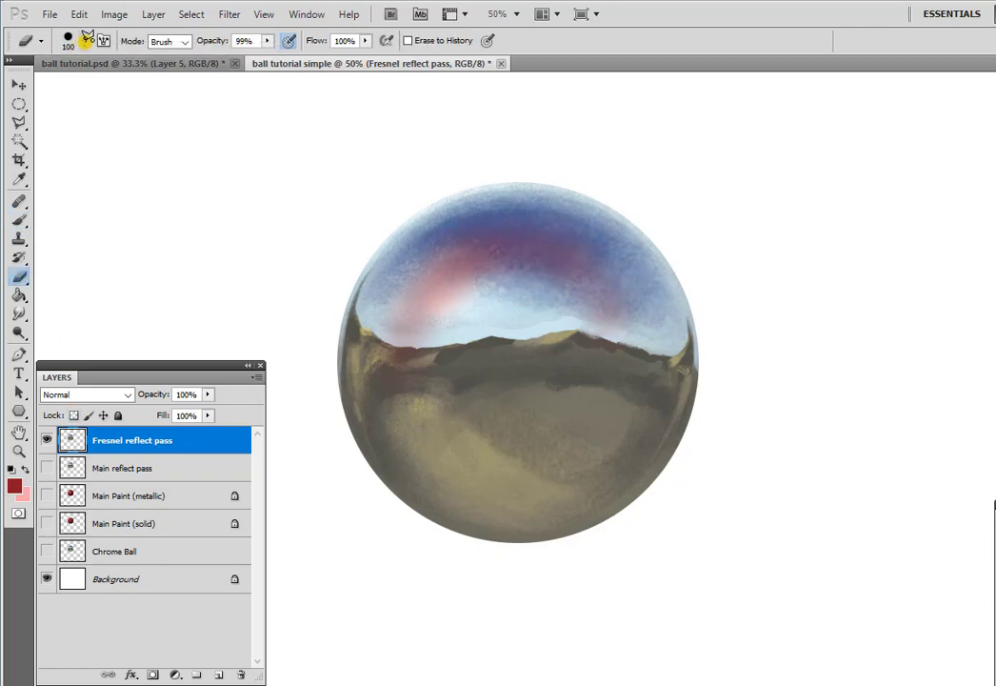
{"action": "left_click", "coordinate": [87, 40]}
{"action": "left_click", "coordinate": [140, 153]}
{"action": "left_click_drag", "start_coordinate": [607, 295], "coordinate": [599, 322]}
{"action": "key", "text": "ctrl+alt+z"}
{"action": "key", "text": "ctrl+alt+z"}
{"action": "key", "text": "ctrl+alt+z"}
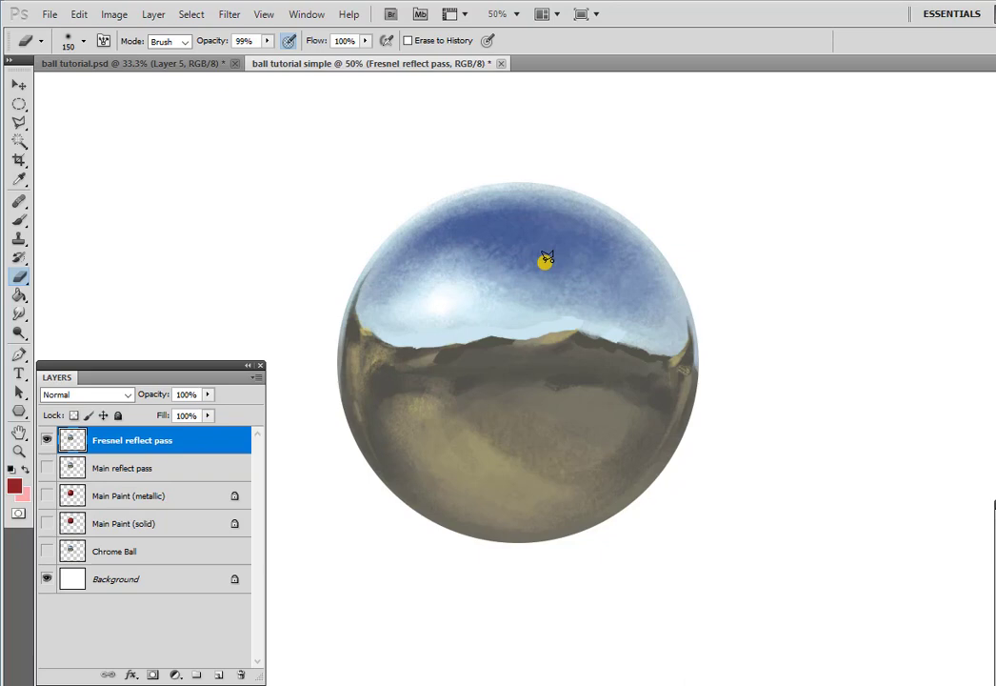
{"action": "key", "text": "bracketright"}
{"action": "mouse_move", "coordinate": [545, 259]}
{"action": "left_mouse_down"}
{"action": "mouse_move", "coordinate": [438, 282]}
{"action": "mouse_move", "coordinate": [407, 373]}
{"action": "mouse_move", "coordinate": [475, 459]}
{"action": "mouse_move", "coordinate": [589, 445]}
{"action": "mouse_move", "coordinate": [614, 305]}
{"action": "mouse_move", "coordinate": [475, 255]}
{"action": "mouse_move", "coordinate": [580, 347]}
{"action": "mouse_move", "coordinate": [529, 291]}
{"action": "mouse_move", "coordinate": [565, 351]}
{"action": "mouse_move", "coordinate": [559, 335]}
{"action": "mouse_move", "coordinate": [492, 368]}
{"action": "mouse_move", "coordinate": [533, 298]}
{"action": "mouse_move", "coordinate": [590, 404]}
{"action": "mouse_move", "coordinate": [451, 395]}
{"action": "left_mouse_up"}
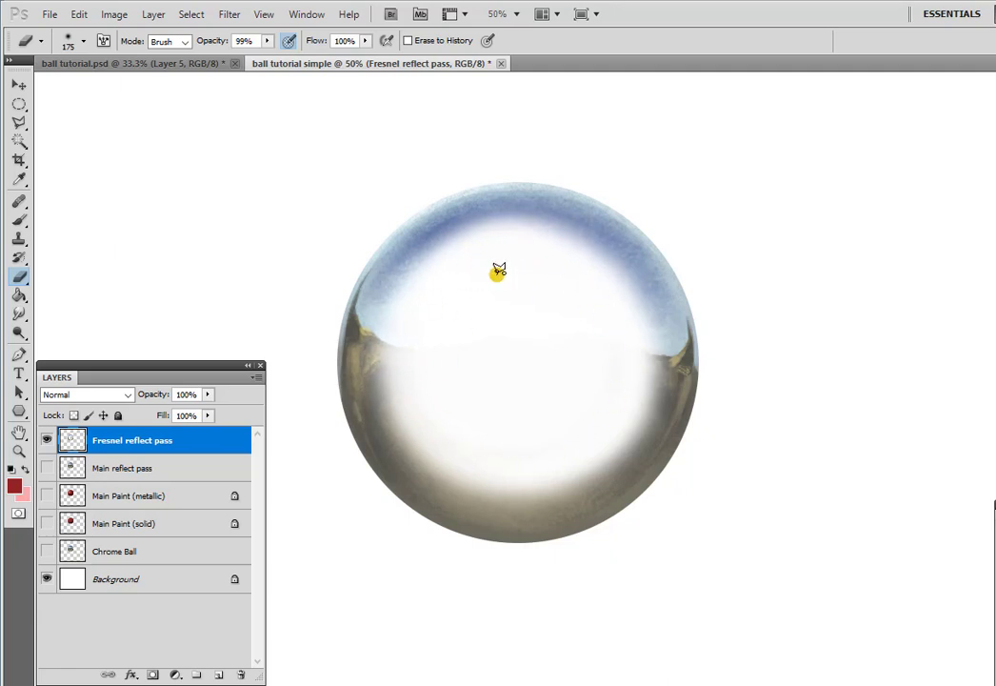
Preview the Chrome Ball layer, hide it again and show the Main Paint (solid) and Main Paint (metallic) layers under the Fresnel rim
{"action": "left_click", "coordinate": [46, 467]}
{"action": "left_click", "coordinate": [47, 550]}
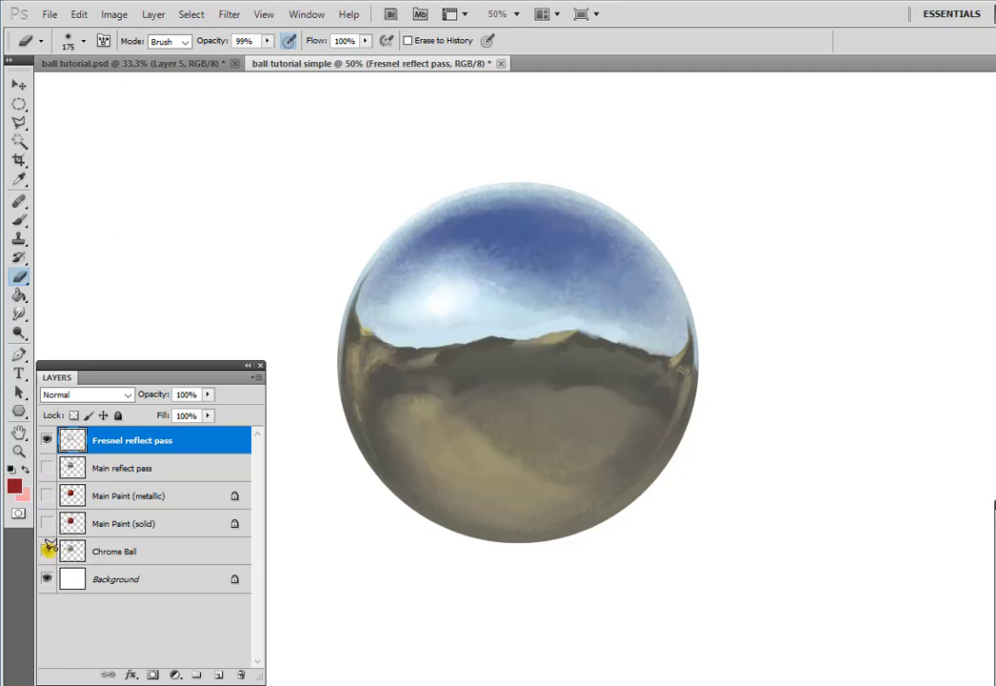
{"action": "left_click", "coordinate": [47, 550]}
{"action": "left_click", "coordinate": [47, 523]}
{"action": "left_click", "coordinate": [46, 495]}
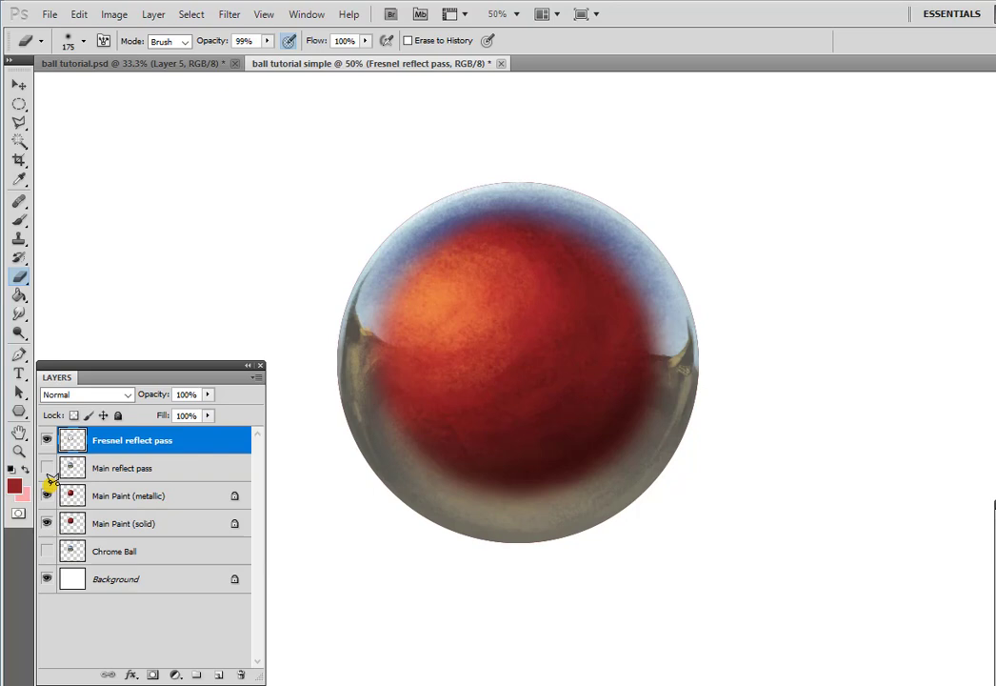
Swap the Main Paint (metallic) layer's visibility for the Main reflect pass and erase the Fresnel reflect pass further outward toward the ball's rim
{"action": "left_click", "coordinate": [47, 495]}
{"action": "left_click", "coordinate": [47, 468]}
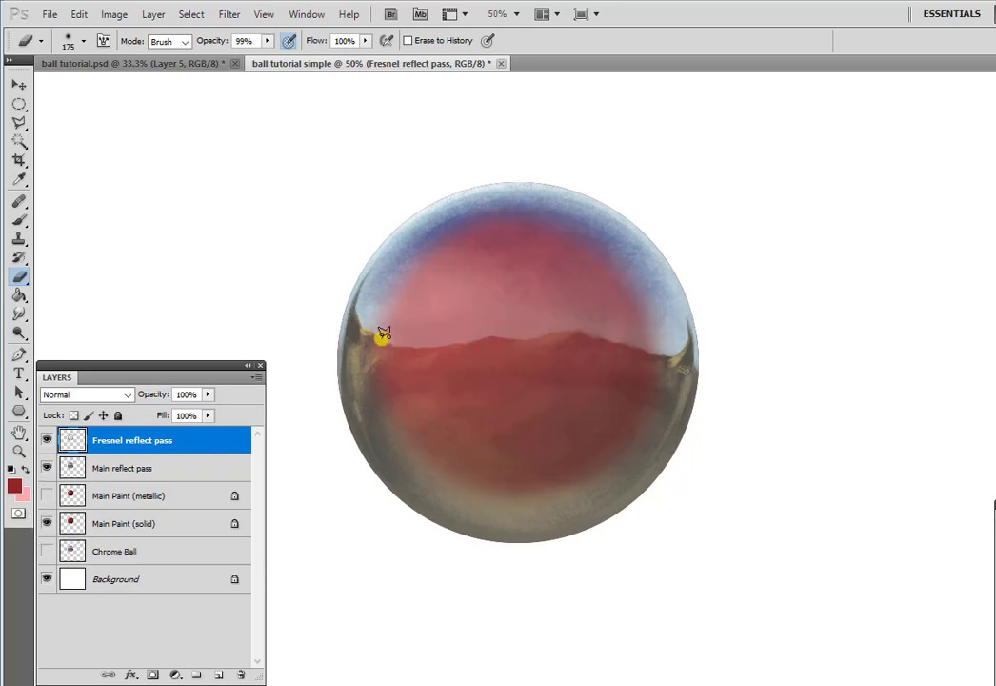
{"action": "mouse_move", "coordinate": [383, 333]}
{"action": "left_mouse_down"}
{"action": "mouse_move", "coordinate": [435, 268]}
{"action": "mouse_move", "coordinate": [553, 232]}
{"action": "mouse_move", "coordinate": [613, 275]}
{"action": "mouse_move", "coordinate": [636, 354]}
{"action": "mouse_move", "coordinate": [624, 396]}
{"action": "left_mouse_up"}
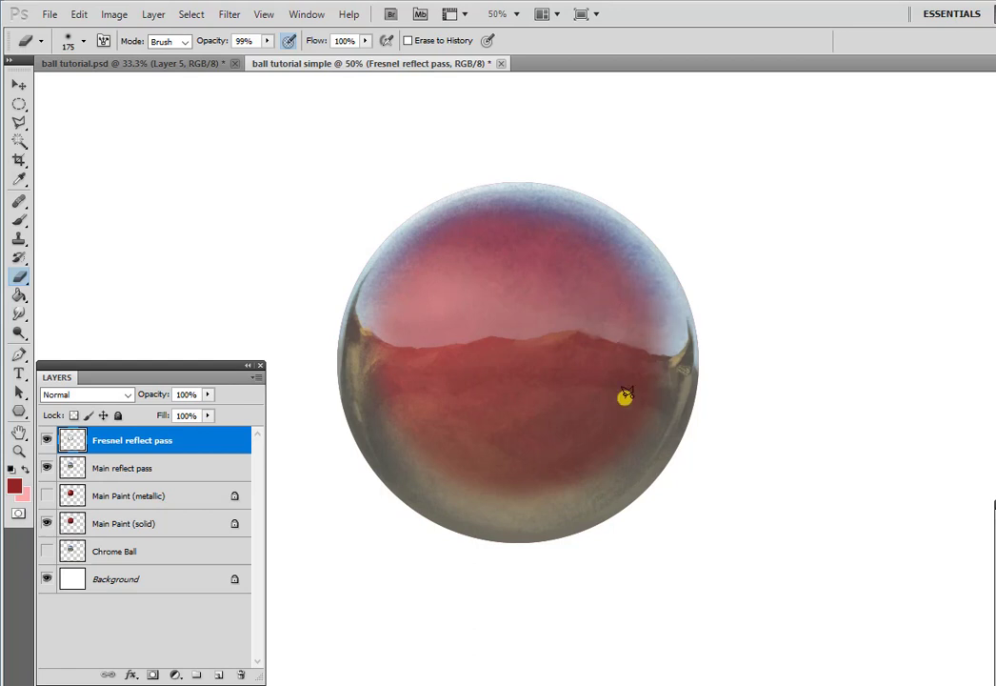
{"action": "mouse_move", "coordinate": [515, 487]}
{"action": "left_mouse_down"}
{"action": "mouse_move", "coordinate": [432, 460]}
{"action": "mouse_move", "coordinate": [599, 468]}
{"action": "left_mouse_up"}
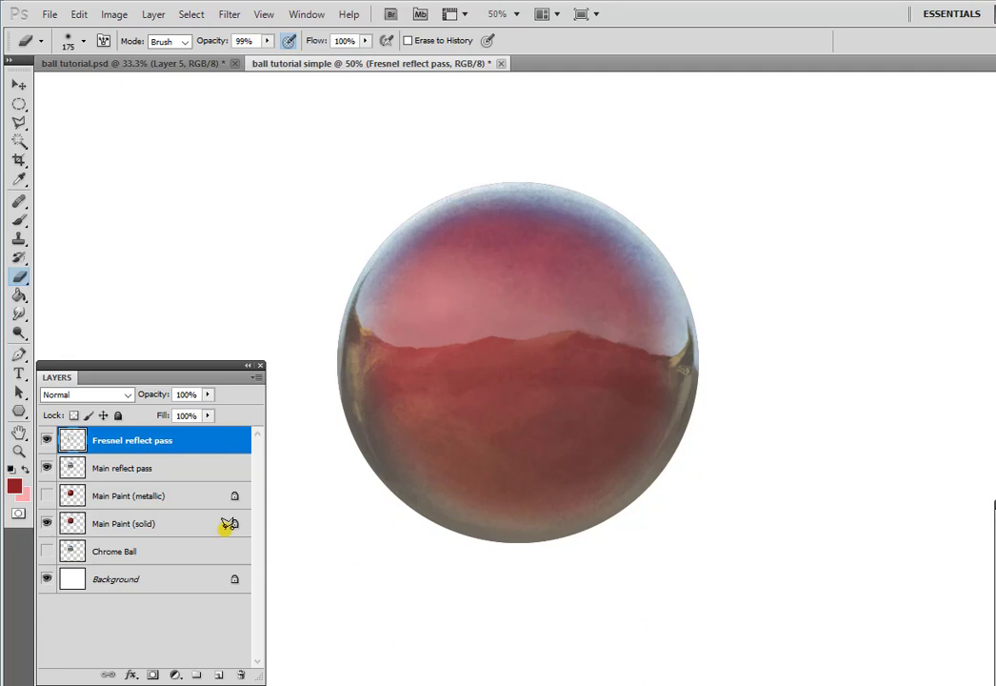
Compare the ball with and without Main Paint (metallic), then hide the paint and reflection layers and show the Chrome Ball
{"action": "left_click", "coordinate": [46, 495]}
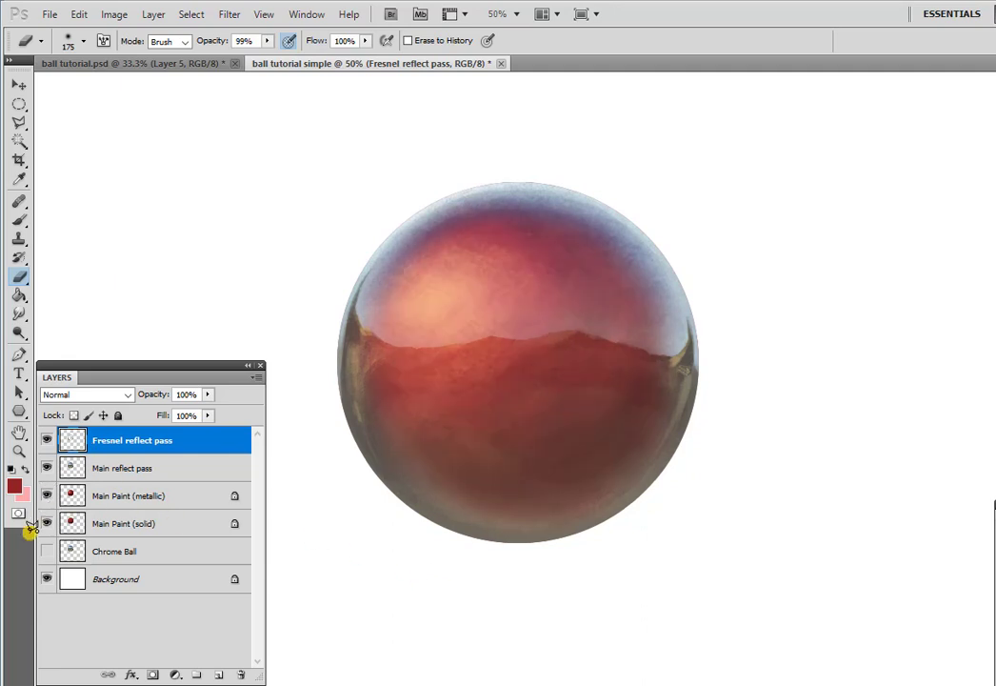
{"action": "left_click", "coordinate": [47, 497]}
{"action": "left_click", "coordinate": [47, 497]}
{"action": "left_click", "coordinate": [46, 494]}
{"action": "left_click", "coordinate": [47, 495]}
{"action": "left_click_drag", "start_coordinate": [47, 440], "coordinate": [47, 551]}
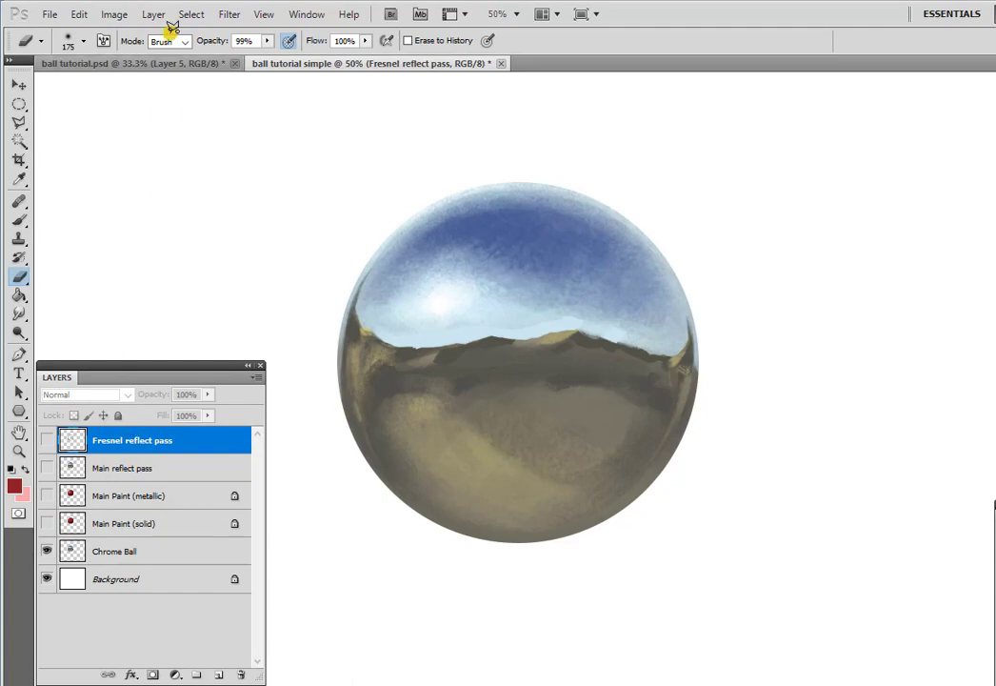
Create a new layer above the Fresnel reflect pass and name it Hotspot Pass
{"action": "left_click", "coordinate": [153, 14]}
{"action": "mouse_move", "coordinate": [309, 29]}
{"action": "left_click", "coordinate": [363, 33]}
{"action": "key", "text": "Return"}
{"action": "double_click", "coordinate": [113, 442]}
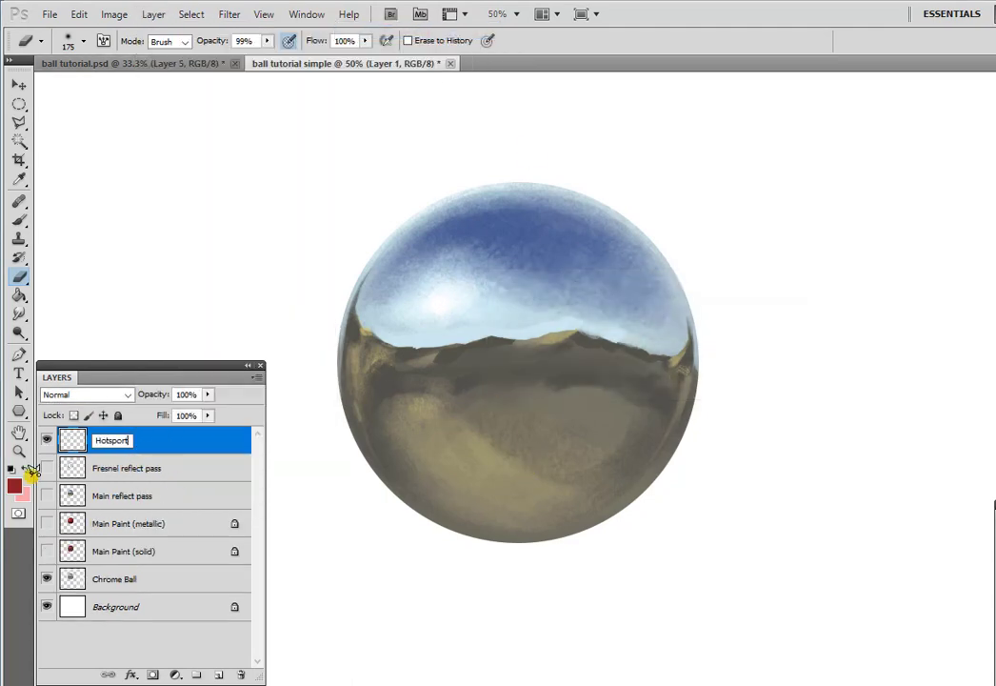
{"action": "type", "text": "Hotspot Pass"}
{"action": "key", "text": "Return"}
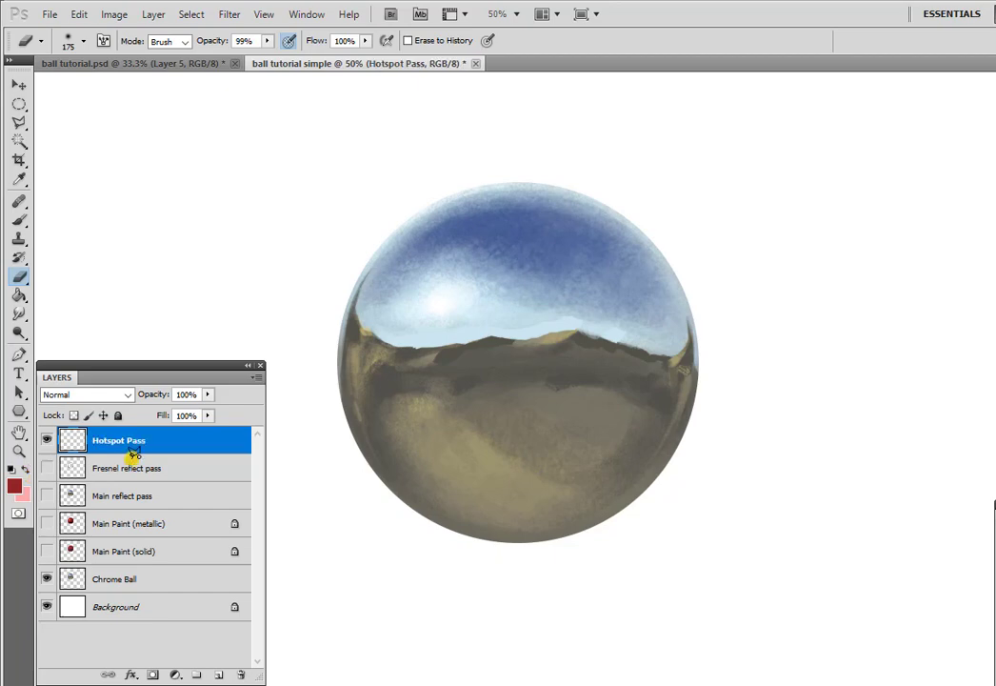
Show the Main Paint (solid) layer and set the foreground color to white
{"action": "left_click", "coordinate": [46, 523]}
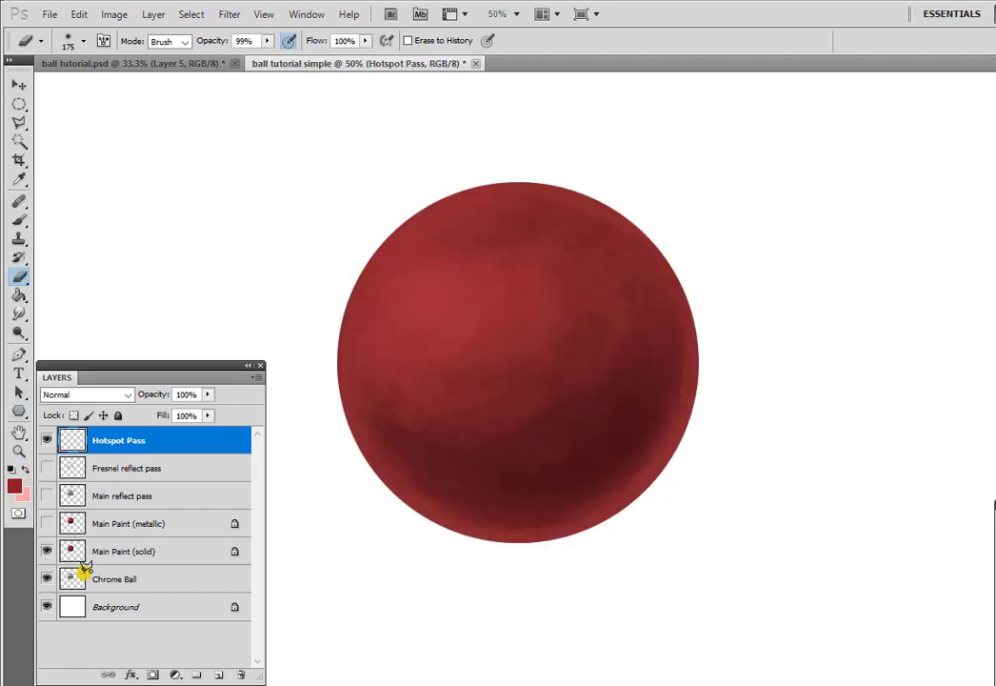
{"action": "left_click", "coordinate": [14, 487]}
{"action": "left_click", "coordinate": [152, 498]}
{"action": "left_click", "coordinate": [526, 488]}
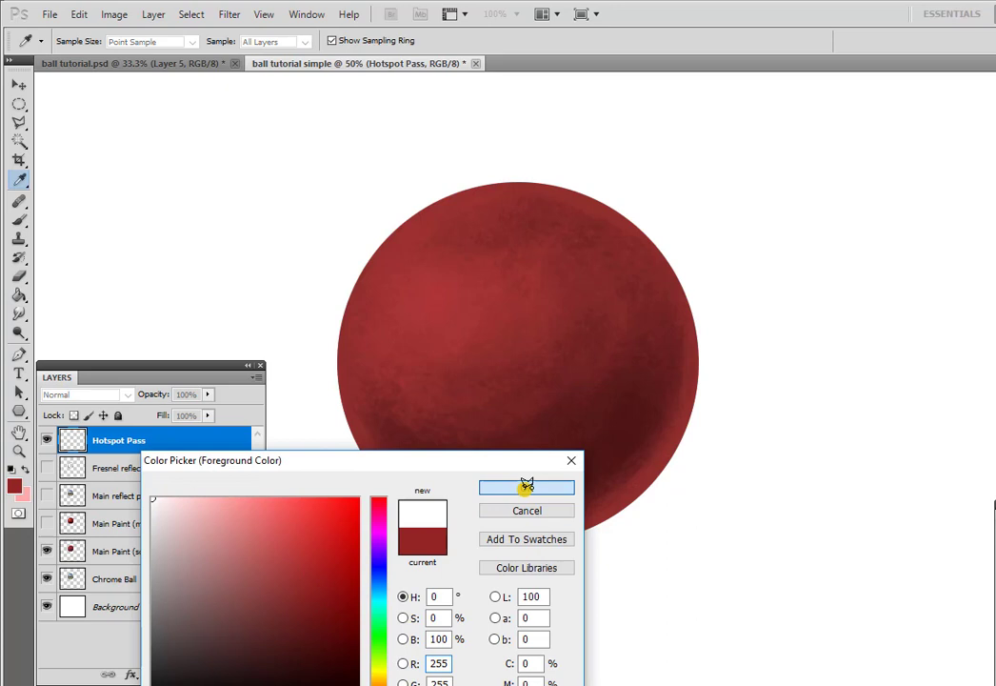
{"action": "key", "text": "b"}
{"action": "left_click", "coordinate": [85, 42]}
{"action": "left_click_drag", "start_coordinate": [189, 171], "coordinate": [192, 204]}
{"action": "left_click", "coordinate": [164, 331]}
{"action": "left_click", "coordinate": [536, 57]}
{"action": "left_click", "coordinate": [47, 551]}
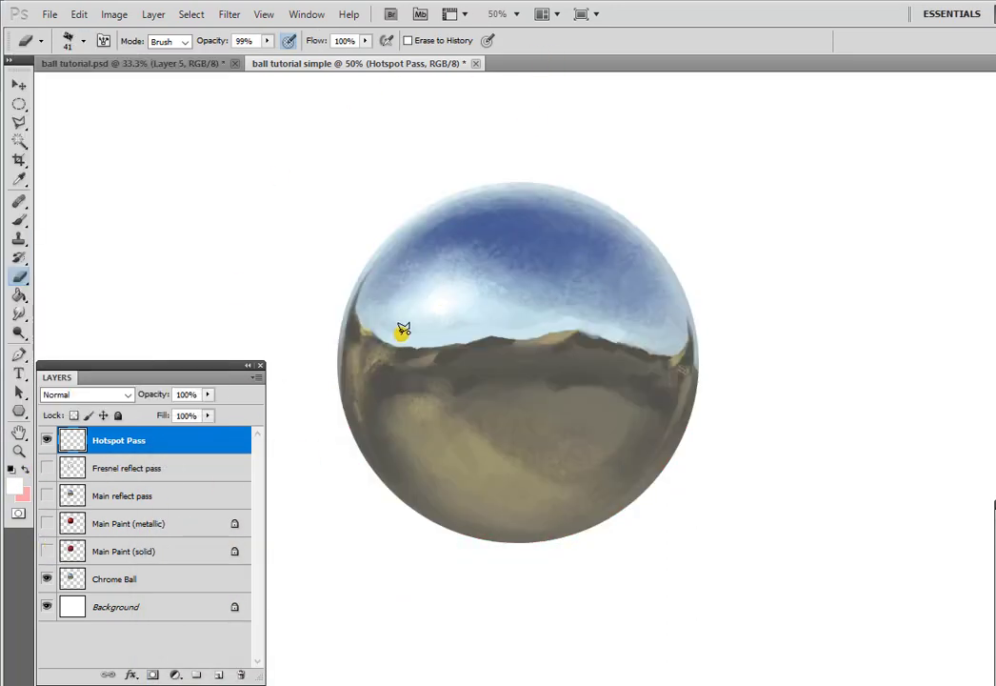
{"action": "left_click", "coordinate": [46, 551]}
{"action": "key", "text": "bracketleft"}
{"action": "key", "text": "bracketleft"}
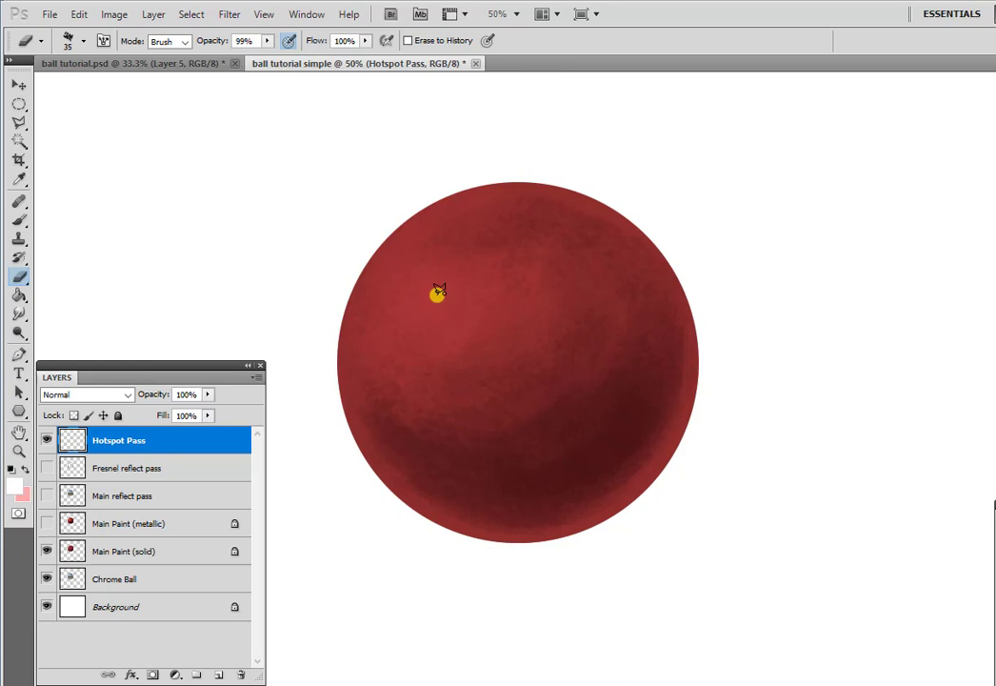
Paint a white hotspot on the ball's upper left with a textured 41 px brush, matching the chrome ball's highlight position
{"action": "left_click", "coordinate": [19, 220]}
{"action": "left_click", "coordinate": [83, 40]}
{"action": "left_click", "coordinate": [485, 76]}
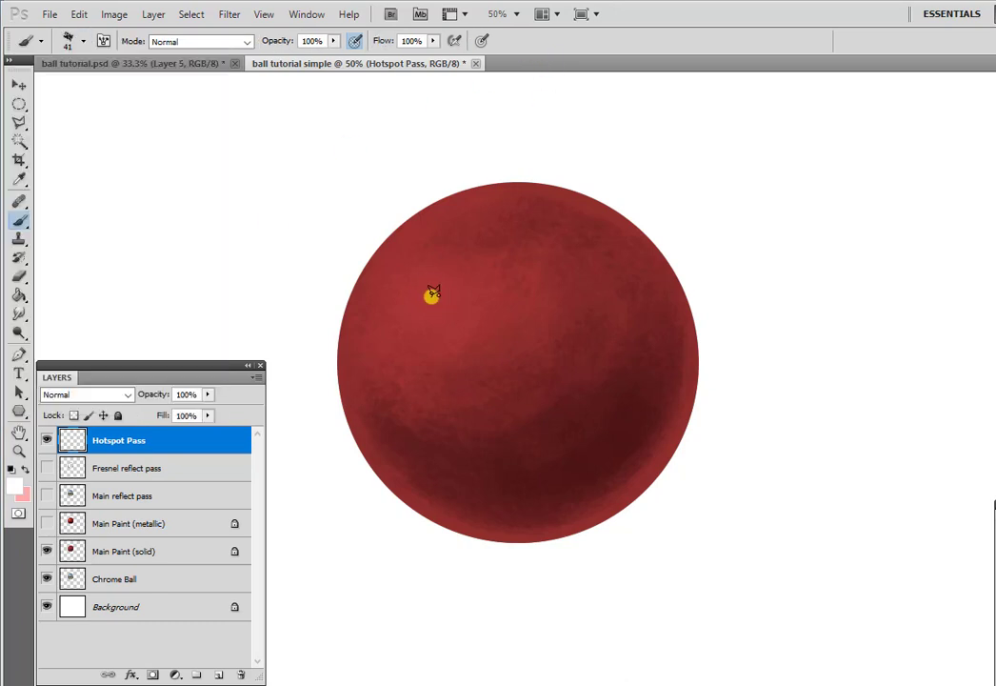
{"action": "left_click_drag", "start_coordinate": [436, 288], "coordinate": [439, 282]}
{"action": "left_click", "coordinate": [47, 550]}
{"action": "left_click", "coordinate": [47, 550]}
{"action": "mouse_move", "coordinate": [432, 310]}
{"action": "left_mouse_down"}
{"action": "mouse_move", "coordinate": [427, 279]}
{"action": "mouse_move", "coordinate": [449, 306]}
{"action": "mouse_move", "coordinate": [399, 321]}
{"action": "mouse_move", "coordinate": [441, 273]}
{"action": "mouse_move", "coordinate": [459, 284]}
{"action": "mouse_move", "coordinate": [456, 301]}
{"action": "mouse_move", "coordinate": [420, 321]}
{"action": "mouse_move", "coordinate": [437, 284]}
{"action": "mouse_move", "coordinate": [455, 291]}
{"action": "mouse_move", "coordinate": [419, 331]}
{"action": "mouse_move", "coordinate": [461, 278]}
{"action": "mouse_move", "coordinate": [434, 280]}
{"action": "mouse_move", "coordinate": [466, 273]}
{"action": "mouse_move", "coordinate": [439, 332]}
{"action": "mouse_move", "coordinate": [461, 322]}
{"action": "mouse_move", "coordinate": [393, 321]}
{"action": "mouse_move", "coordinate": [433, 277]}
{"action": "left_mouse_up"}
Reduce the brush size and refine the edge of the white hotspot with fine strokes around its bright core
{"action": "key", "text": "bracketleft"}
{"action": "key", "text": "bracketleft"}
{"action": "key", "text": "bracketleft"}
{"action": "key", "text": "bracketleft"}
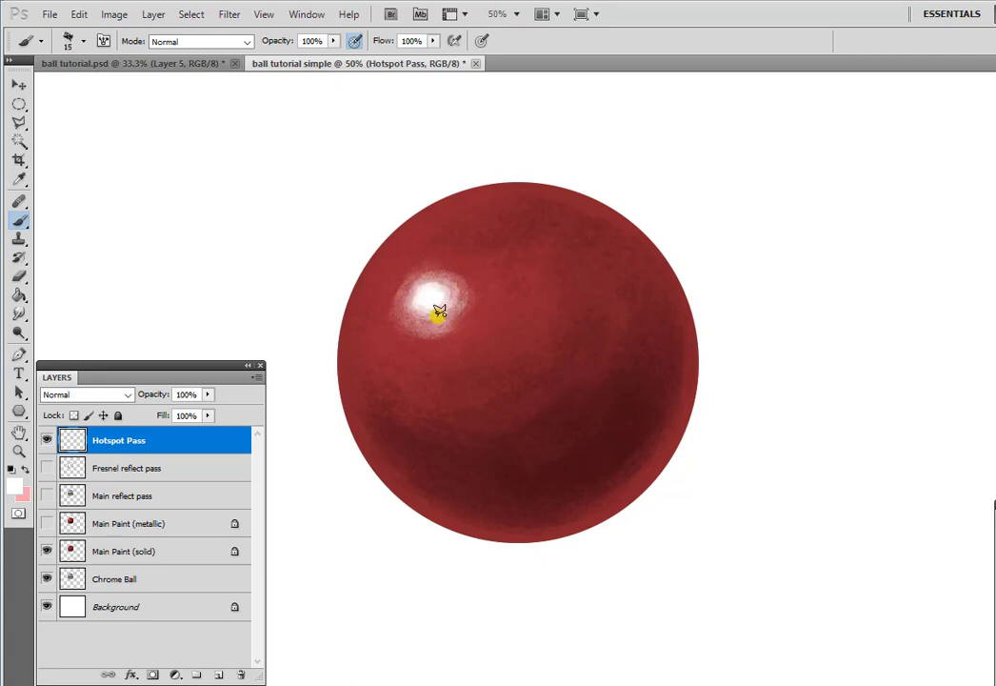
{"action": "key", "text": "bracketleft"}
{"action": "key", "text": "bracketleft"}
{"action": "key", "text": "bracketleft"}
{"action": "mouse_move", "coordinate": [450, 305]}
{"action": "left_mouse_down"}
{"action": "mouse_move", "coordinate": [419, 283]}
{"action": "mouse_move", "coordinate": [409, 290]}
{"action": "mouse_move", "coordinate": [422, 276]}
{"action": "mouse_move", "coordinate": [406, 288]}
{"action": "mouse_move", "coordinate": [436, 271]}
{"action": "mouse_move", "coordinate": [414, 316]}
{"action": "left_mouse_up"}
Switch to a soft round brush, enlarge it to 300 px and dab a faint white glow over the hotspot
{"action": "left_click", "coordinate": [84, 42]}
{"action": "left_click_drag", "start_coordinate": [185, 205], "coordinate": [189, 146]}
{"action": "double_click", "coordinate": [61, 176]}
{"action": "key", "text": "bracketright"}
{"action": "key", "text": "bracketright"}
{"action": "key", "text": "bracketright"}
{"action": "key", "text": "bracketright"}
{"action": "key", "text": "bracketright"}
{"action": "key", "text": "bracketright"}
{"action": "key", "text": "bracketright"}
{"action": "key", "text": "bracketright"}
{"action": "key", "text": "bracketright"}
{"action": "key", "text": "bracketright"}
{"action": "key", "text": "bracketright"}
{"action": "key", "text": "bracketright"}
{"action": "key", "text": "bracketright"}
{"action": "key", "text": "bracketright"}
{"action": "left_click", "coordinate": [434, 303]}
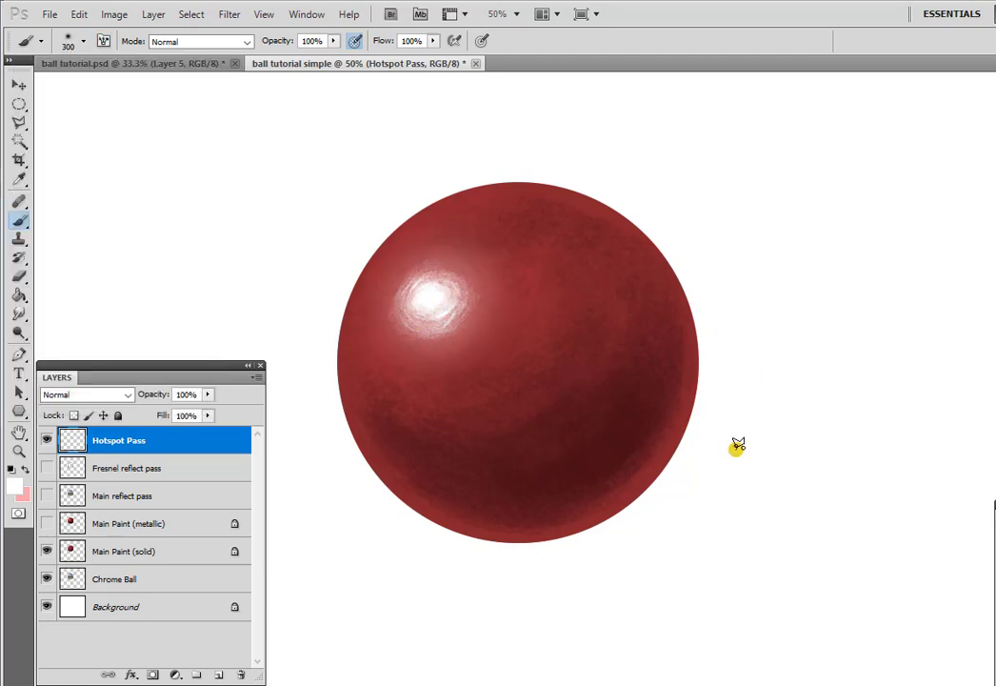
Show the Main Paint (metallic), Main reflect pass and Fresnel reflect pass layers
{"action": "left_click", "coordinate": [47, 521]}
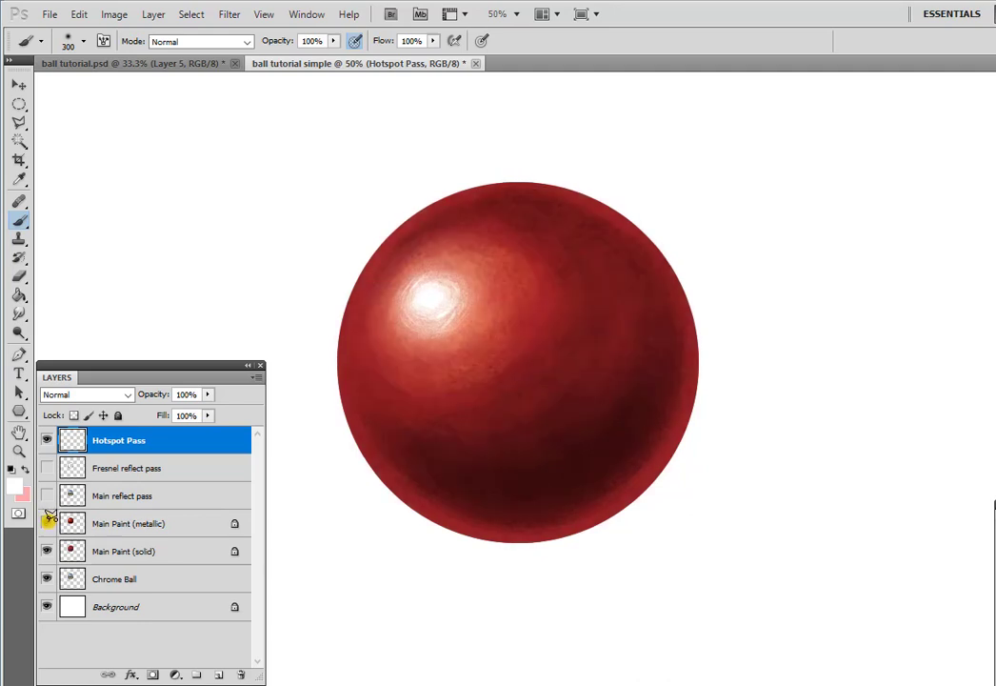
{"action": "left_click", "coordinate": [48, 494]}
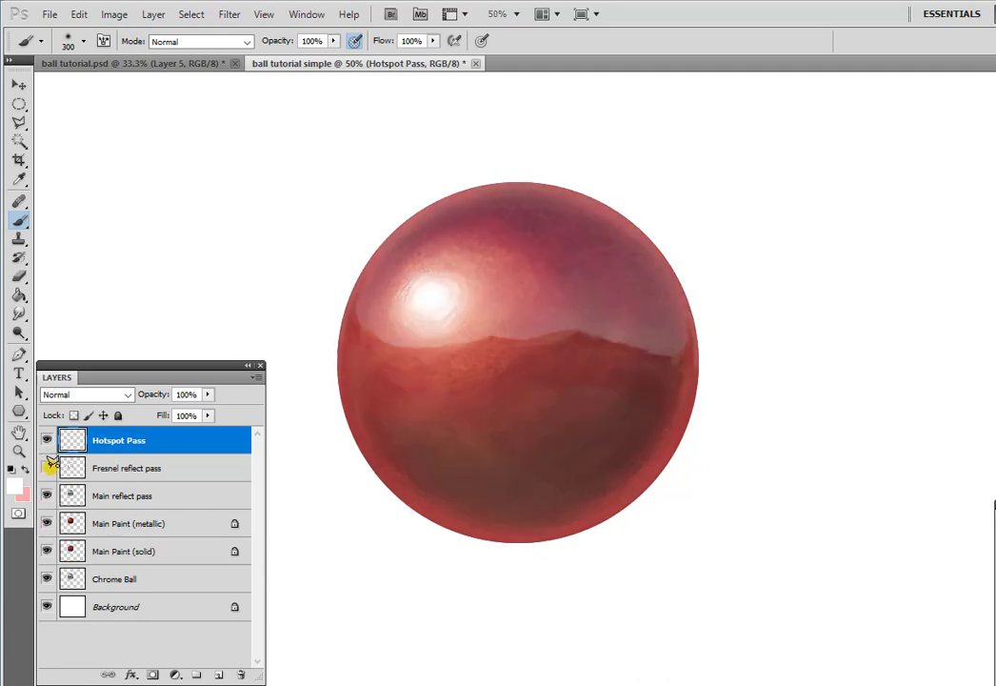
{"action": "left_click", "coordinate": [48, 467]}
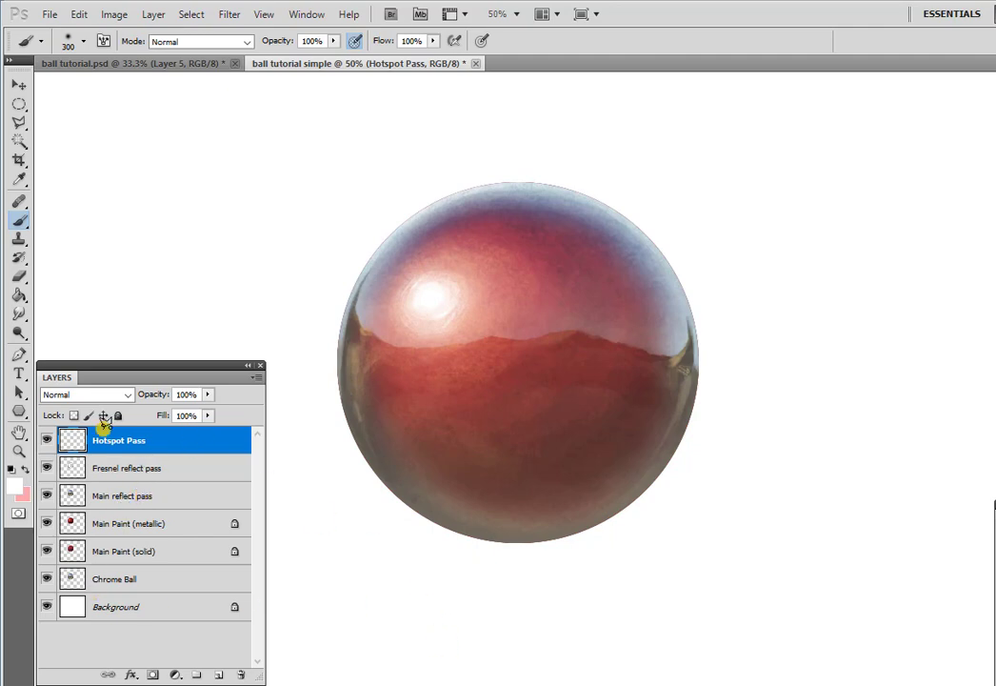
Hide the Hotspot Pass, paste a merged copy of the circled ball in place, and move the Hotspot Pass above it
{"action": "key", "text": "m"}
{"action": "left_click_drag", "start_coordinate": [297, 141], "coordinate": [733, 593]}
{"action": "left_click", "coordinate": [46, 440]}
{"action": "left_click", "coordinate": [79, 14]}
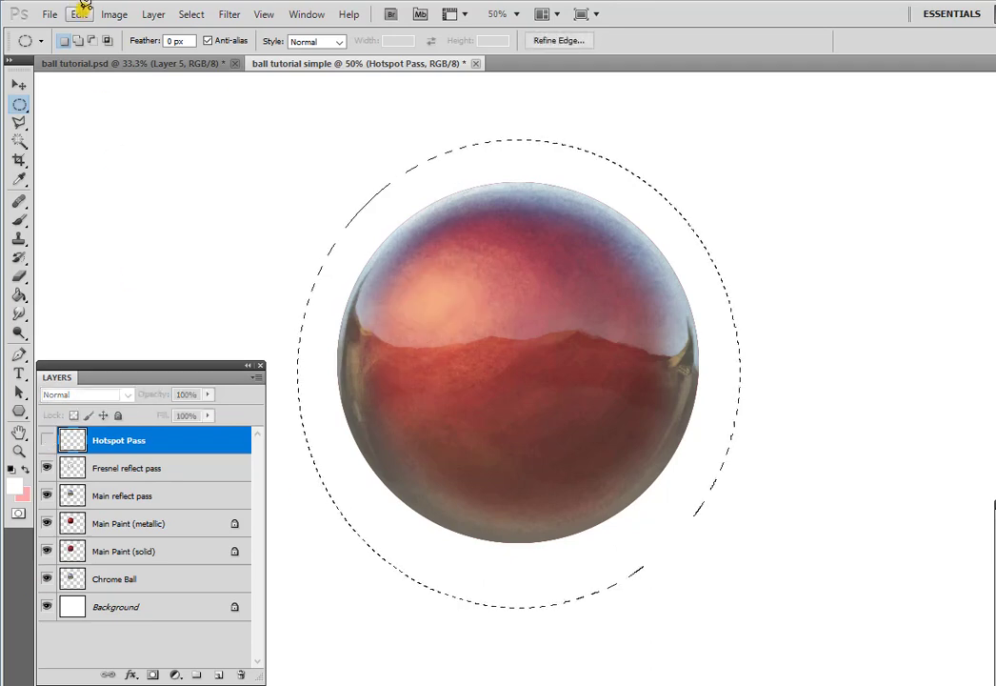
{"action": "left_click", "coordinate": [110, 139]}
{"action": "left_click", "coordinate": [79, 15]}
{"action": "mouse_move", "coordinate": [238, 170]}
{"action": "left_click", "coordinate": [367, 170]}
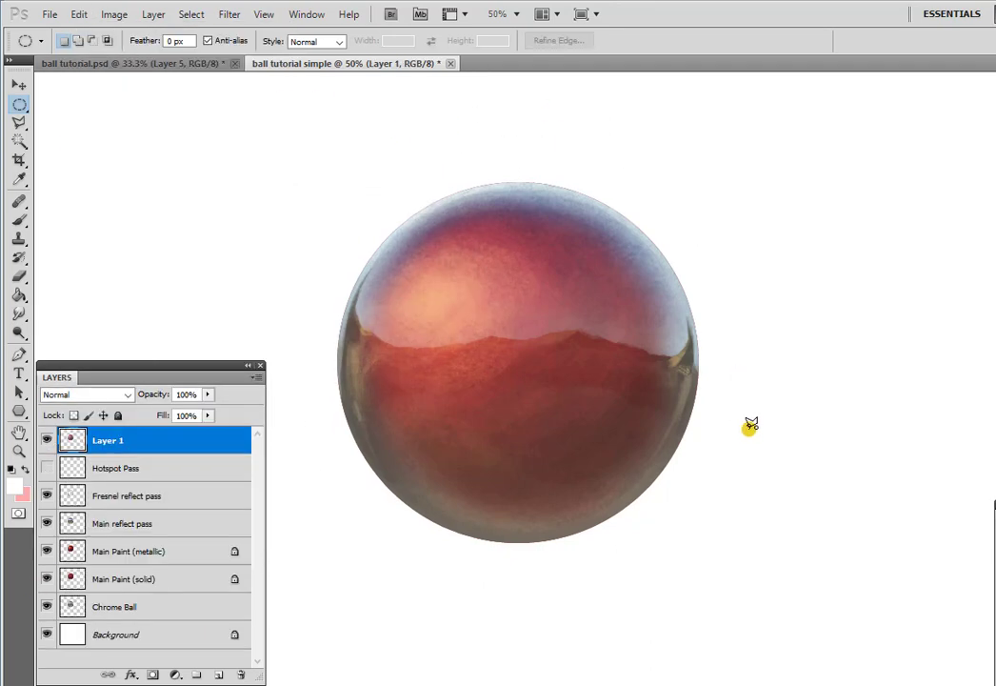
{"action": "left_click_drag", "start_coordinate": [132, 465], "coordinate": [138, 439]}
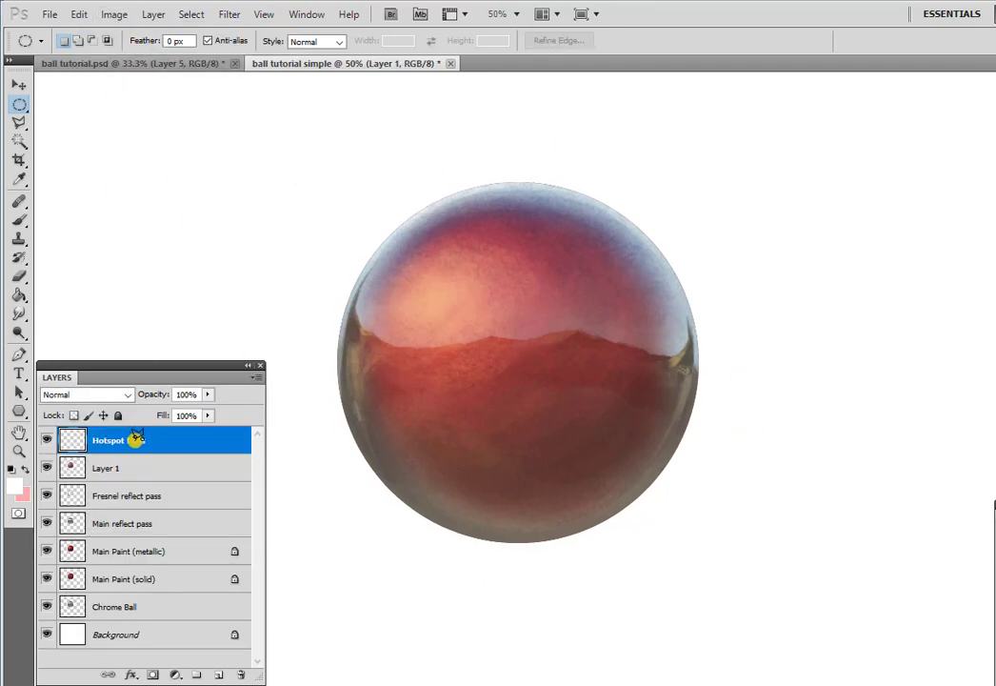
Try brightness -34 and contrast 28 on the merged ball copy, and delete that layer
{"action": "left_click", "coordinate": [138, 467]}
{"action": "left_click", "coordinate": [114, 14]}
{"action": "mouse_move", "coordinate": [140, 54]}
{"action": "left_click", "coordinate": [347, 55]}
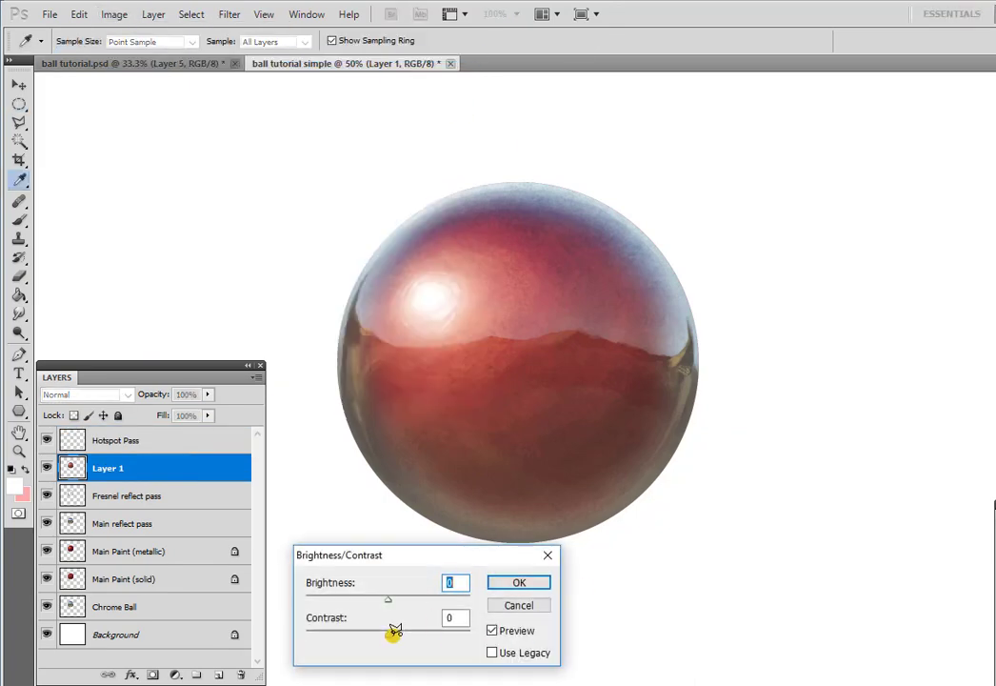
{"action": "left_click_drag", "start_coordinate": [390, 632], "coordinate": [371, 592]}
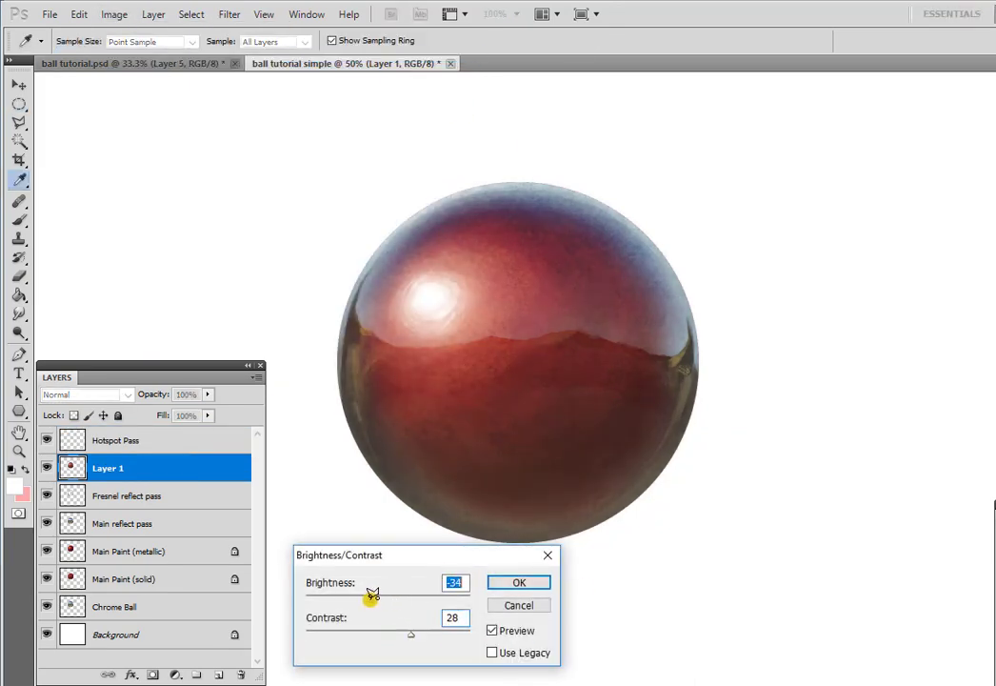
{"action": "left_click", "coordinate": [531, 581]}
{"action": "key", "text": "m"}
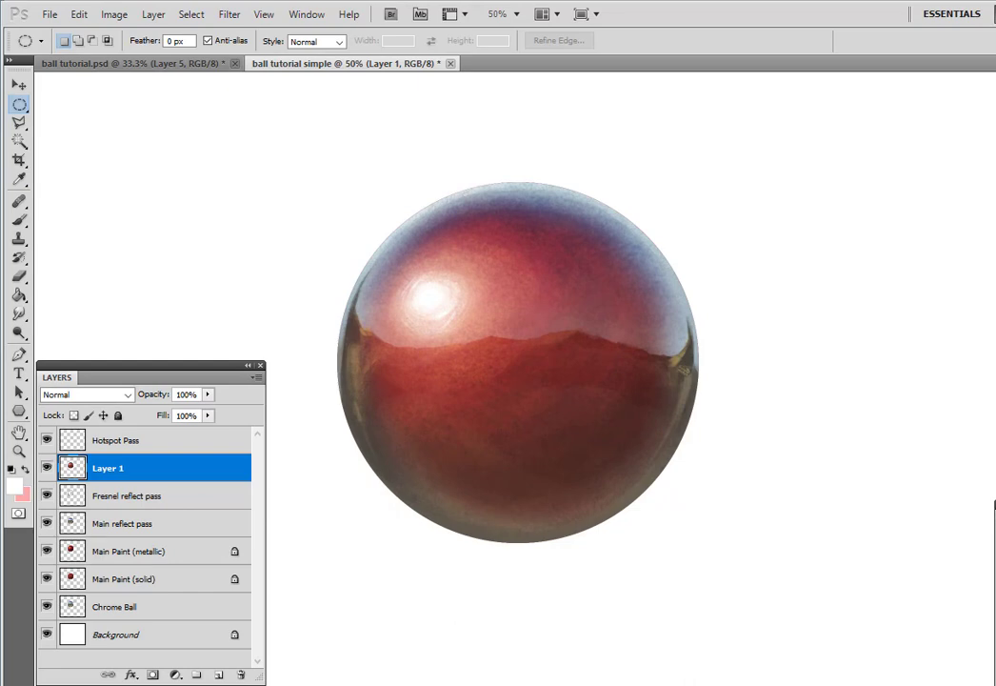
{"action": "left_click", "coordinate": [151, 465]}
{"action": "key", "text": "Delete"}
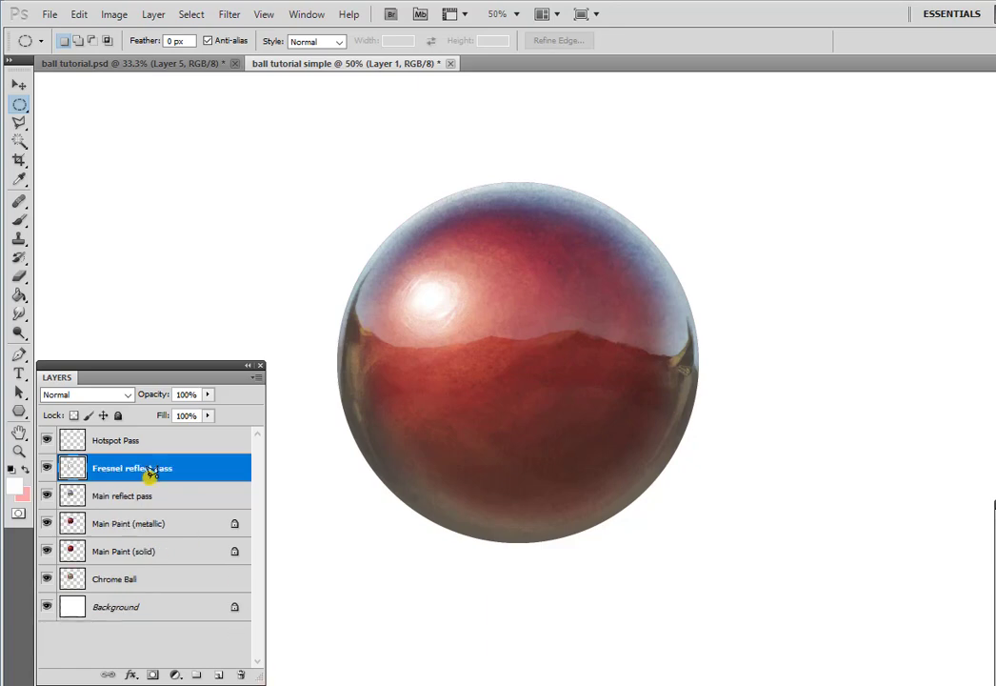
{"action": "left_click", "coordinate": [138, 523]}
{"action": "left_click", "coordinate": [114, 13]}
{"action": "mouse_move", "coordinate": [324, 51]}
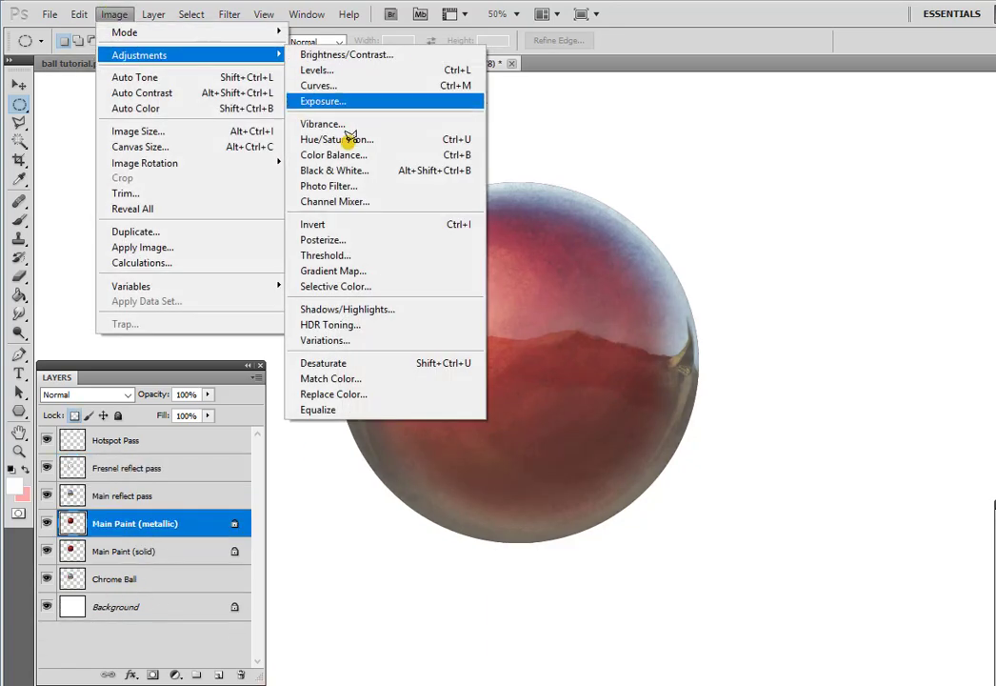
{"action": "left_click", "coordinate": [349, 133]}
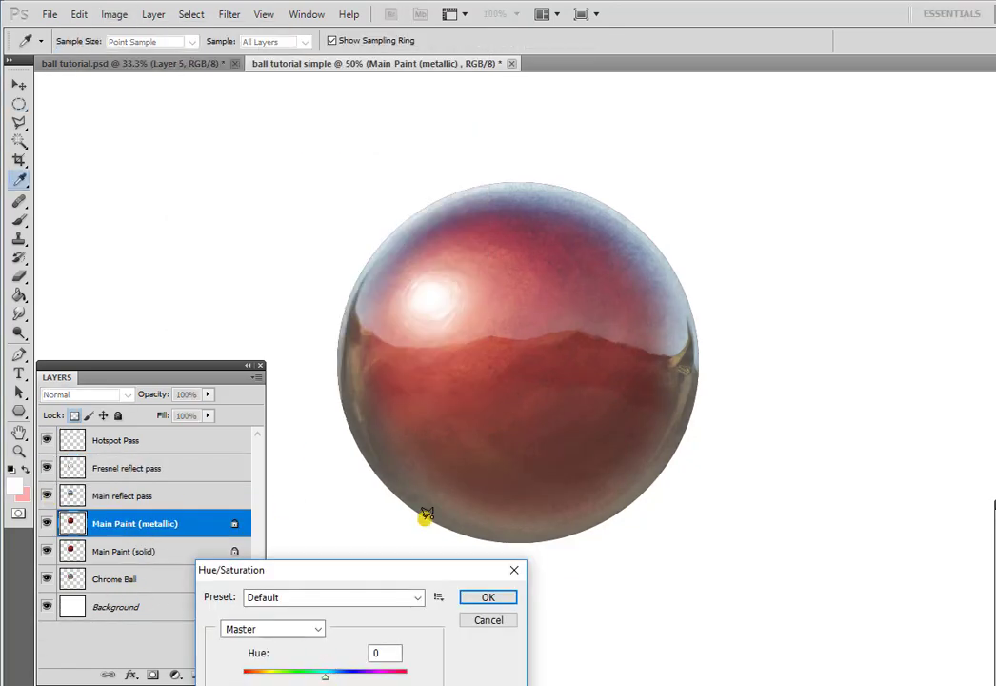
{"action": "key", "text": "Escape"}
{"action": "key", "text": "m"}
Hide the hotspot, Fresnel and main reflection passes and shift the Main Paint (metallic) layer's hue by -151 to blue
{"action": "left_click_drag", "start_coordinate": [46, 440], "coordinate": [47, 495]}
{"action": "left_click", "coordinate": [114, 14]}
{"action": "mouse_move", "coordinate": [139, 54]}
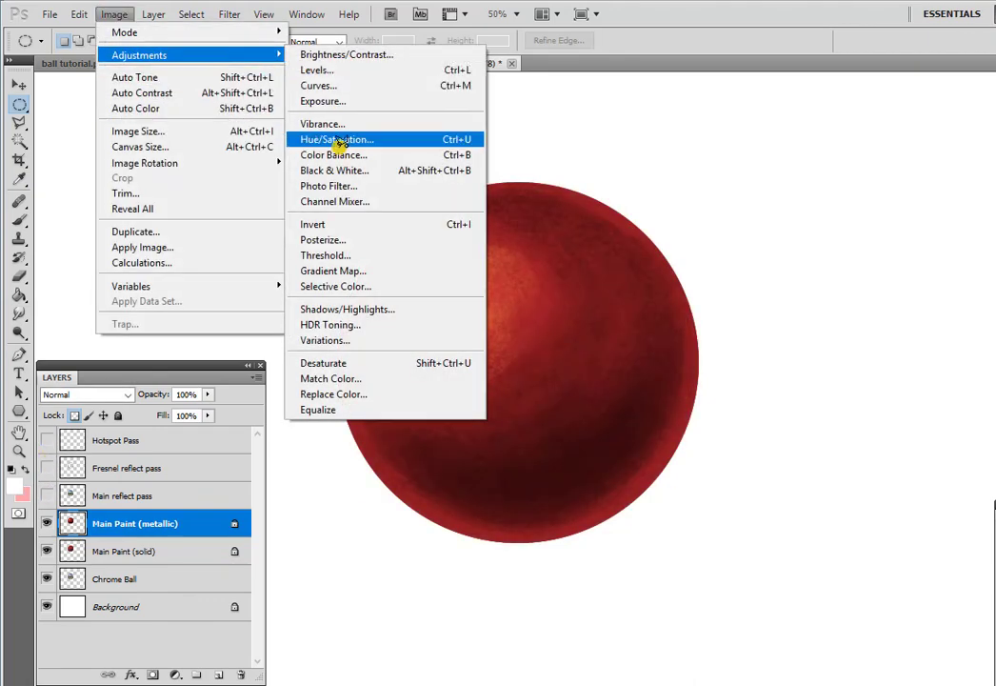
{"action": "left_click", "coordinate": [340, 141]}
{"action": "left_click_drag", "start_coordinate": [326, 673], "coordinate": [253, 673]}
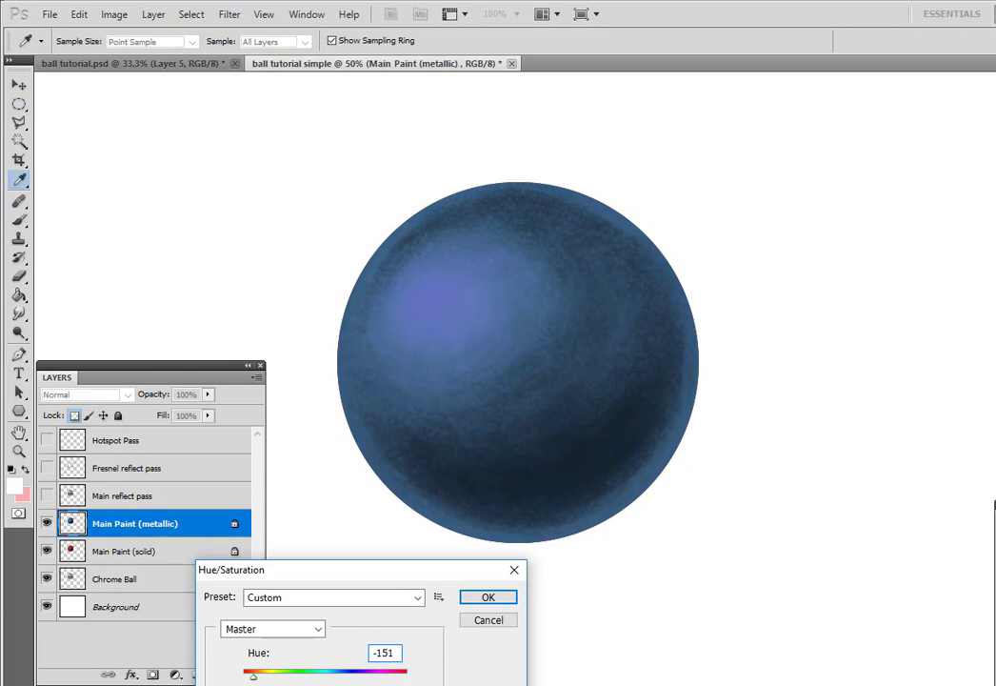
{"action": "left_click", "coordinate": [487, 596]}
Show the main reflection, Fresnel reflection and hotspot passes over the blue metallic ball
{"action": "left_click", "coordinate": [47, 495]}
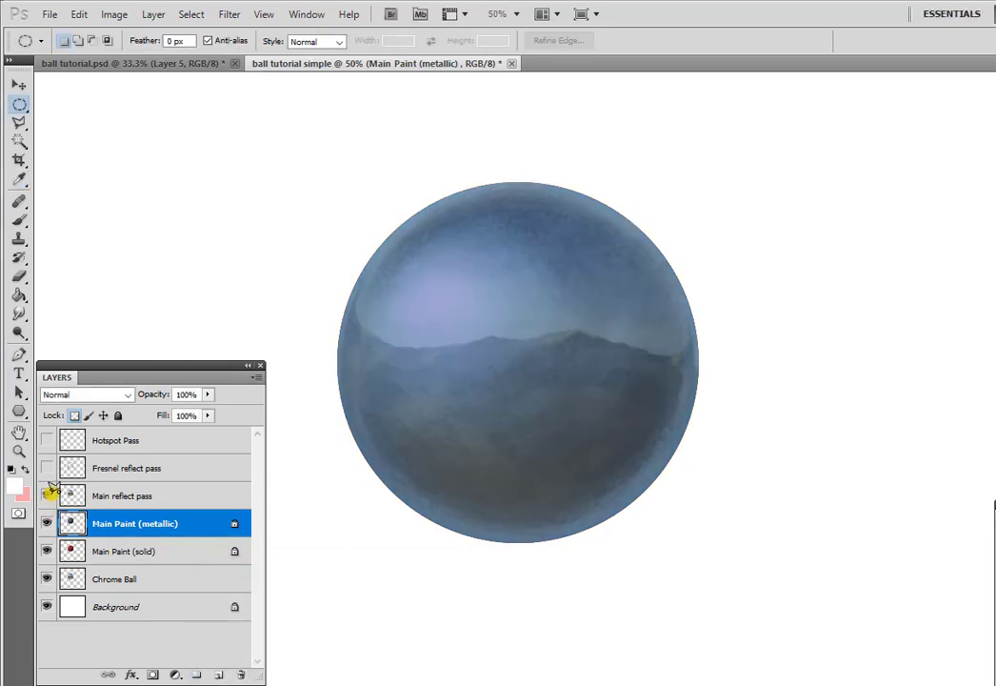
{"action": "left_click", "coordinate": [47, 468]}
{"action": "left_click", "coordinate": [48, 440]}
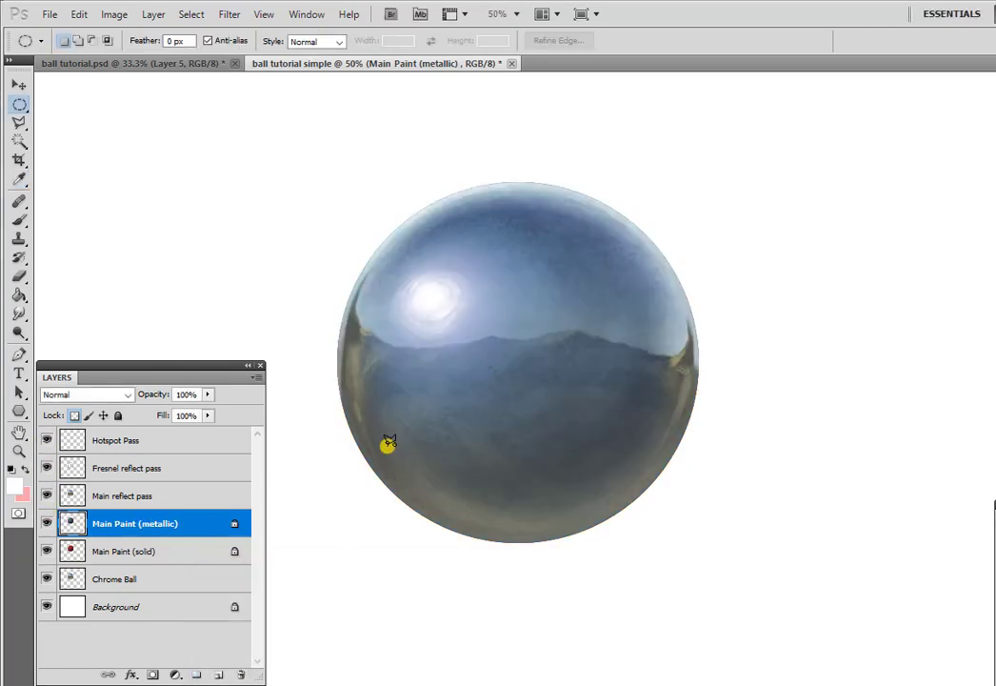
Set the Main Paint (metallic) layer's brightness adjustment to 17
{"action": "left_click", "coordinate": [114, 15]}
{"action": "mouse_move", "coordinate": [152, 45]}
{"action": "left_click", "coordinate": [357, 45]}
{"action": "mouse_move", "coordinate": [387, 598]}
{"action": "left_mouse_down"}
{"action": "mouse_move", "coordinate": [330, 591]}
{"action": "mouse_move", "coordinate": [432, 603]}
{"action": "mouse_move", "coordinate": [398, 597]}
{"action": "left_mouse_up"}
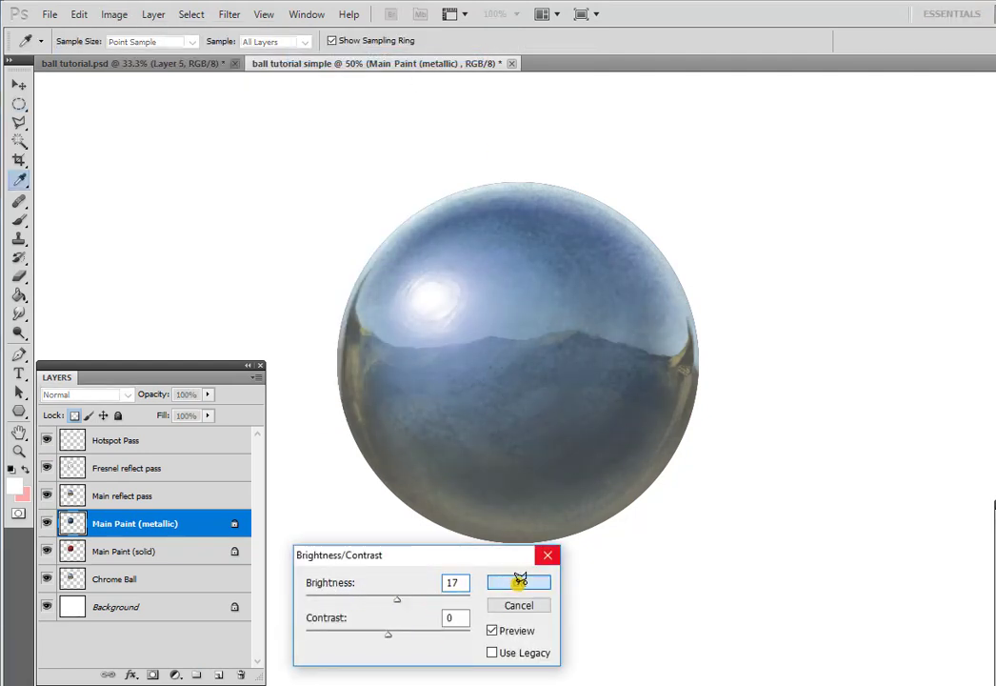
{"action": "left_click", "coordinate": [519, 582]}
Shift the Main Paint (metallic) layer's hue by +79 to turn the ball purple
{"action": "left_click", "coordinate": [115, 15]}
{"action": "mouse_move", "coordinate": [134, 53]}
{"action": "left_click", "coordinate": [338, 139]}
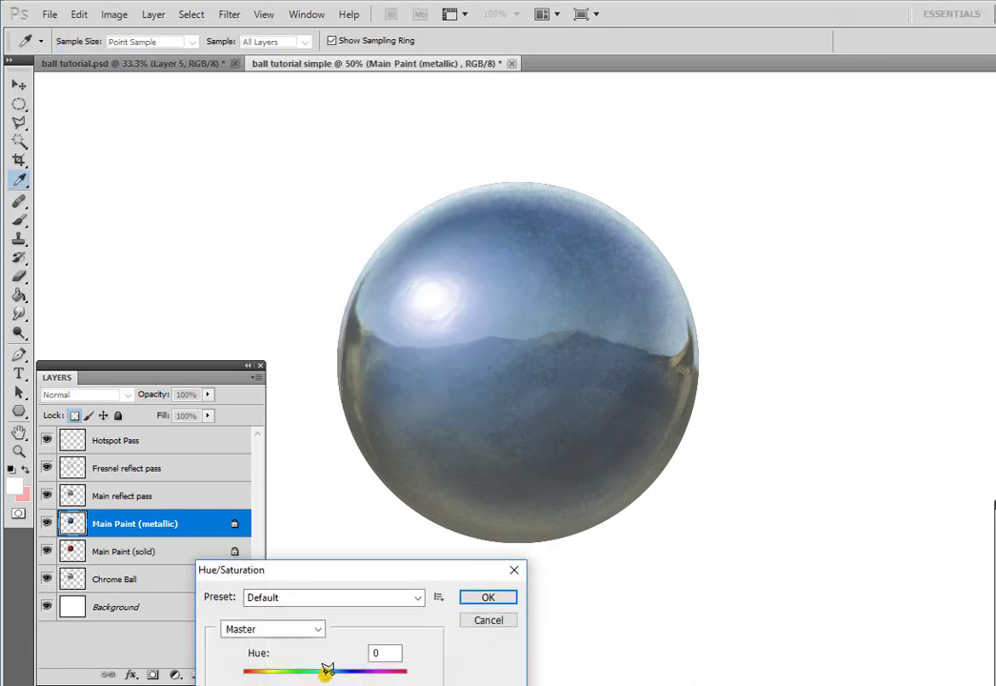
{"action": "left_click_drag", "start_coordinate": [325, 671], "coordinate": [378, 676]}
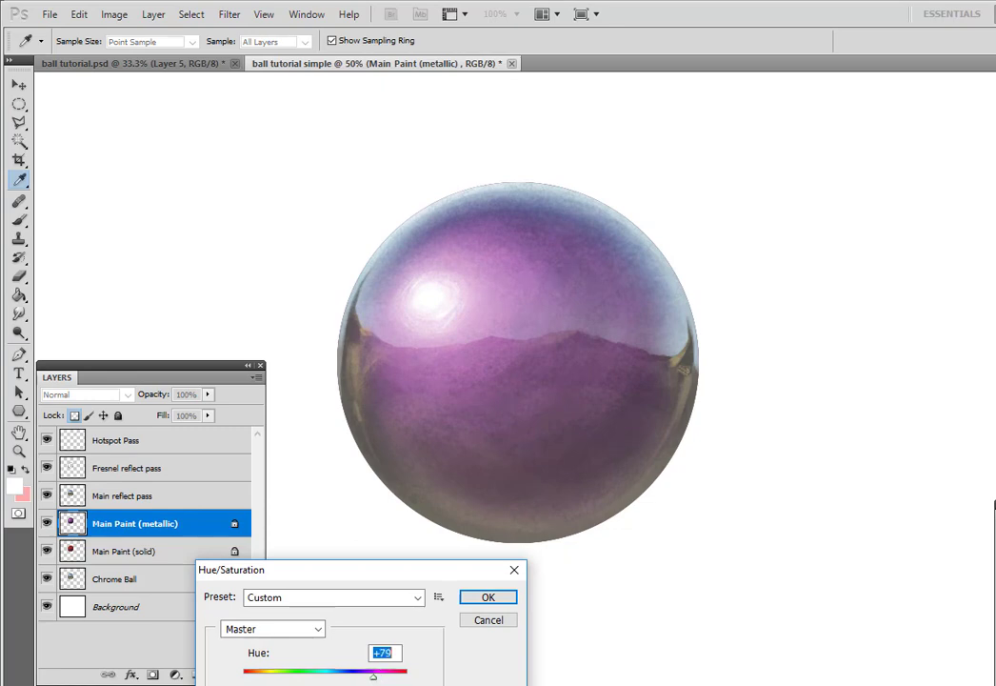
{"action": "left_click", "coordinate": [486, 596]}
Lower the Main reflect pass opacity to 14% and reduce the Fresnel reflect pass opacity
{"action": "left_click", "coordinate": [122, 494]}
{"action": "left_click_drag", "start_coordinate": [208, 393], "coordinate": [184, 410]}
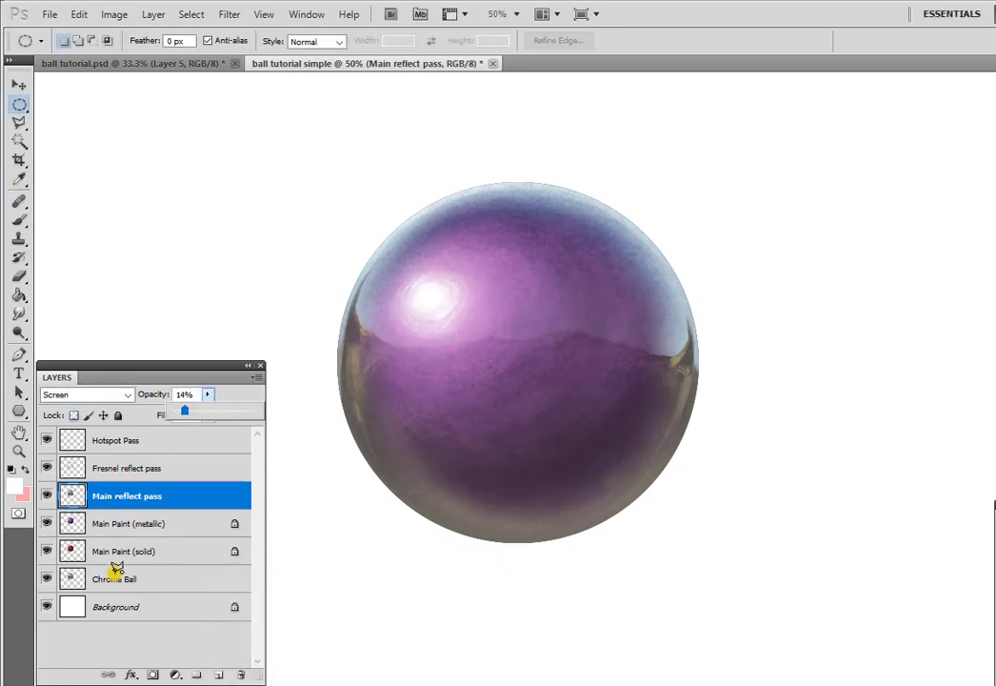
{"action": "left_click", "coordinate": [189, 462]}
{"action": "left_click_drag", "start_coordinate": [207, 394], "coordinate": [195, 403]}
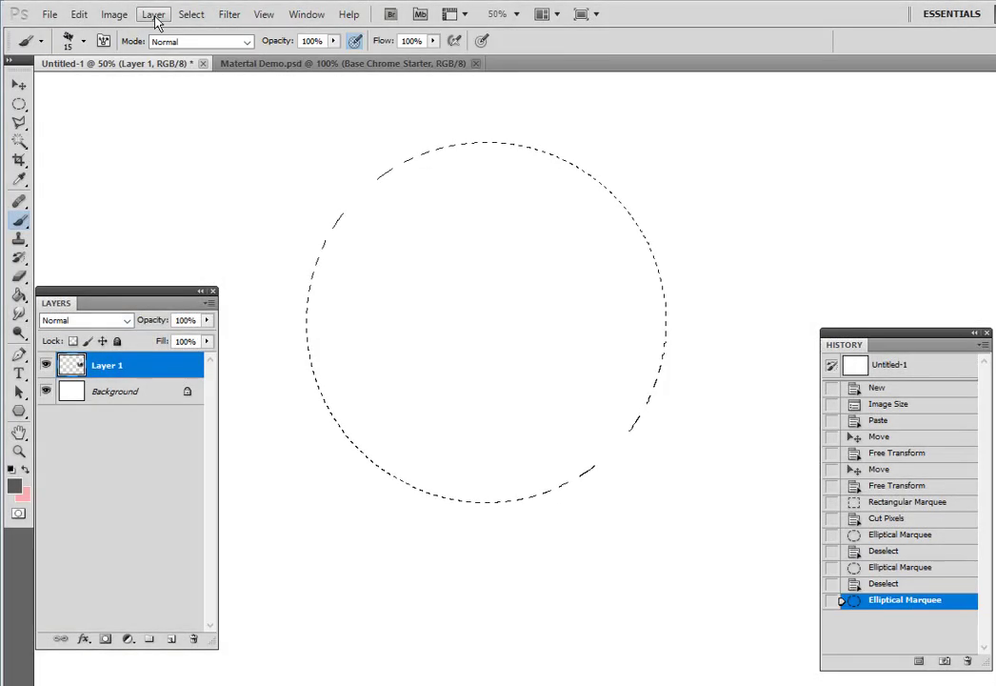
Inside the circular selection on a new layer, block in a gray-brown ball with near-black silhouettes along both sides and the horizon
{"action": "left_click", "coordinate": [619, 583]}
{"action": "left_click_drag", "start_coordinate": [607, 195], "coordinate": [632, 256]}
{"action": "left_click", "coordinate": [15, 485]}
{"action": "left_click", "coordinate": [618, 582]}
{"action": "mouse_move", "coordinate": [379, 205]}
{"action": "left_mouse_down"}
{"action": "mouse_move", "coordinate": [325, 315]}
{"action": "mouse_move", "coordinate": [398, 326]}
{"action": "left_mouse_up"}
{"action": "left_click_drag", "start_coordinate": [547, 299], "coordinate": [577, 290]}
{"action": "left_click_drag", "start_coordinate": [583, 178], "coordinate": [653, 291]}
{"action": "left_click_drag", "start_coordinate": [371, 271], "coordinate": [391, 310]}
{"action": "left_click_drag", "start_coordinate": [367, 341], "coordinate": [538, 330]}
{"action": "left_click_drag", "start_coordinate": [428, 398], "coordinate": [619, 358]}
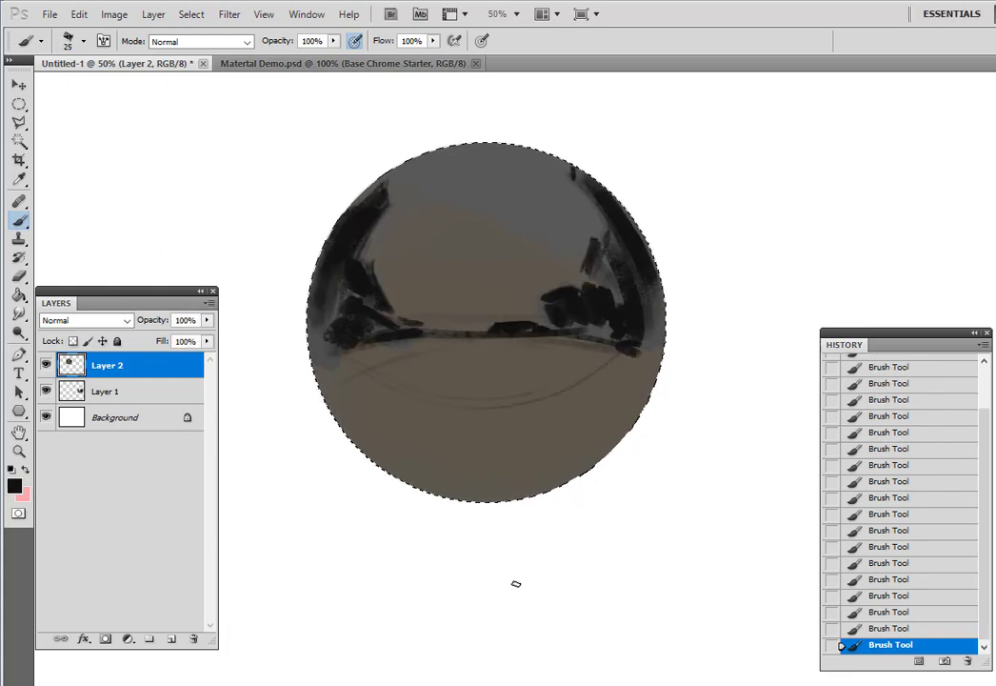
Paint lighter gray reflections along the ball's lower edges, across the ground and over the dark silhouettes
{"action": "left_click", "coordinate": [14, 486]}
{"action": "left_click", "coordinate": [618, 583]}
{"action": "left_click_drag", "start_coordinate": [329, 376], "coordinate": [395, 454]}
{"action": "left_click_drag", "start_coordinate": [556, 465], "coordinate": [638, 389]}
{"action": "left_click_drag", "start_coordinate": [533, 354], "coordinate": [405, 381]}
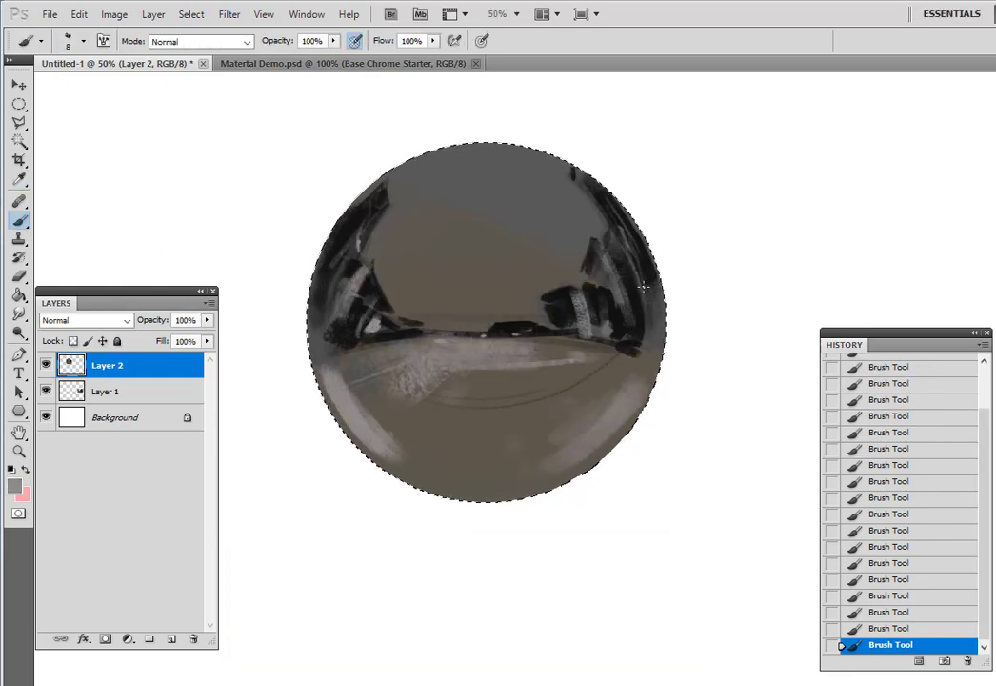
Pick a medium blue, enlarge the brush and fill the sky reflection between the dark silhouettes
{"action": "left_click", "coordinate": [14, 486]}
{"action": "left_click", "coordinate": [619, 583]}
{"action": "key", "text": "bracketright"}
{"action": "key", "text": "bracketright"}
{"action": "key", "text": "bracketright"}
{"action": "mouse_move", "coordinate": [365, 262]}
{"action": "left_mouse_down"}
{"action": "mouse_move", "coordinate": [401, 202]}
{"action": "mouse_move", "coordinate": [514, 319]}
{"action": "left_mouse_up"}
{"action": "key", "text": "bracketright"}
{"action": "key", "text": "bracketright"}
{"action": "left_click_drag", "start_coordinate": [447, 191], "coordinate": [561, 257]}
Pick a pale blue and paint a soft glow in the sky reflection with a 125 px textured brush
{"action": "left_click", "coordinate": [14, 485]}
{"action": "left_click", "coordinate": [296, 552]}
{"action": "left_click", "coordinate": [630, 527]}
{"action": "left_click_drag", "start_coordinate": [496, 229], "coordinate": [436, 293]}
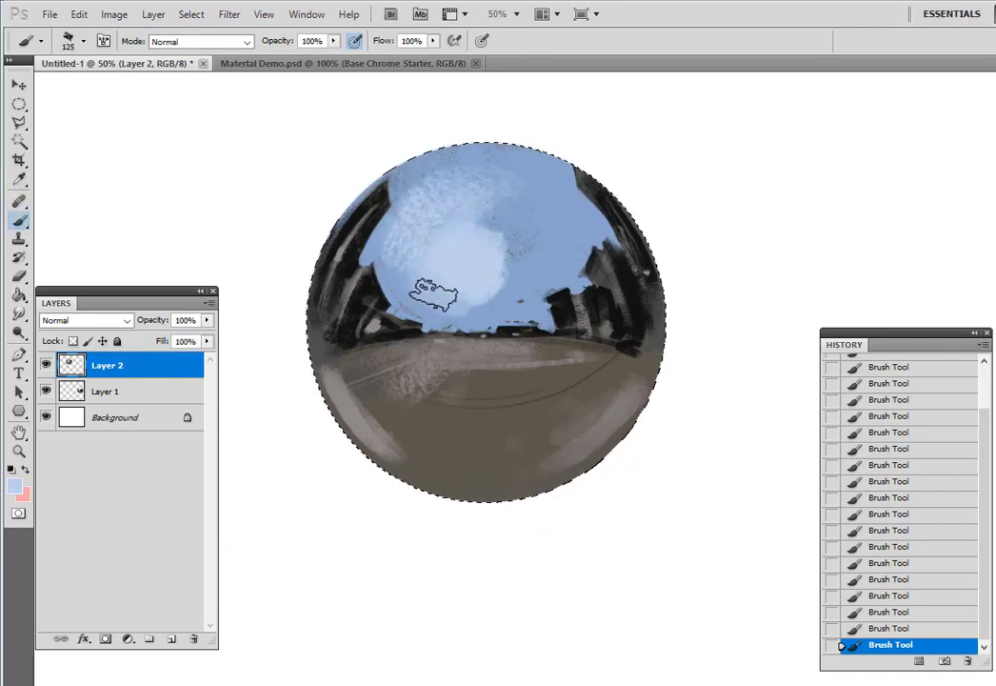
{"action": "mouse_move", "coordinate": [476, 257]}
{"action": "left_mouse_down"}
{"action": "mouse_move", "coordinate": [437, 269]}
{"action": "mouse_move", "coordinate": [428, 200]}
{"action": "mouse_move", "coordinate": [550, 214]}
{"action": "left_mouse_up"}
Reduce the brush to 90 px and shade the upper rim of the sky reflection with a darker muted blue
{"action": "key", "text": "bracketleft"}
{"action": "key", "text": "bracketleft"}
{"action": "key", "text": "bracketleft"}
{"action": "key", "text": "bracketleft"}
{"action": "left_click", "coordinate": [14, 485]}
{"action": "left_click", "coordinate": [352, 581]}
{"action": "left_click", "coordinate": [629, 528]}
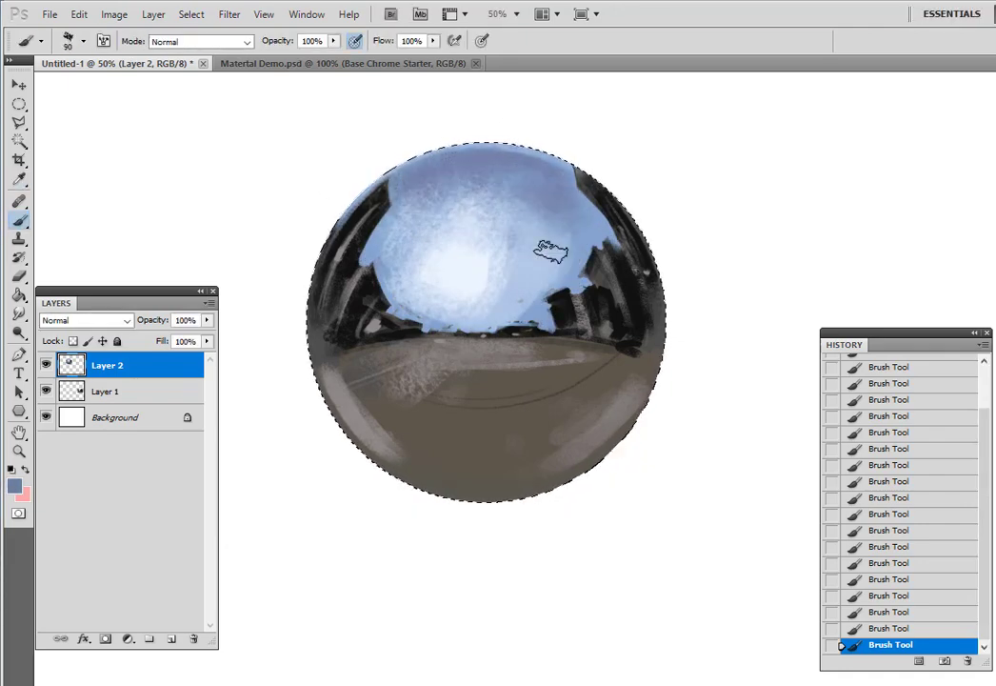
{"action": "left_click", "coordinate": [571, 234], "text": "alt"}
{"action": "left_click_drag", "start_coordinate": [429, 160], "coordinate": [557, 158]}
Brighten the sky glow and dab a white sun hotspot at its center
{"action": "left_click_drag", "start_coordinate": [419, 261], "coordinate": [451, 307]}
{"action": "left_click", "coordinate": [14, 486]}
{"action": "left_click_drag", "start_coordinate": [460, 256], "coordinate": [457, 265]}
Set the foreground to tan (hue 32, saturation 23%, brightness 70%) and brush a highlight onto the ground reflection below the horizon
{"action": "left_click", "coordinate": [15, 485]}
{"action": "left_click", "coordinate": [304, 597]}
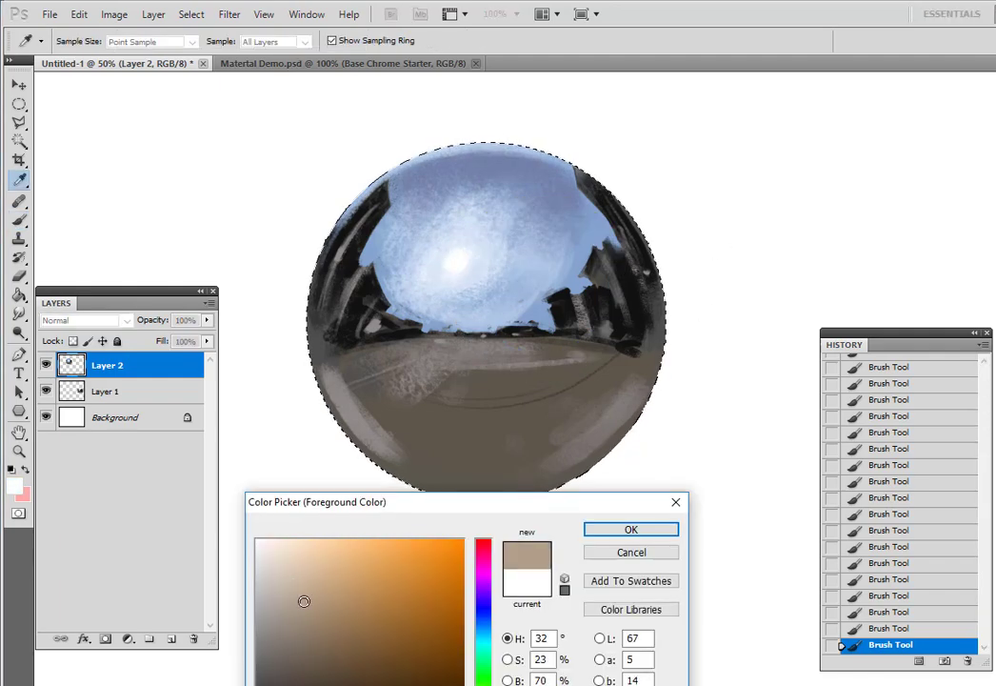
{"action": "left_click", "coordinate": [629, 528]}
{"action": "left_click", "coordinate": [426, 363], "text": "alt"}
{"action": "mouse_move", "coordinate": [442, 357]}
{"action": "left_mouse_down"}
{"action": "mouse_move", "coordinate": [424, 447]}
{"action": "mouse_move", "coordinate": [405, 433]}
{"action": "left_mouse_up"}
Sample a near-black tone and shade a dark curved band around the lower ground reflection, enlarging the brush to 70 px
{"action": "left_click", "coordinate": [609, 324], "text": "alt"}
{"action": "left_click_drag", "start_coordinate": [591, 395], "coordinate": [561, 433]}
{"action": "mouse_move", "coordinate": [614, 367]}
{"action": "left_mouse_down"}
{"action": "mouse_move", "coordinate": [556, 463]}
{"action": "mouse_move", "coordinate": [438, 462]}
{"action": "left_mouse_up"}
{"action": "key", "text": "bracketright"}
{"action": "key", "text": "bracketright"}
{"action": "key", "text": "bracketright"}
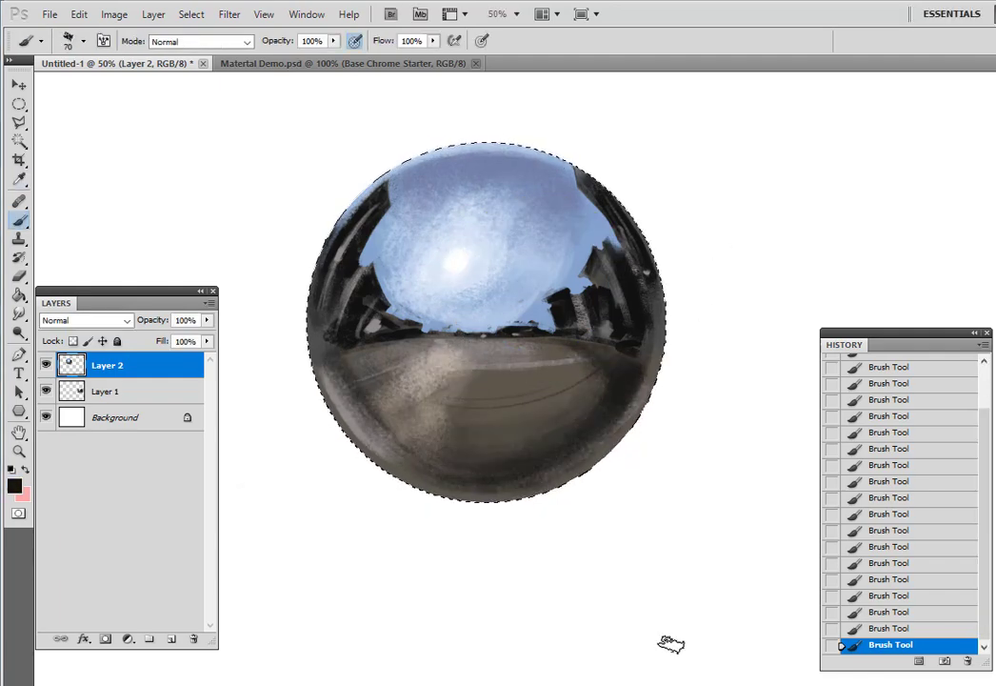
Try brushing sampled ground tones across both sides of the ball's lower half
{"action": "left_click", "coordinate": [428, 381], "text": "alt"}
{"action": "mouse_move", "coordinate": [399, 372]}
{"action": "left_mouse_down"}
{"action": "mouse_move", "coordinate": [473, 358]}
{"action": "mouse_move", "coordinate": [381, 409]}
{"action": "left_mouse_up"}
{"action": "left_click", "coordinate": [471, 371], "text": "alt"}
{"action": "left_click_drag", "start_coordinate": [534, 381], "coordinate": [590, 418]}
Undo the last twelve brush strokes and repaint the brown ground reflection across the ball's lower half
{"action": "key", "text": "ctrl+alt+z"}
{"action": "key", "text": "ctrl+alt+z"}
{"action": "key", "text": "ctrl+alt+z"}
{"action": "key", "text": "ctrl+alt+z"}
{"action": "key", "text": "ctrl+alt+z"}
{"action": "key", "text": "ctrl+alt+z"}
{"action": "key", "text": "ctrl+alt+z"}
{"action": "key", "text": "ctrl+alt+z"}
{"action": "key", "text": "ctrl+alt+z"}
{"action": "key", "text": "ctrl+alt+z"}
{"action": "key", "text": "ctrl+alt+z"}
{"action": "key", "text": "ctrl+alt+z"}
{"action": "mouse_move", "coordinate": [414, 374]}
{"action": "left_mouse_down"}
{"action": "mouse_move", "coordinate": [571, 400]}
{"action": "mouse_move", "coordinate": [476, 381]}
{"action": "left_mouse_up"}
{"action": "left_click_drag", "start_coordinate": [495, 419], "coordinate": [578, 396]}
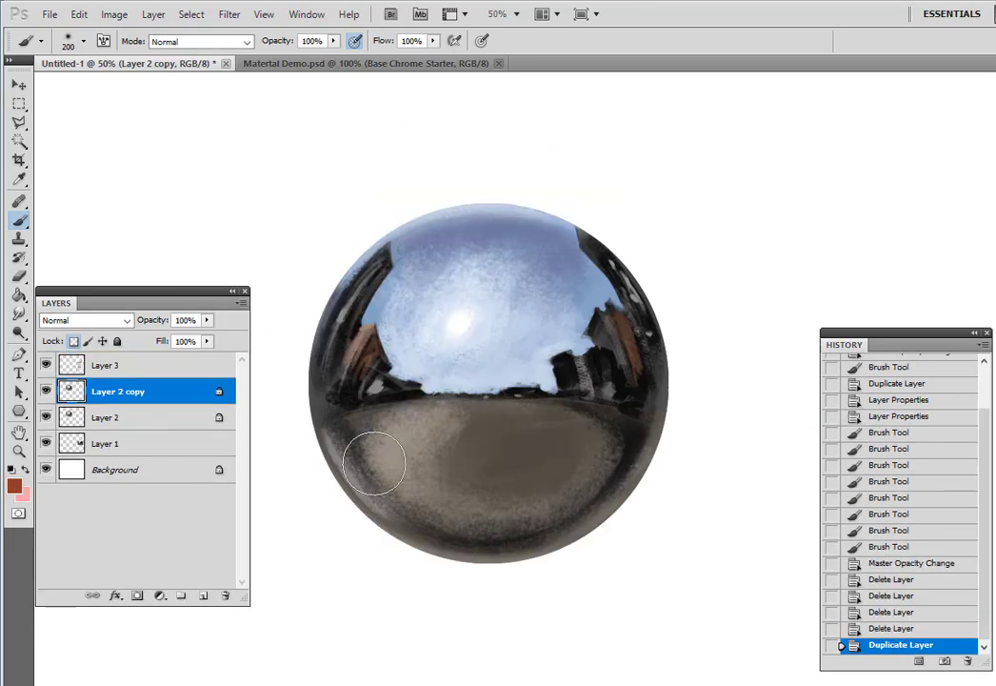
Cover the Layer 2 copy ball with rust red and shade its lower half dark red-brown with a 100 px textured brush
{"action": "left_click_drag", "start_coordinate": [374, 463], "coordinate": [571, 286]}
{"action": "left_click_drag", "start_coordinate": [366, 457], "coordinate": [467, 500]}
{"action": "left_click_drag", "start_coordinate": [381, 476], "coordinate": [586, 476]}
{"action": "mouse_move", "coordinate": [367, 286]}
{"action": "left_mouse_down"}
{"action": "mouse_move", "coordinate": [338, 410]}
{"action": "mouse_move", "coordinate": [562, 438]}
{"action": "left_mouse_up"}
{"action": "left_click_drag", "start_coordinate": [572, 400], "coordinate": [441, 400]}
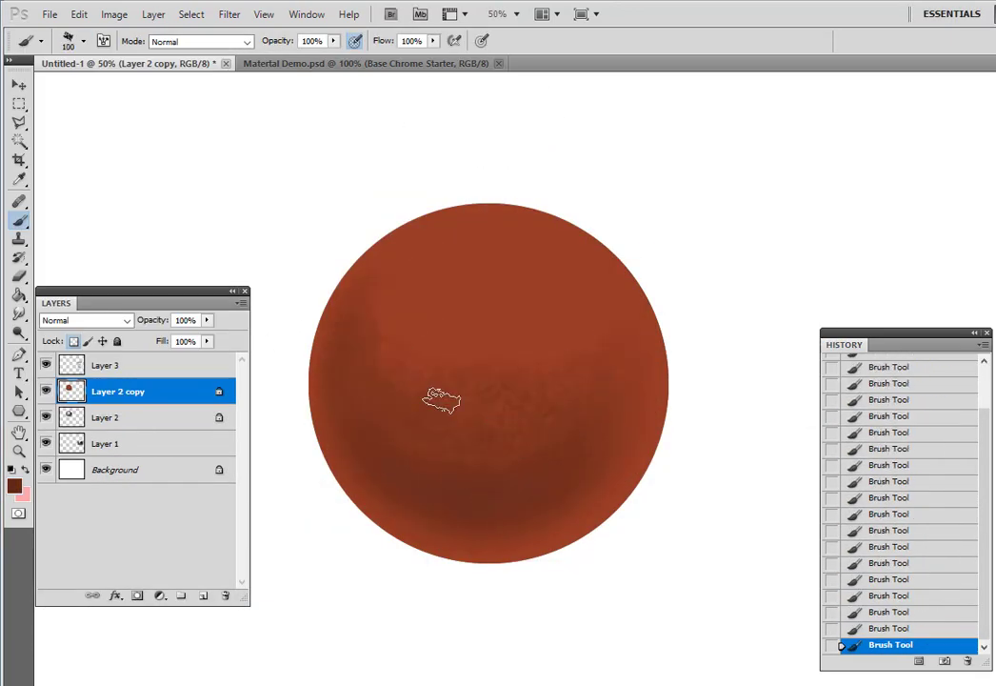
Deepen the lower shadow with a darker brown 125 px brush, compare with the chrome ball underneath, and shade the ball's upper rim
{"action": "left_click", "coordinate": [14, 486]}
{"action": "key", "text": "bracketright"}
{"action": "left_click", "coordinate": [46, 391]}
{"action": "left_click", "coordinate": [46, 391]}
{"action": "mouse_move", "coordinate": [390, 476]}
{"action": "left_mouse_down"}
{"action": "mouse_move", "coordinate": [547, 496]}
{"action": "mouse_move", "coordinate": [591, 400]}
{"action": "left_mouse_up"}
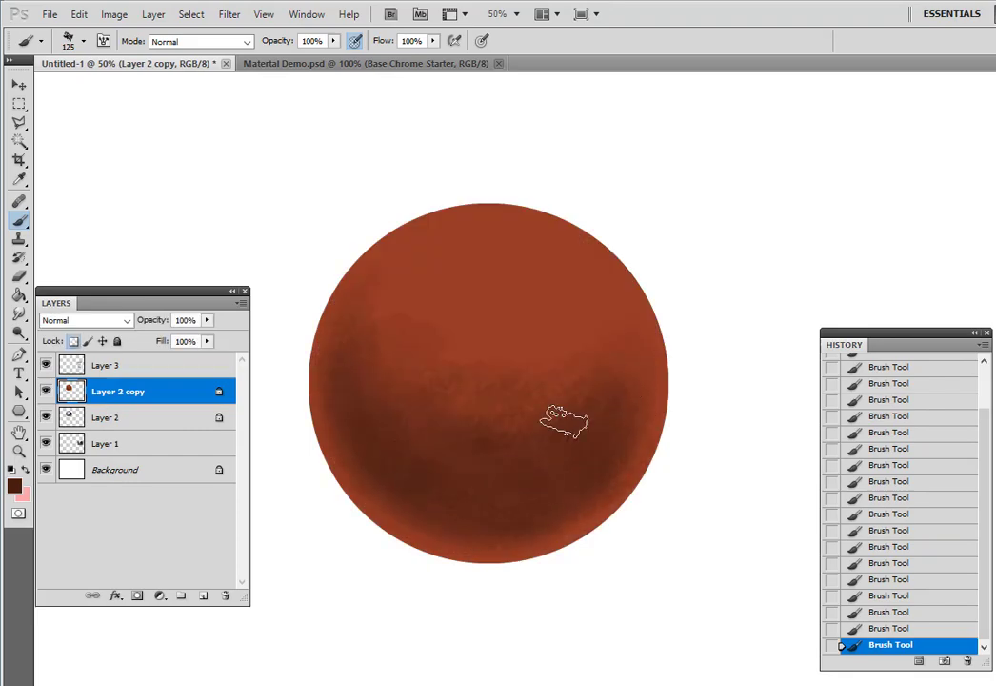
{"action": "left_click_drag", "start_coordinate": [536, 258], "coordinate": [429, 255]}
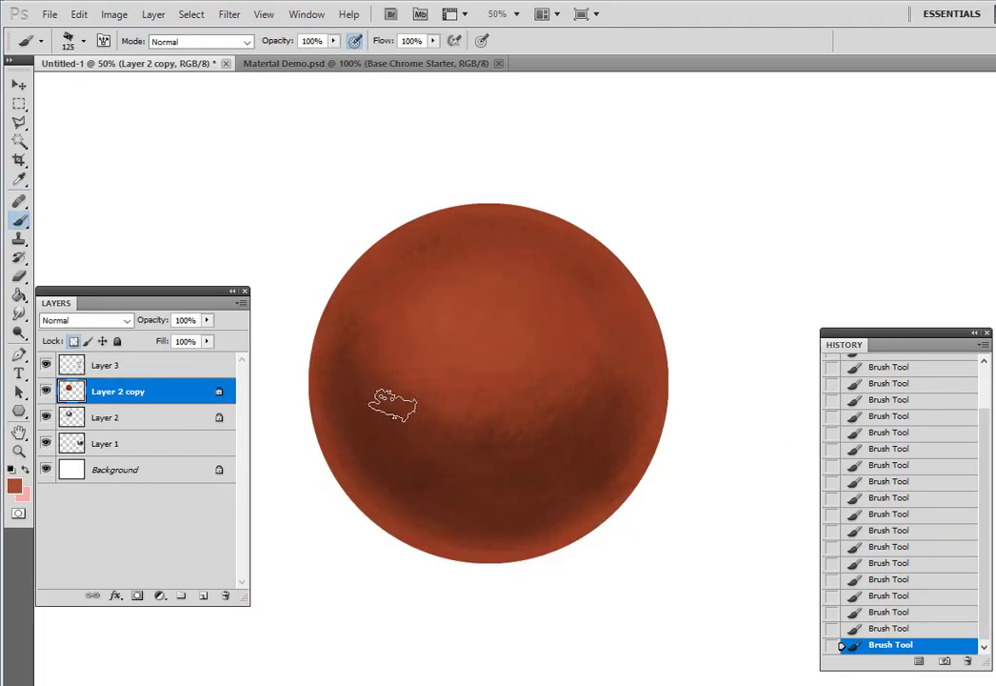
Undo the last eight brush strokes on the rust-red ball layer
{"action": "key", "text": "ctrl+alt+z"}
{"action": "key", "text": "ctrl+alt+z"}
{"action": "key", "text": "ctrl+alt+z"}
{"action": "key", "text": "ctrl+alt+z"}
{"action": "key", "text": "ctrl+alt+z"}
{"action": "key", "text": "ctrl+alt+z"}
{"action": "key", "text": "ctrl+alt+z"}
{"action": "key", "text": "ctrl+alt+z"}
Rename the Layer 2 copy layer to "Paint Base -Solid" and duplicate it
{"action": "double_click", "coordinate": [130, 391]}
{"action": "type", "text": "Paint Base -Solid"}
{"action": "key", "text": "Return"}
{"action": "left_click_drag", "start_coordinate": [74, 395], "coordinate": [203, 595]}
Adjust the Paint Base -Solid copy layer to brightness -36 and contrast 55, and tune its hue and saturation
{"action": "left_click_drag", "start_coordinate": [523, 474], "coordinate": [505, 474]}
{"action": "left_click_drag", "start_coordinate": [495, 509], "coordinate": [571, 511]}
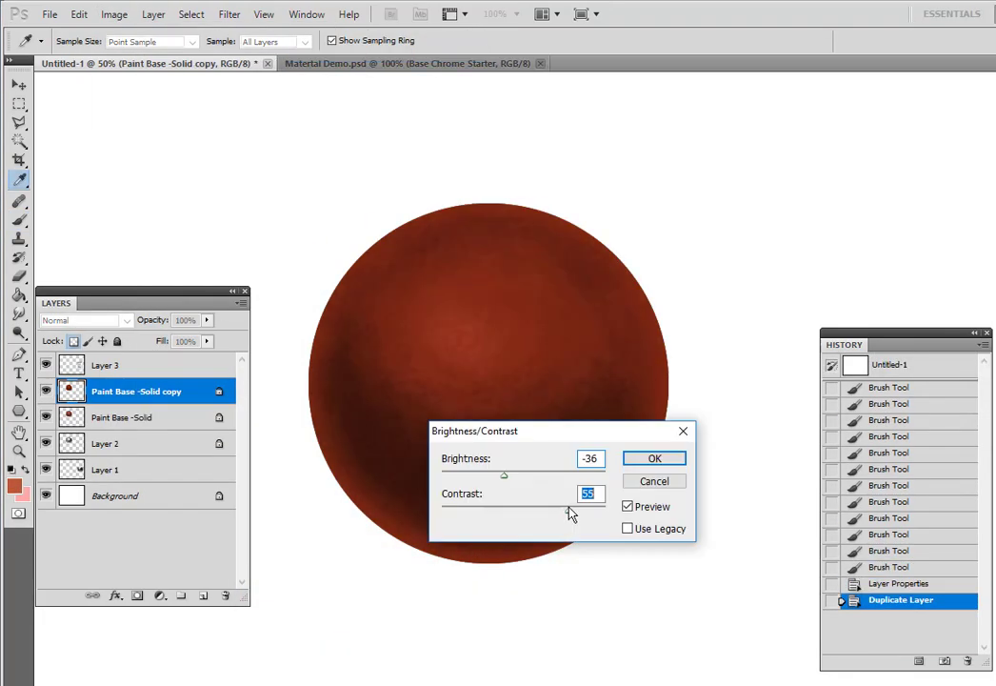
{"action": "left_click", "coordinate": [656, 458]}
{"action": "key", "text": "ctrl+u"}
{"action": "left_click_drag", "start_coordinate": [409, 324], "coordinate": [538, 295]}
{"action": "left_click_drag", "start_coordinate": [448, 550], "coordinate": [522, 551]}
Pick brighter orange-yellow paint colors, brush the metallic highlight onto the copied ball's upper area, and clear the selection
{"action": "left_click", "coordinate": [14, 485]}
{"action": "mouse_move", "coordinate": [443, 333]}
{"action": "left_mouse_down"}
{"action": "mouse_move", "coordinate": [522, 309]}
{"action": "mouse_move", "coordinate": [504, 410]}
{"action": "mouse_move", "coordinate": [474, 336]}
{"action": "mouse_move", "coordinate": [494, 340]}
{"action": "mouse_move", "coordinate": [496, 309]}
{"action": "left_mouse_up"}
{"action": "left_click", "coordinate": [14, 486]}
{"action": "left_click", "coordinate": [631, 529]}
{"action": "left_click", "coordinate": [46, 417]}
{"action": "left_click", "coordinate": [14, 485]}
{"action": "left_click", "coordinate": [631, 530]}
{"action": "left_click", "coordinate": [14, 486]}
{"action": "left_click", "coordinate": [411, 562]}
{"action": "left_click", "coordinate": [631, 530]}
{"action": "left_click_drag", "start_coordinate": [400, 514], "coordinate": [467, 463]}
{"action": "key", "text": "ctrl+d"}
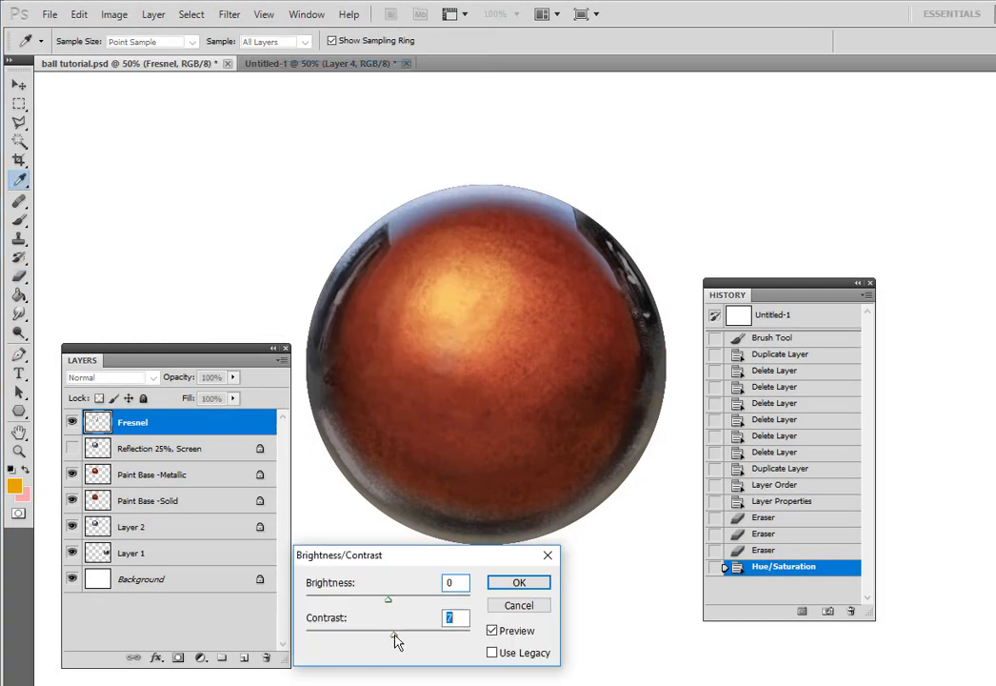
Apply a contrast of 7 to the Fresnel layer and show the Reflection 25%, Screen layer
{"action": "left_click", "coordinate": [519, 582]}
{"action": "left_click", "coordinate": [73, 447]}
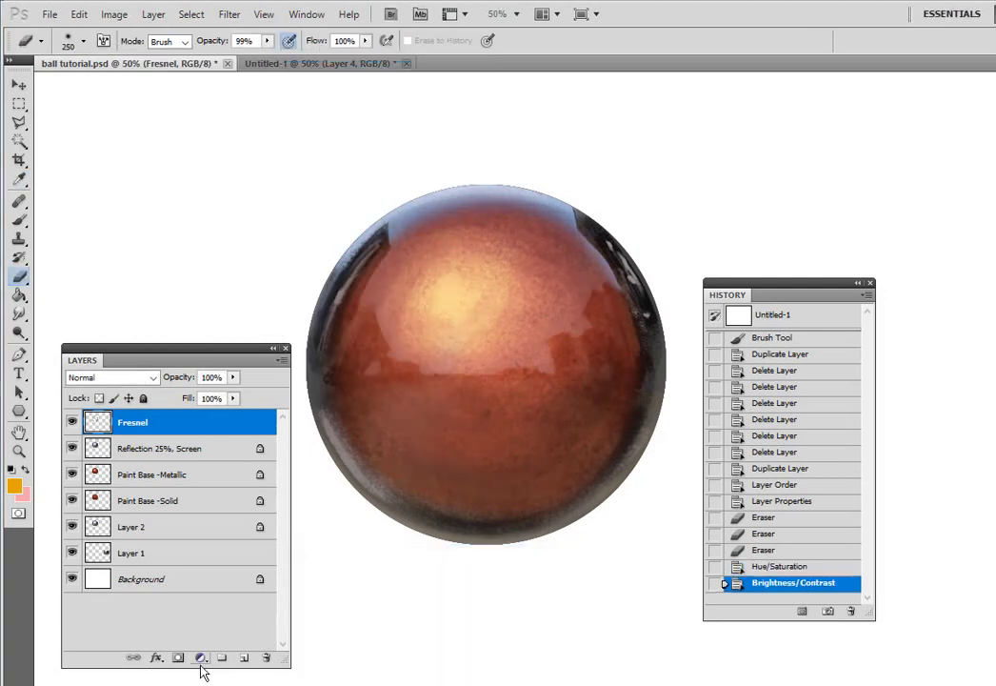
Increase the contrast of the Paint Base -Metallic layer slightly
{"action": "left_click", "coordinate": [162, 476]}
{"action": "left_click", "coordinate": [114, 15]}
{"action": "mouse_move", "coordinate": [134, 57]}
{"action": "left_click", "coordinate": [300, 58]}
{"action": "left_click_drag", "start_coordinate": [389, 635], "coordinate": [406, 637]}
{"action": "key", "text": "Return"}
Add a new layer above Reflection 25%, Screen and name it "Hotspot"
{"action": "left_click", "coordinate": [159, 448]}
{"action": "left_click", "coordinate": [153, 14]}
{"action": "left_click", "coordinate": [414, 32]}
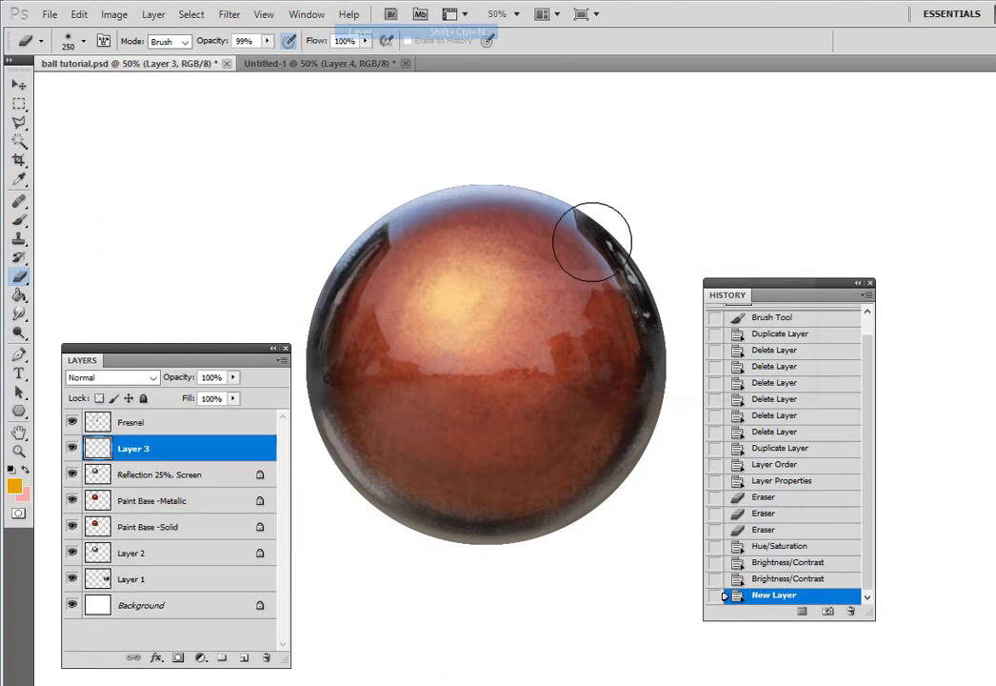
{"action": "double_click", "coordinate": [133, 449]}
{"action": "type", "text": "Hotspot"}
{"action": "key", "text": "Return"}
Hide the Paint Base -Metallic layer and paint a white hotspot on the ball's upper-left area with an enlarged brush
{"action": "left_click", "coordinate": [17, 488]}
{"action": "key", "text": "b"}
{"action": "left_click", "coordinate": [72, 500]}
{"action": "key", "text": "bracketright"}
{"action": "key", "text": "bracketright"}
{"action": "key", "text": "bracketright"}
{"action": "key", "text": "bracketright"}
{"action": "key", "text": "bracketright"}
{"action": "key", "text": "bracketright"}
{"action": "mouse_move", "coordinate": [443, 300]}
{"action": "left_mouse_down"}
{"action": "mouse_move", "coordinate": [463, 318]}
{"action": "mouse_move", "coordinate": [461, 288]}
{"action": "left_mouse_up"}
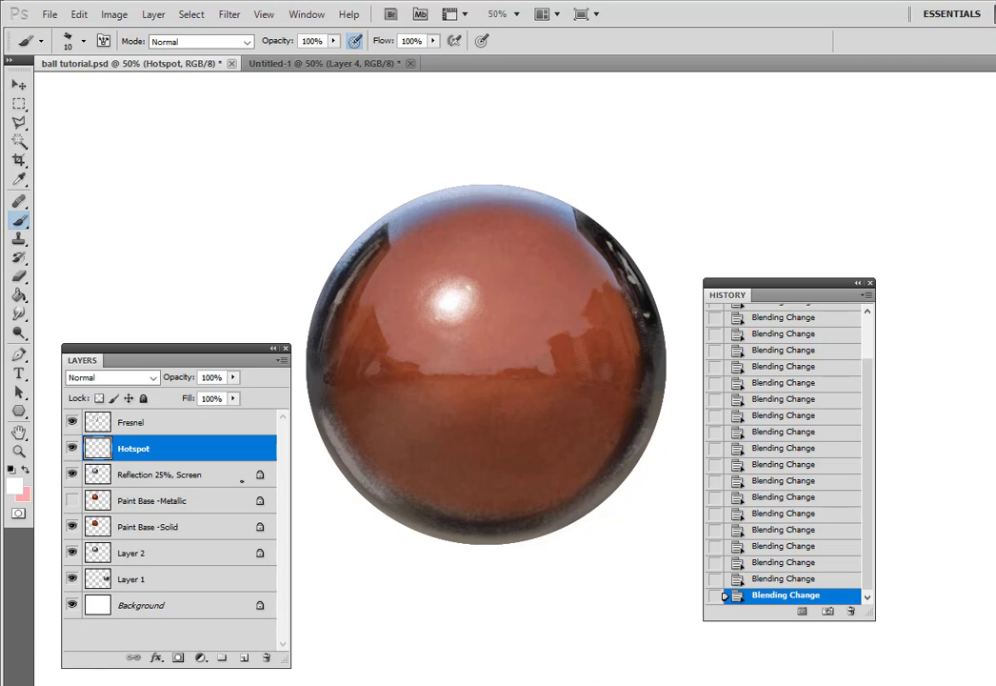
Duplicate the Paint Base -Solid layer, rename the copy "Paint Base -Purple", and shift its hue to purple
{"action": "left_click", "coordinate": [95, 499]}
{"action": "left_click", "coordinate": [72, 500]}
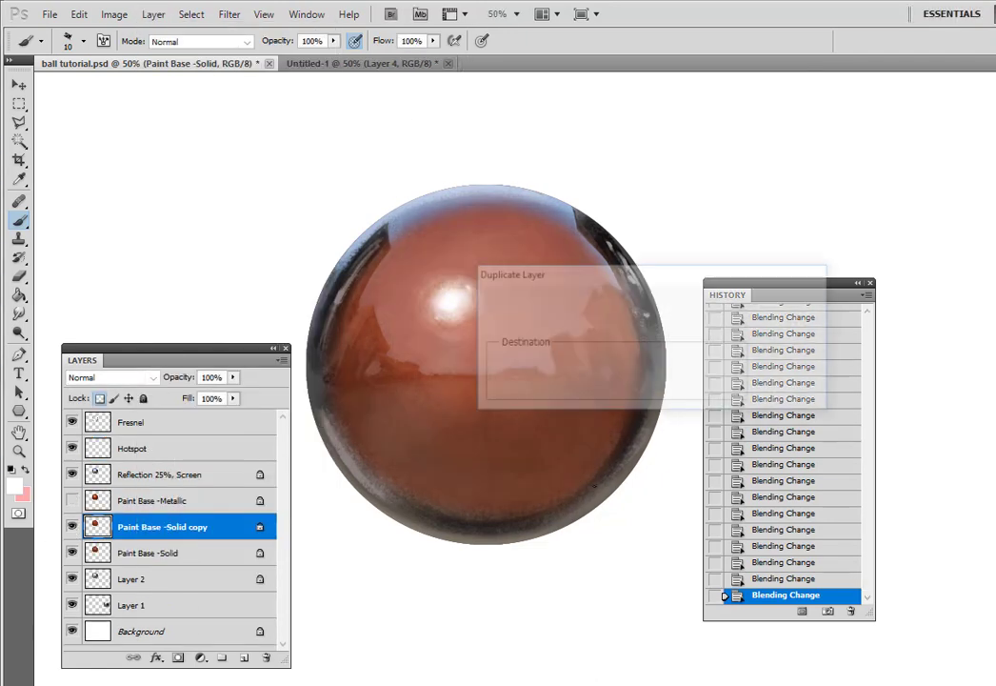
{"action": "left_click_drag", "start_coordinate": [163, 526], "coordinate": [202, 527]}
{"action": "type", "text": "Purple"}
{"action": "key", "text": "Return"}
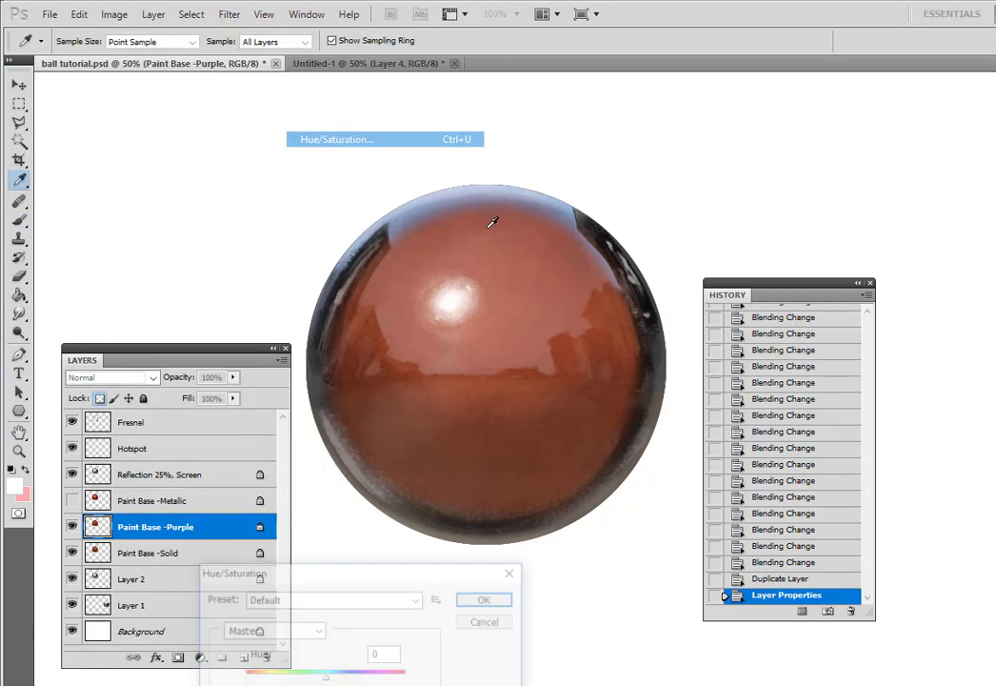
{"action": "left_click", "coordinate": [487, 598]}
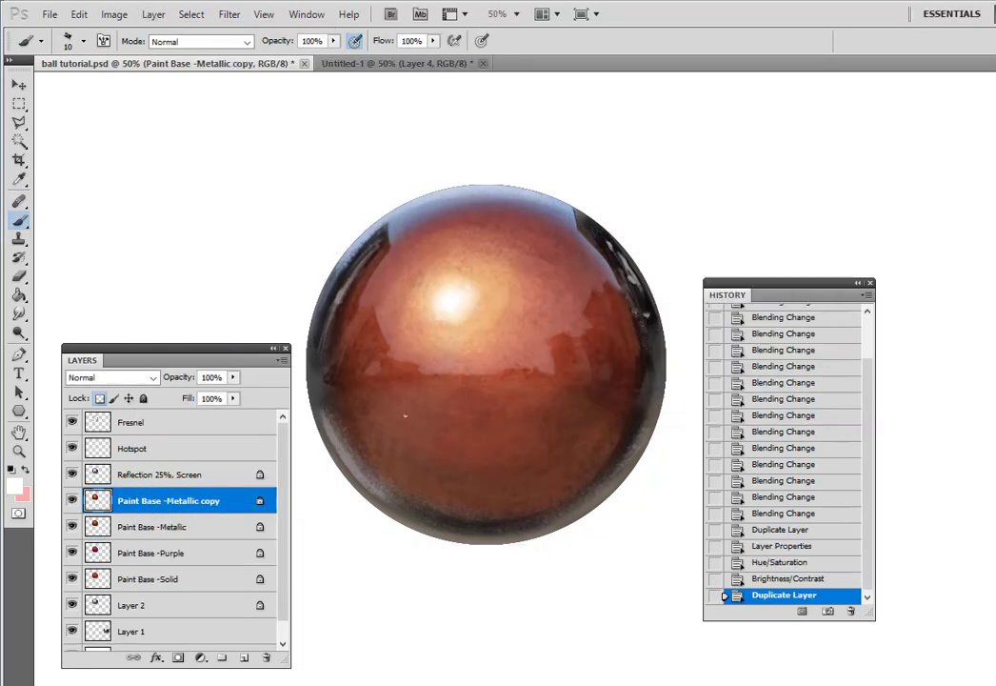
Rename the Paint Base -Metallic copy layer to "Paint Base -Metallic Purple"
{"action": "double_click", "coordinate": [162, 500]}
{"action": "type", "text": "Purple"}
{"action": "key", "text": "Return"}
Recolor the Paint Base -Metallic Purple layer by shifting its hue to about -72
{"action": "left_click", "coordinate": [113, 13]}
{"action": "mouse_move", "coordinate": [133, 42]}
{"action": "left_click", "coordinate": [343, 138]}
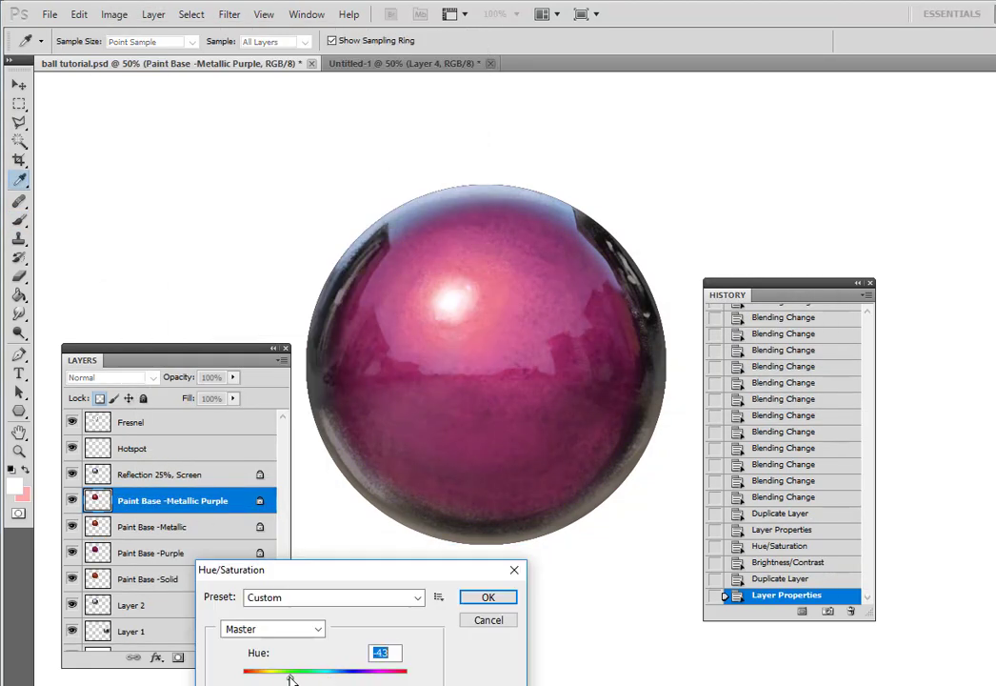
{"action": "left_click_drag", "start_coordinate": [280, 675], "coordinate": [247, 677]}
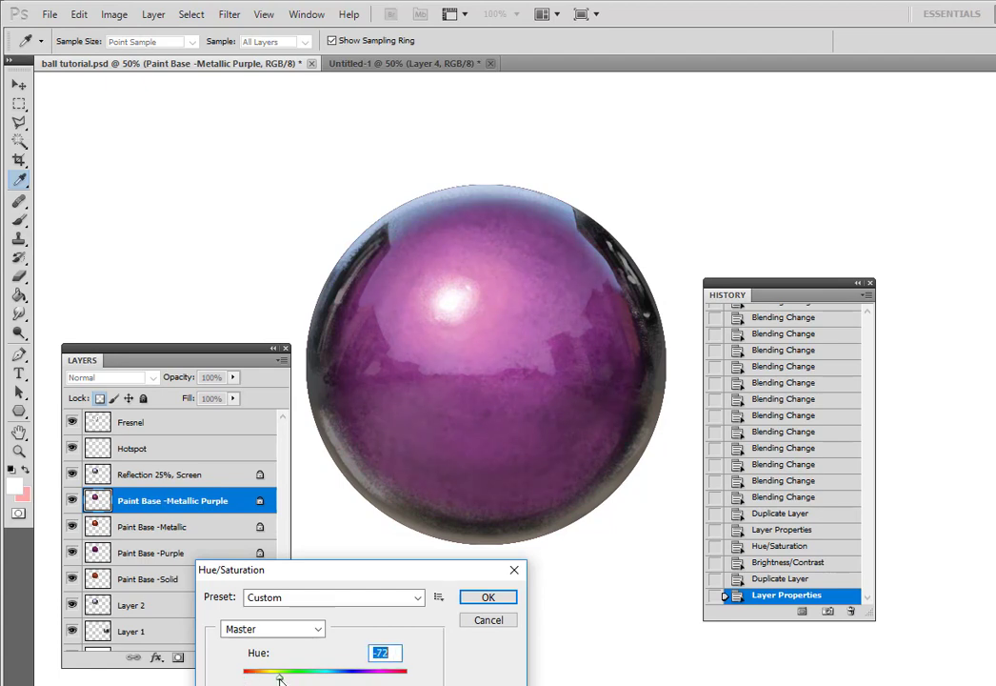
{"action": "key", "text": "Return"}
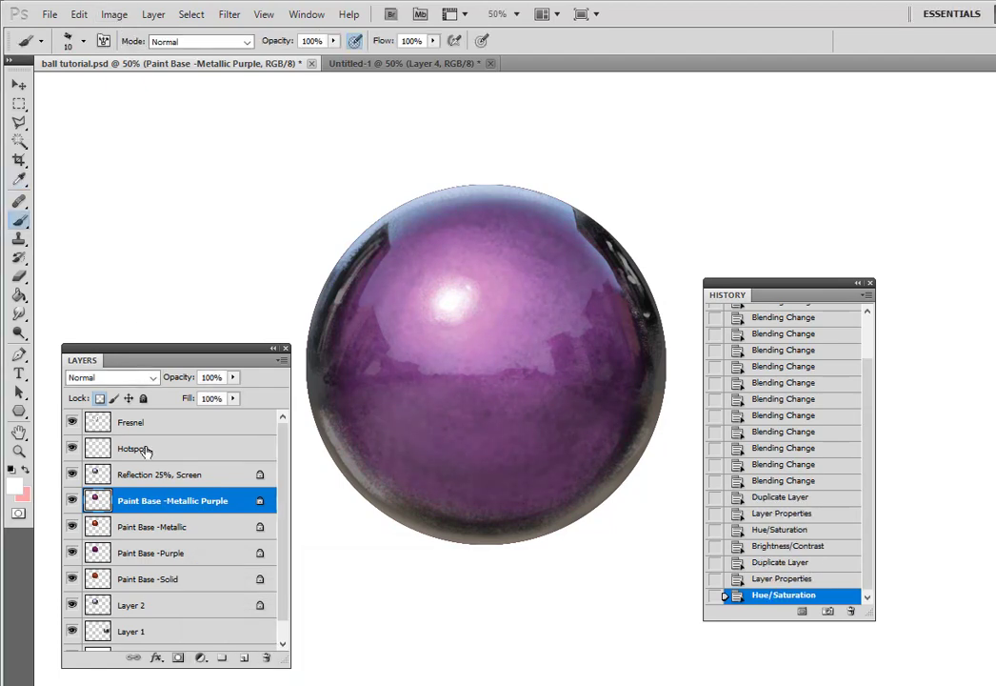
{"action": "left_click", "coordinate": [143, 475]}
{"action": "left_click", "coordinate": [113, 14]}
{"action": "mouse_move", "coordinate": [143, 55]}
{"action": "left_click", "coordinate": [307, 62]}
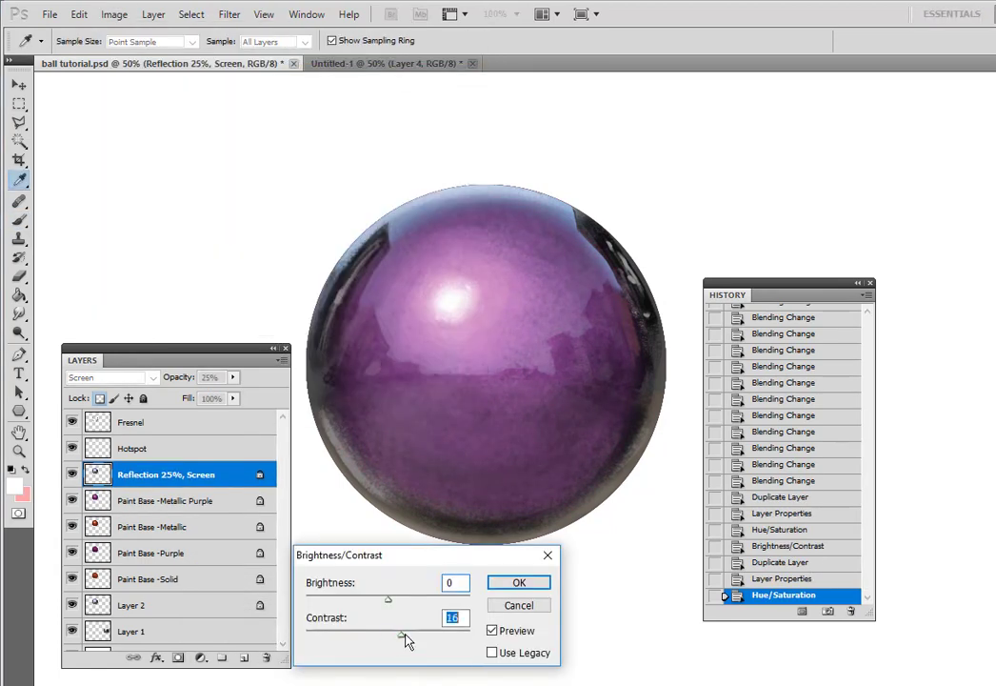
{"action": "left_click", "coordinate": [519, 606]}
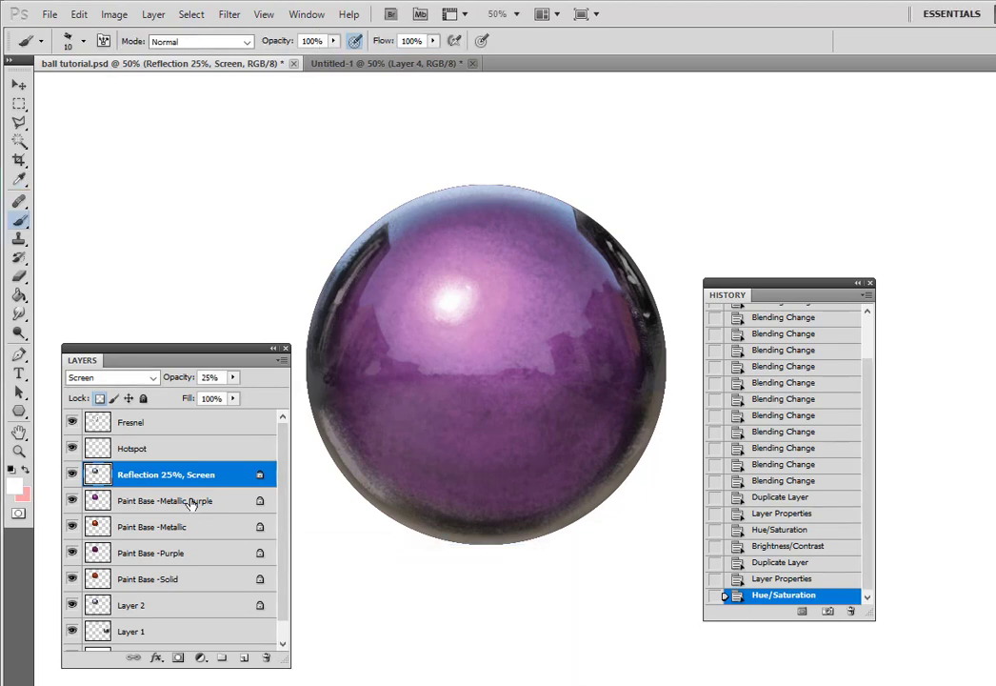
Lower the brightness of the Paint Base -Metallic Purple layer to about -85
{"action": "left_click", "coordinate": [190, 502]}
{"action": "left_click", "coordinate": [113, 13]}
{"action": "mouse_move", "coordinate": [143, 55]}
{"action": "left_click", "coordinate": [306, 62]}
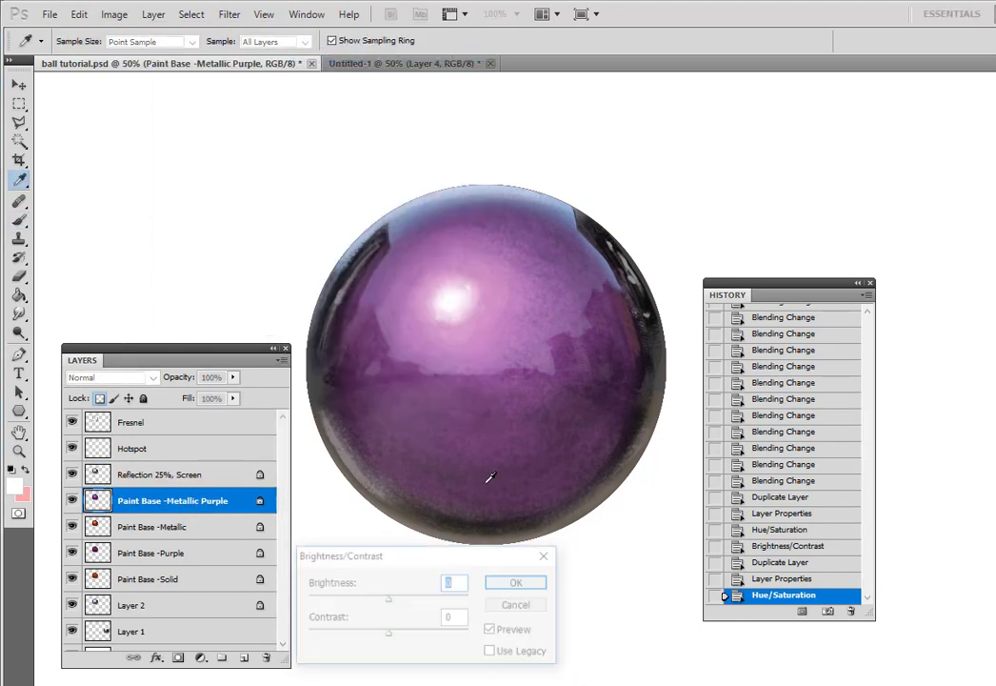
{"action": "left_click_drag", "start_coordinate": [386, 608], "coordinate": [336, 608]}
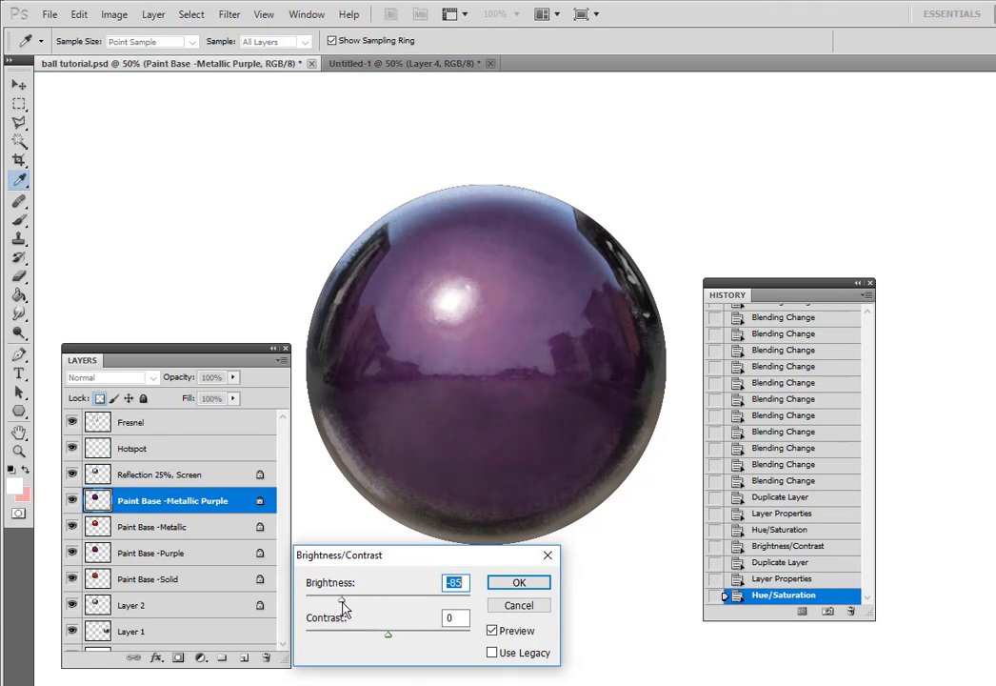